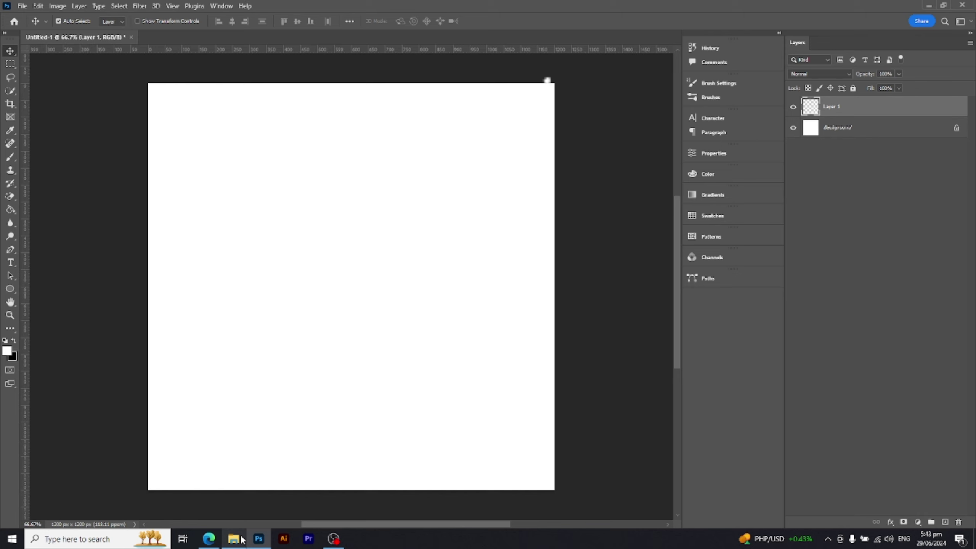
- Place the Color Hunt palette image scaled to about 9% in the canvas's top-right corner
left_click(233, 538)
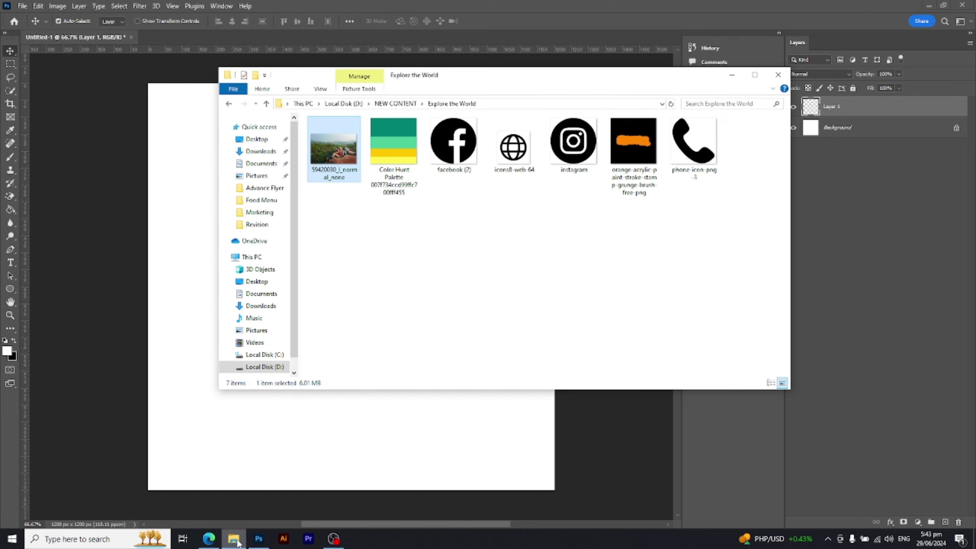
left_click_drag(405, 167, 204, 204)
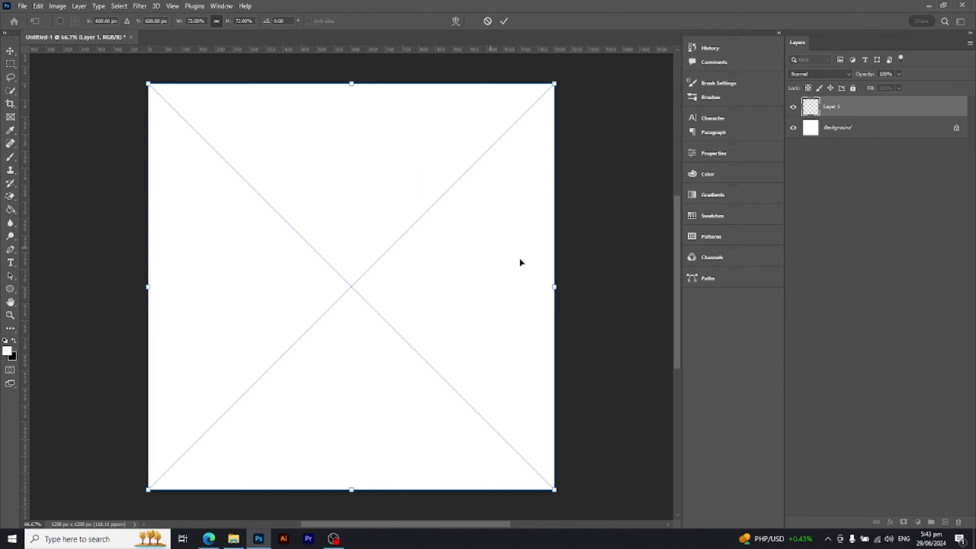
mouse_move(561, 473)
left_mouse_down()
mouse_move(391, 304)
mouse_move(539, 112)
left_mouse_up()
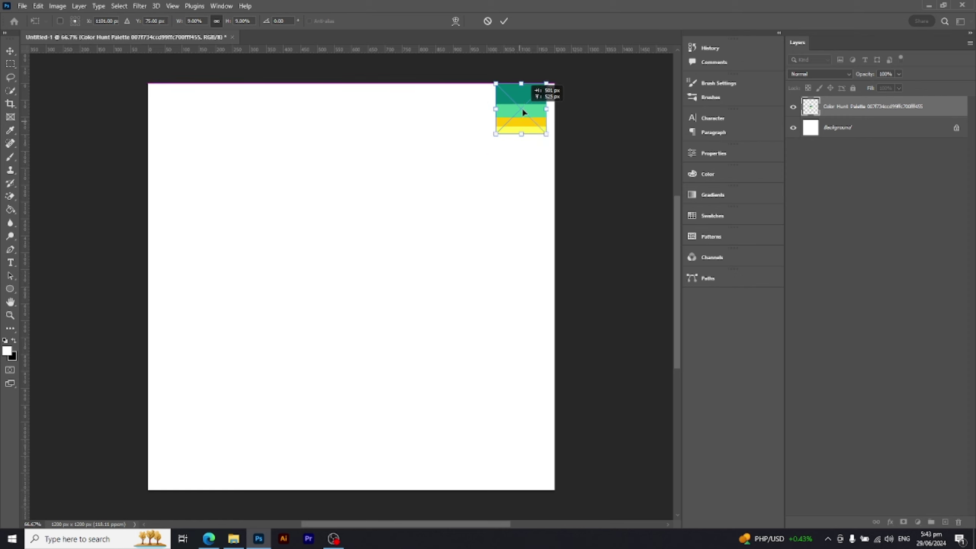
left_click_drag(538, 111, 531, 109)
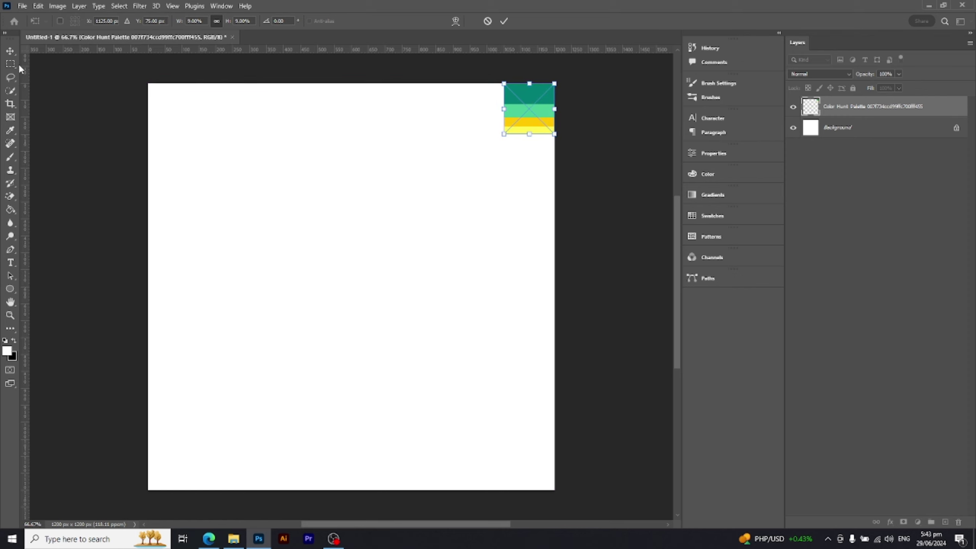
key("Return")
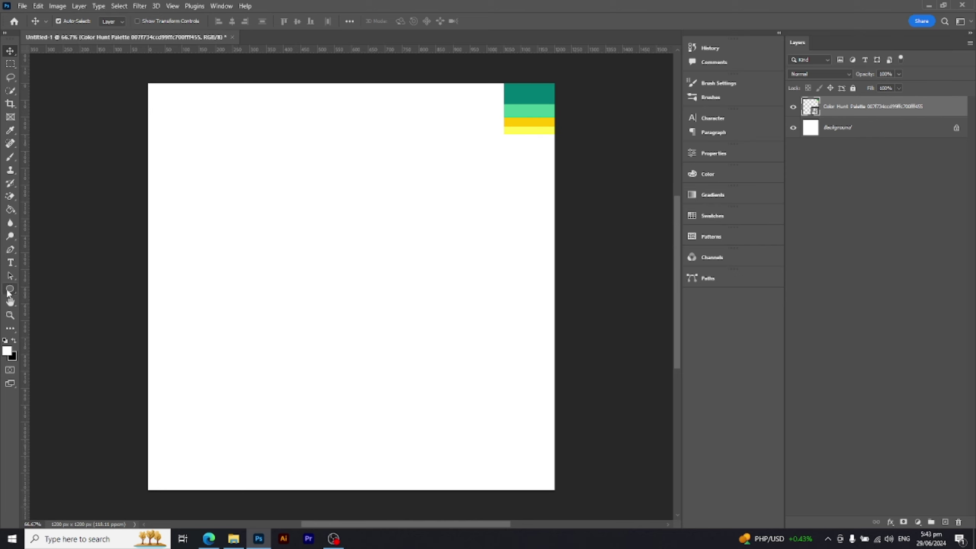
- Sample the palette's teal (#007F73) and fill the Background layer with it
left_click(7, 350)
left_click(535, 94)
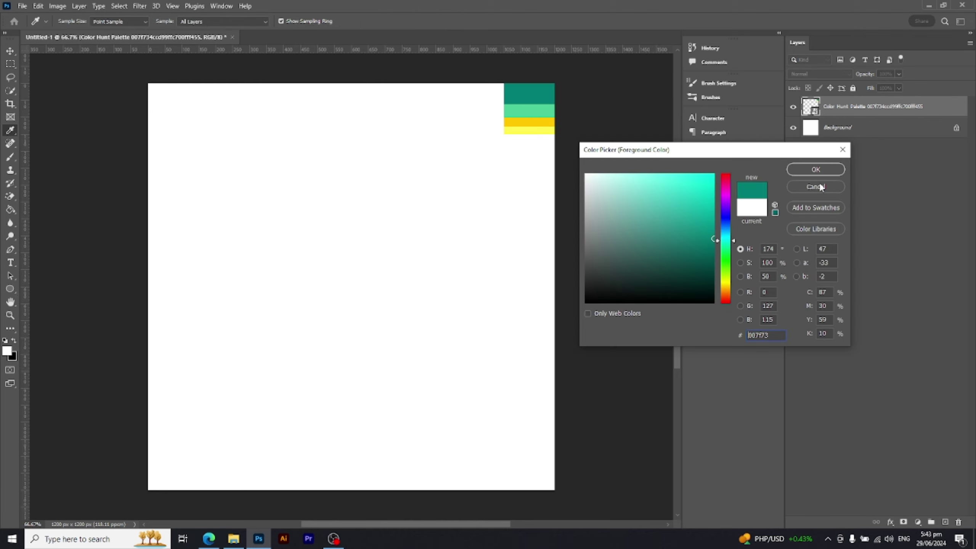
left_click(814, 170)
left_click(816, 132)
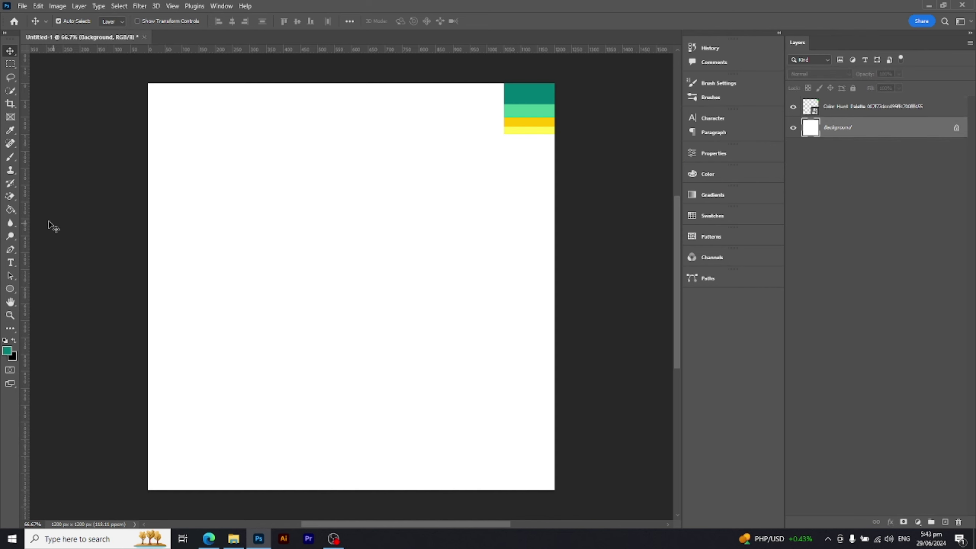
left_click(11, 210)
left_click(325, 324)
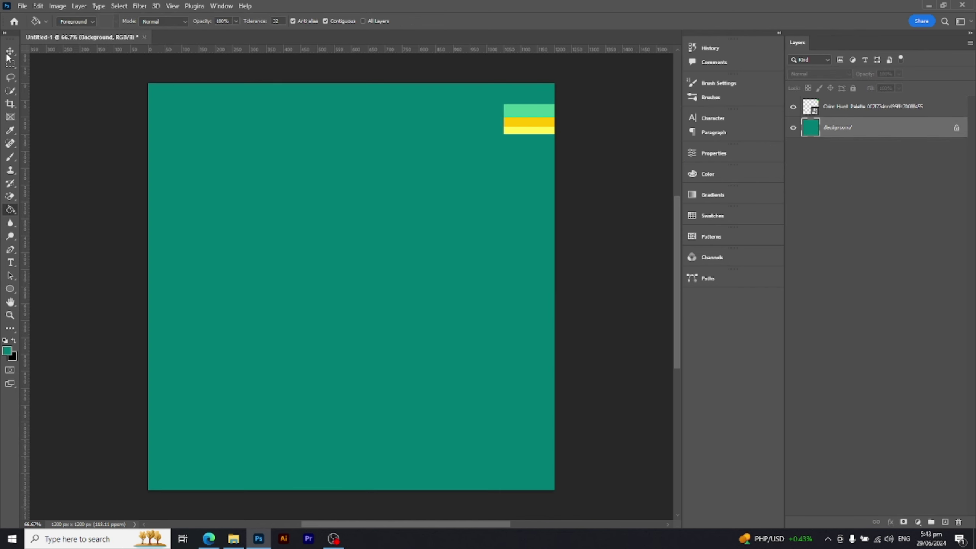
left_click(10, 52)
- Place the hiking photo, enlarged to span the canvas width, centred and raised above a teal band
left_click(234, 538)
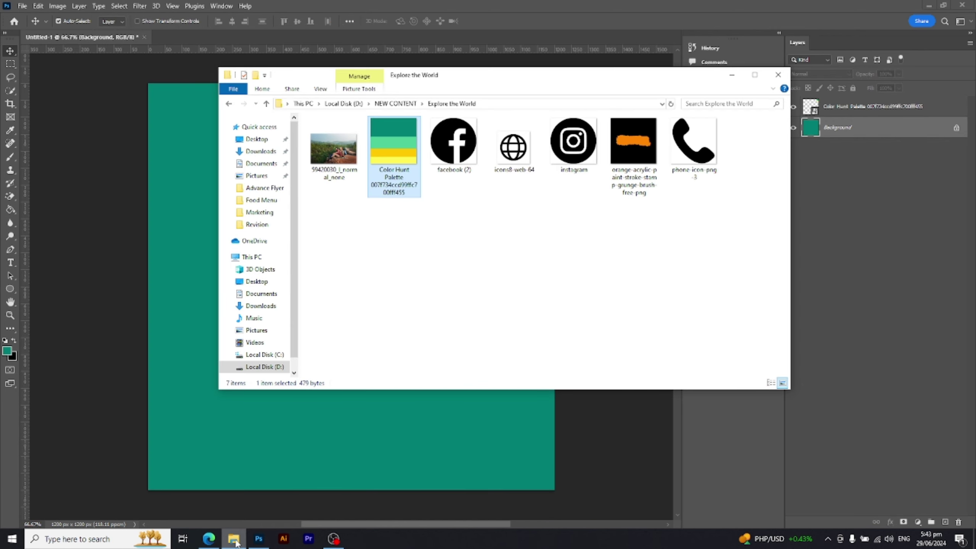
left_click_drag(319, 151, 183, 181)
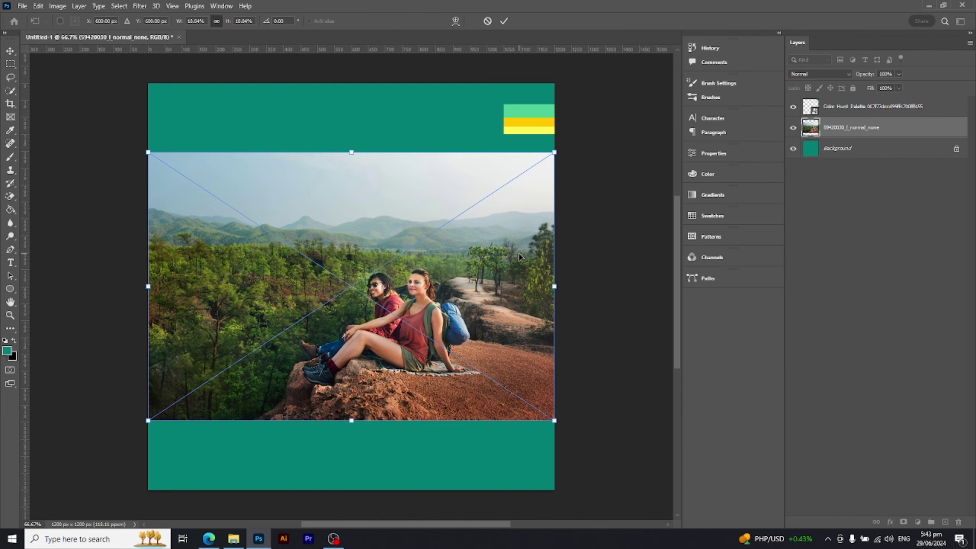
left_click_drag(555, 421, 629, 467)
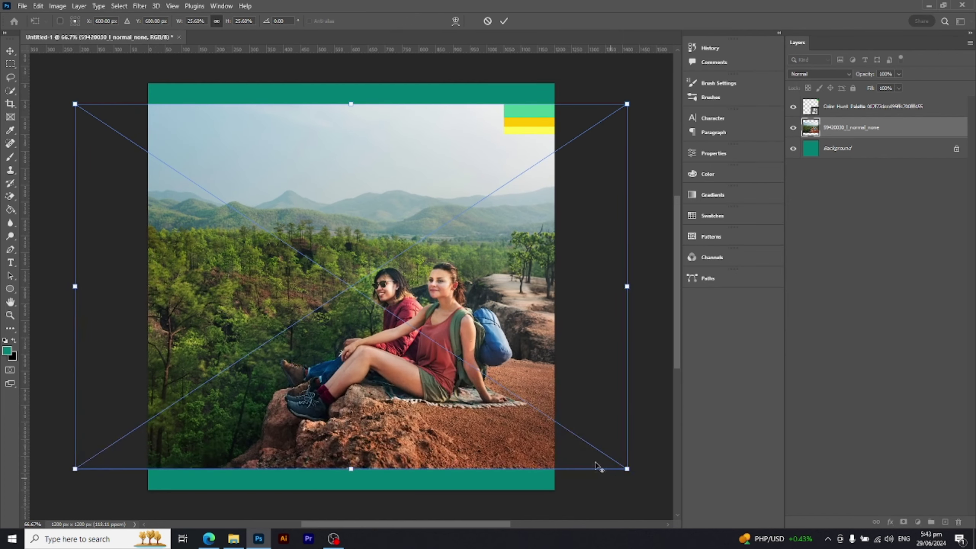
mouse_move(472, 357)
left_mouse_down()
mouse_move(459, 275)
mouse_move(459, 306)
left_mouse_up()
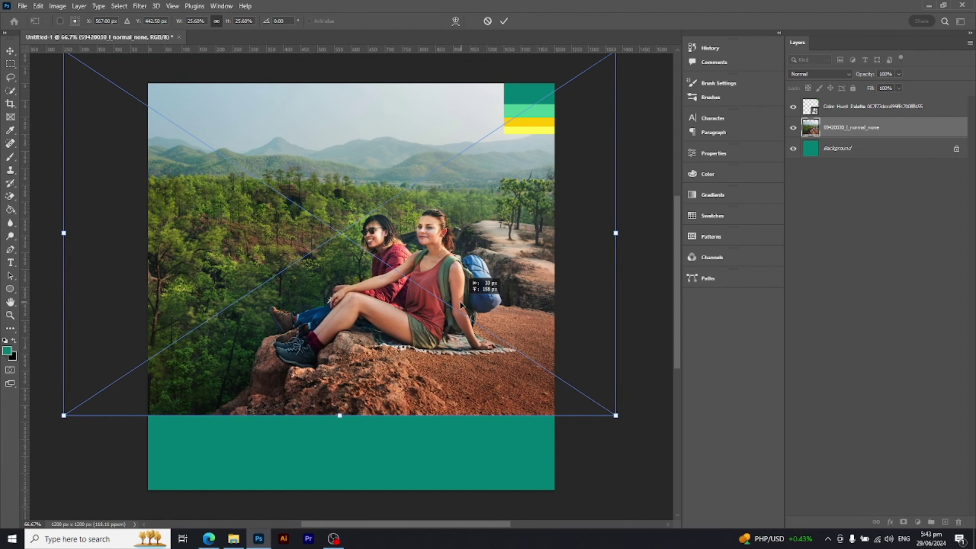
left_click_drag(459, 306, 471, 304)
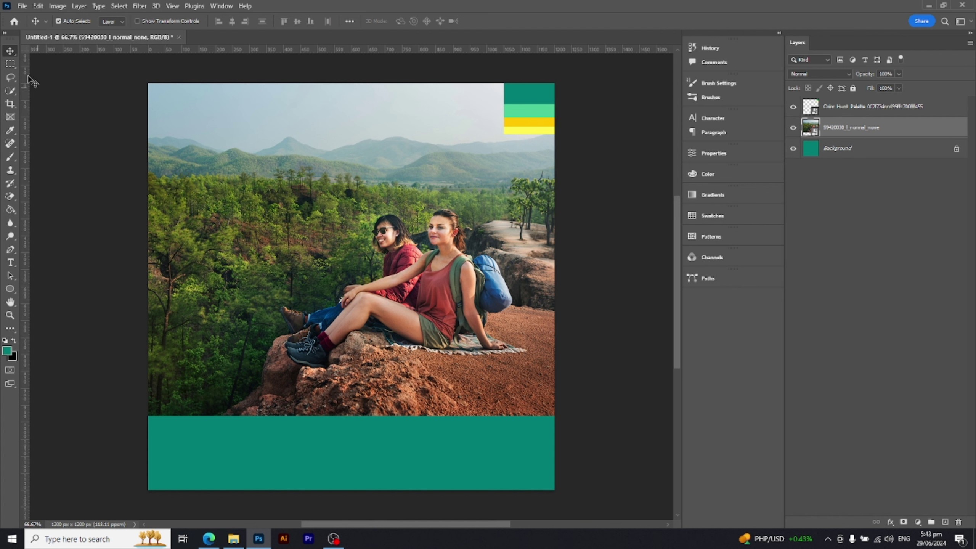
left_click_drag(431, 371, 430, 359)
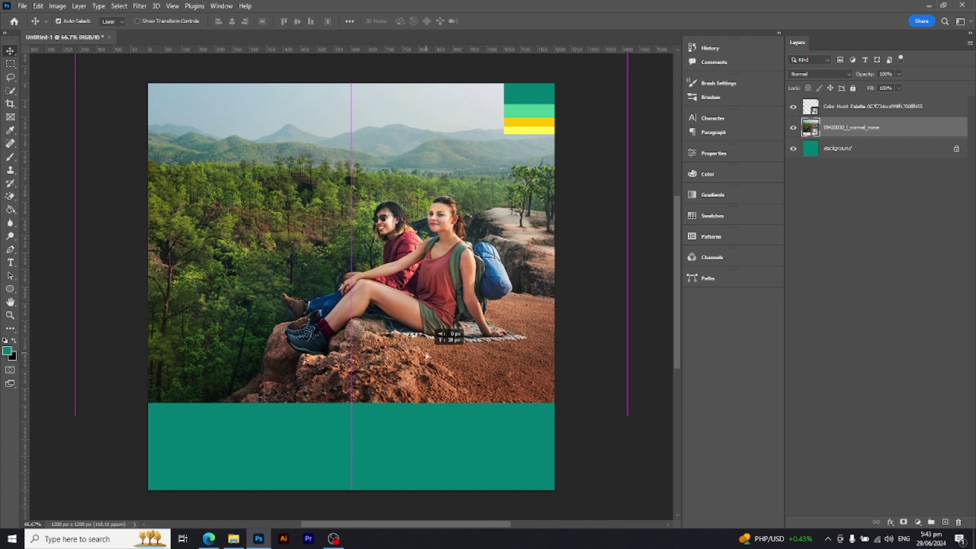
- Add a Curves adjustment clipped to the photo, raising the midpoint to brighten it
left_click(917, 522)
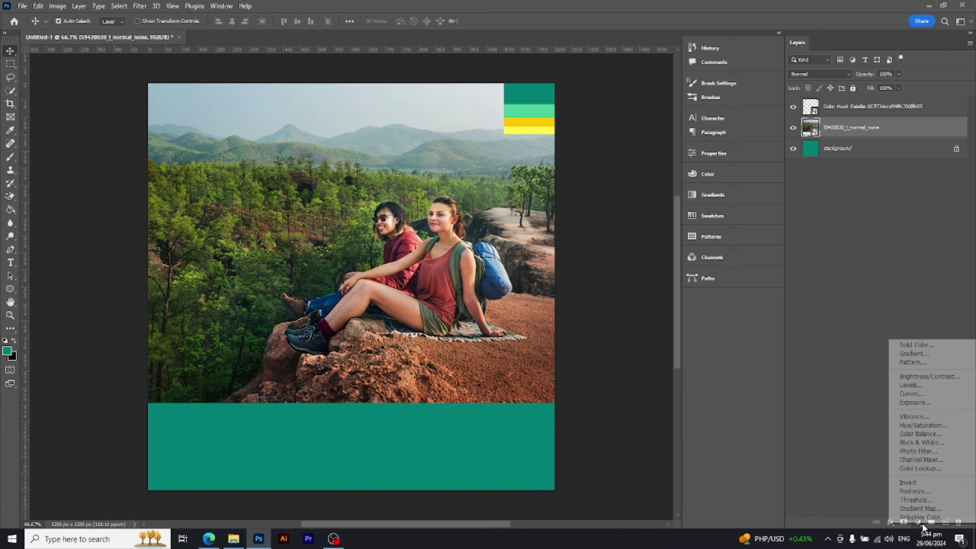
left_click(917, 395)
left_click(604, 322)
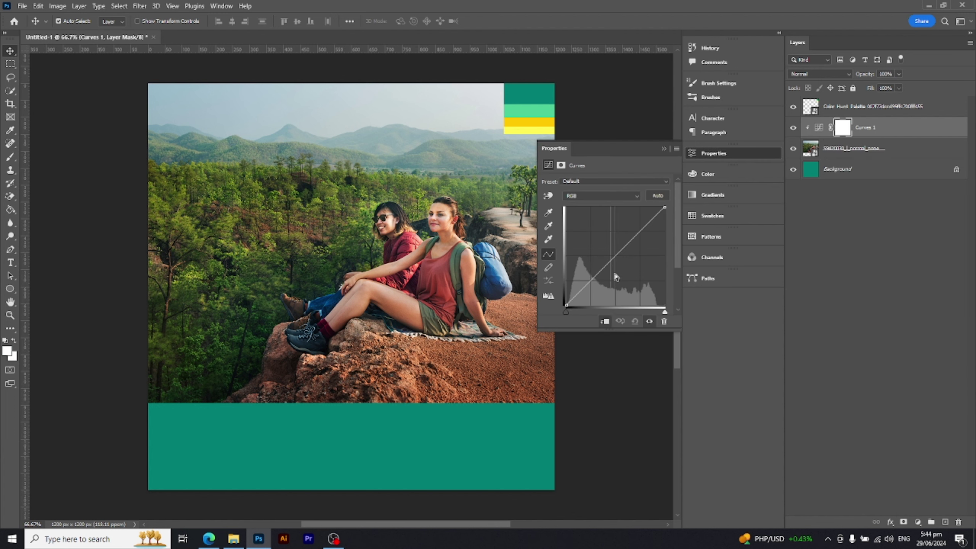
left_click_drag(625, 245, 626, 236)
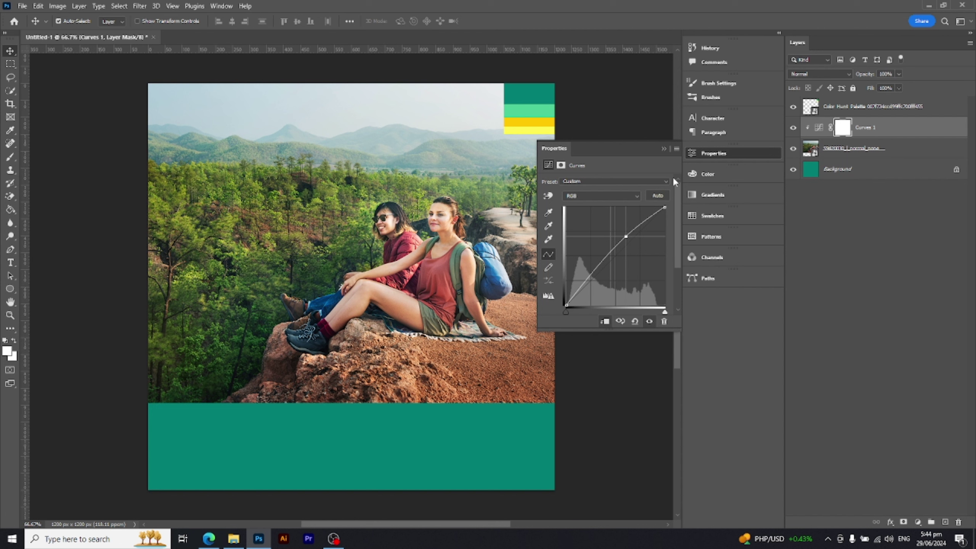
- Add a layer mask to the hiking photo layer
left_click(663, 148)
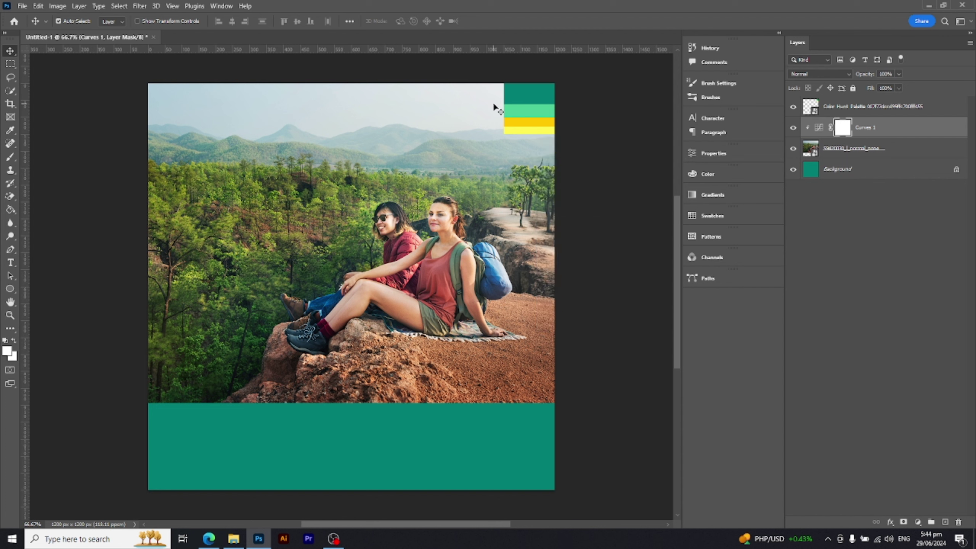
left_click(862, 155)
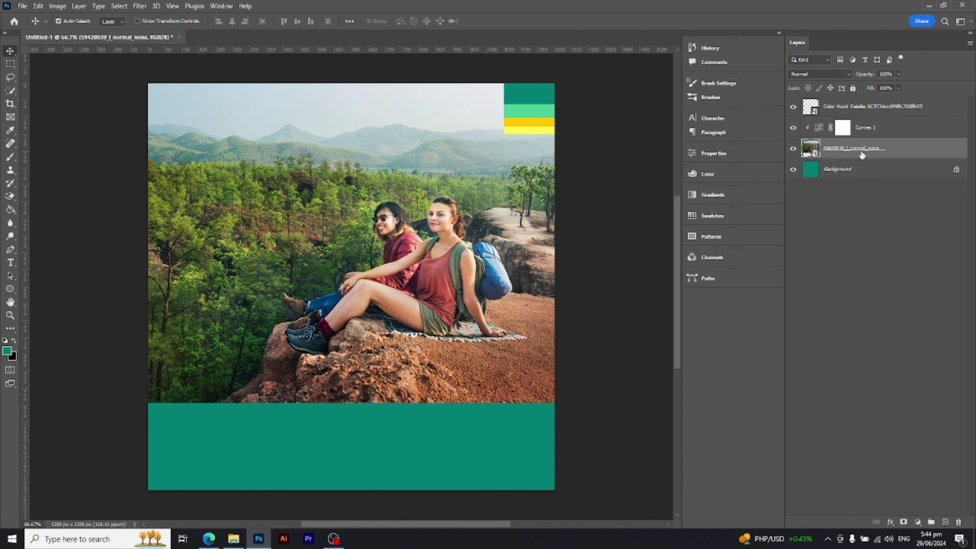
left_click(904, 522)
- Paint black with a splatter brush along the mask's bottom edge to fade the photo into teal
left_click(9, 157)
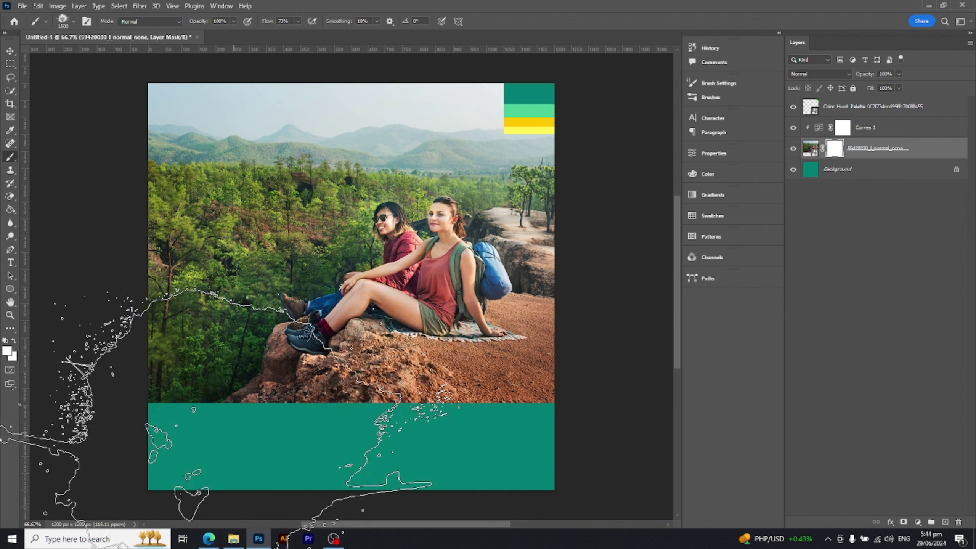
key("bracketleft")
key("bracketleft")
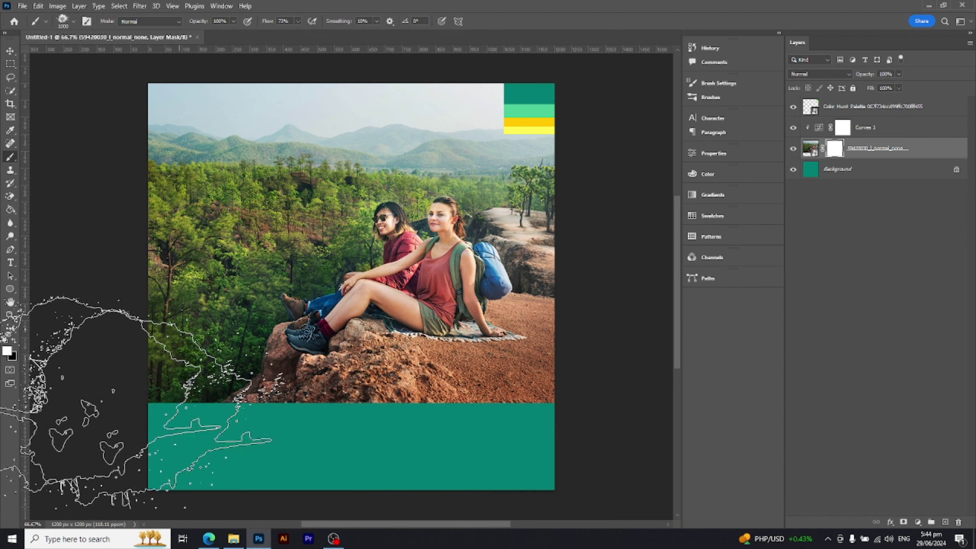
left_click(15, 341)
left_click(180, 446)
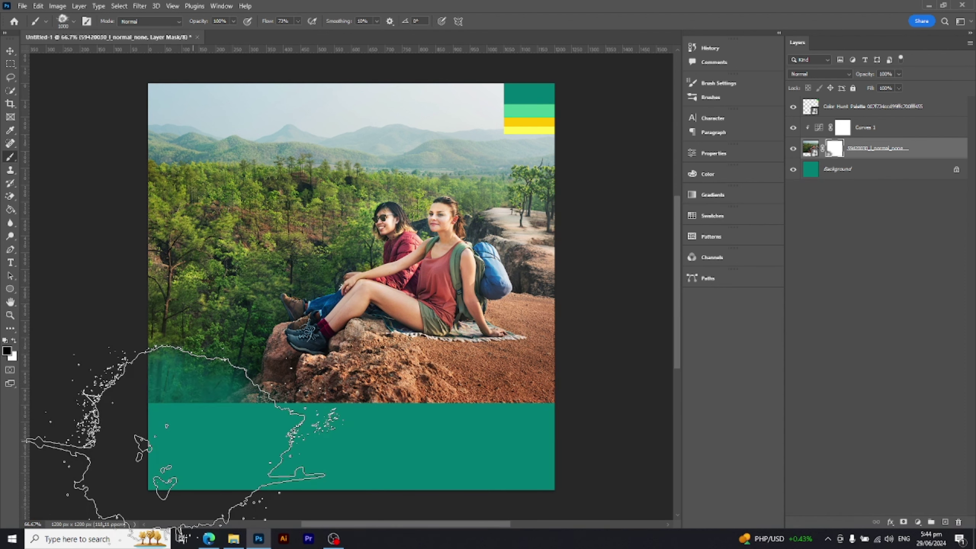
left_click(269, 484)
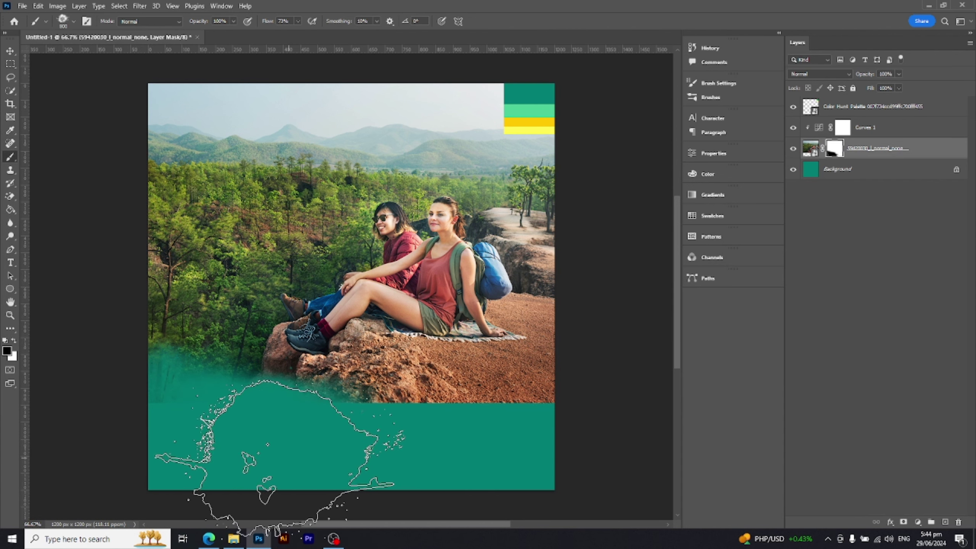
key("bracketleft")
key("bracketleft")
key("bracketleft")
left_click_drag(277, 432, 519, 426)
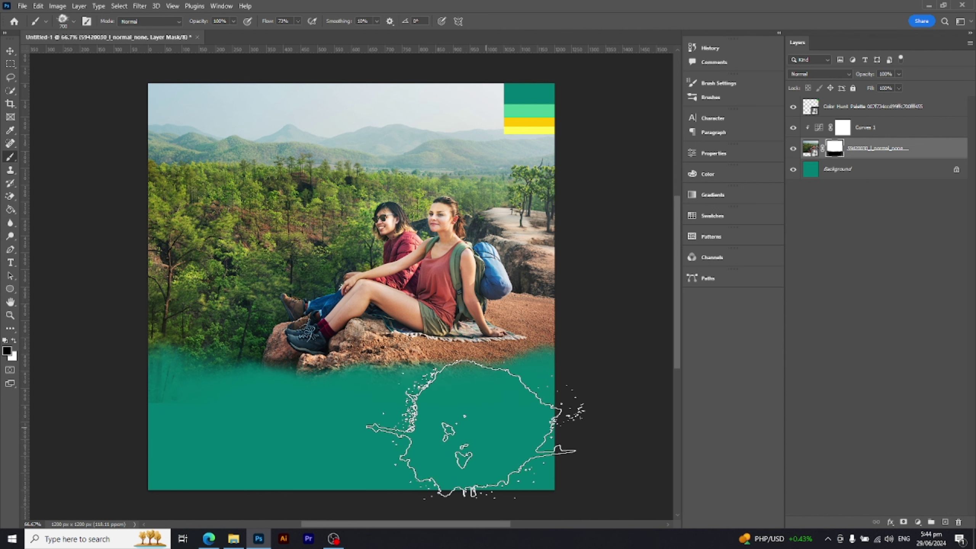
left_click_drag(321, 442, 175, 442)
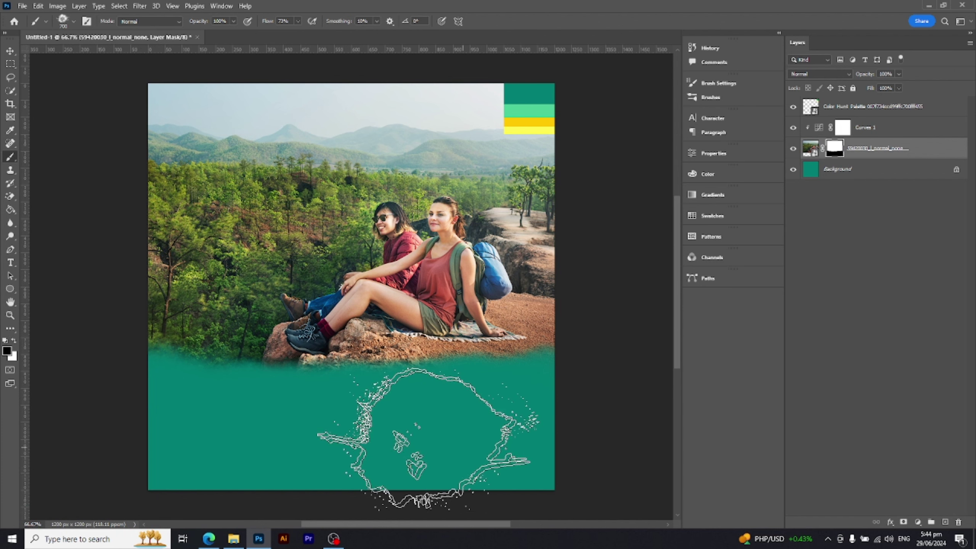
- Nudge the photo slightly higher on the canvas
left_click(9, 52)
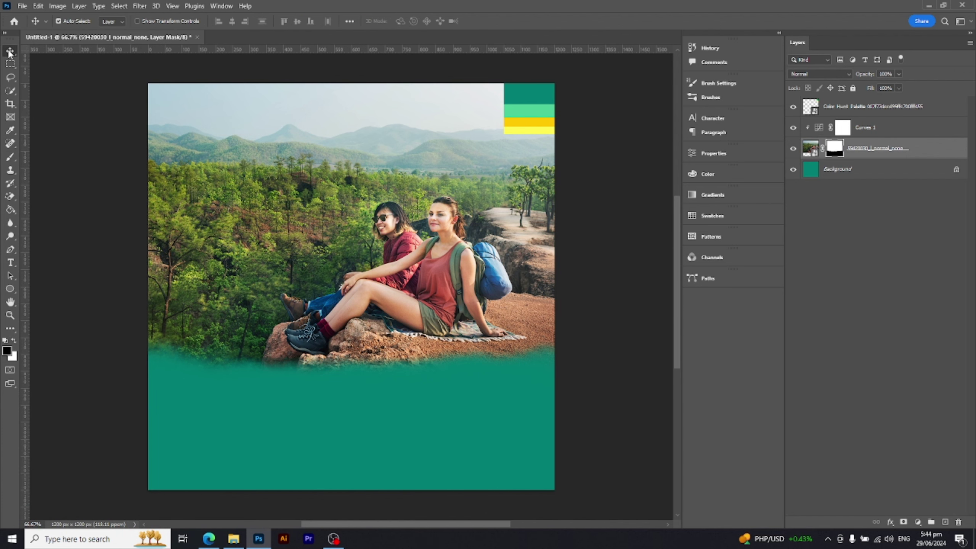
left_click_drag(448, 333, 446, 316)
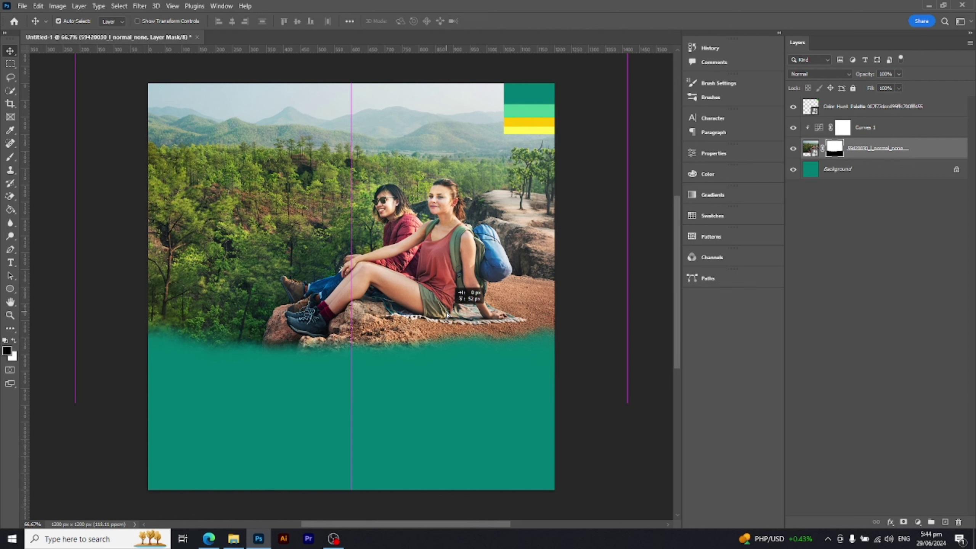
left_click_drag(447, 316, 446, 323)
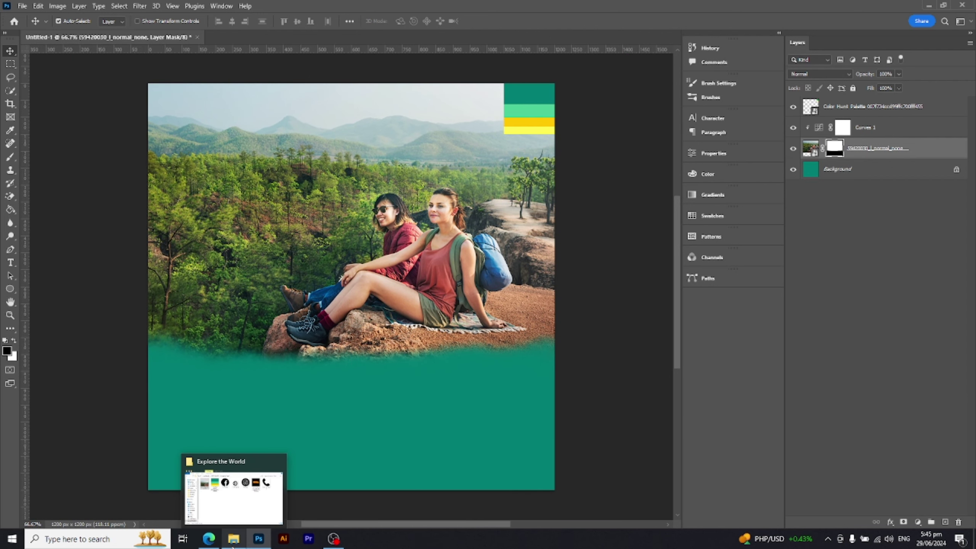
- Place the orange paint stroke image, scaled down and positioned over the hikers
left_click(233, 538)
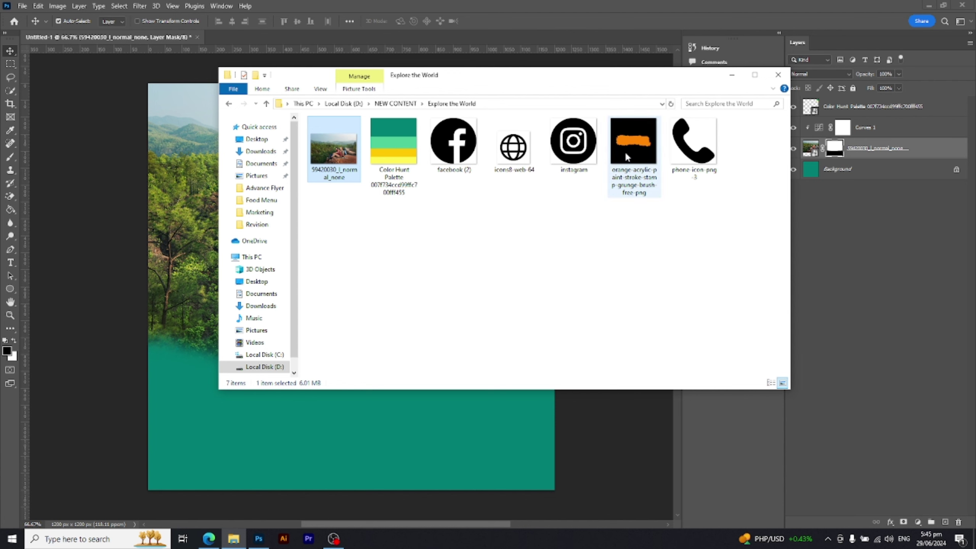
left_click_drag(633, 142, 189, 229)
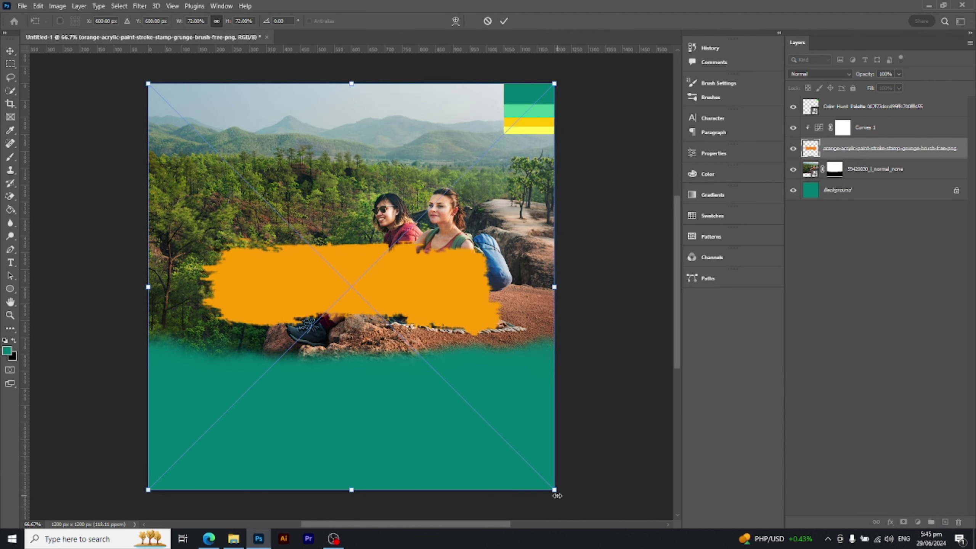
left_click_drag(557, 496, 463, 430)
left_click_drag(396, 322, 394, 153)
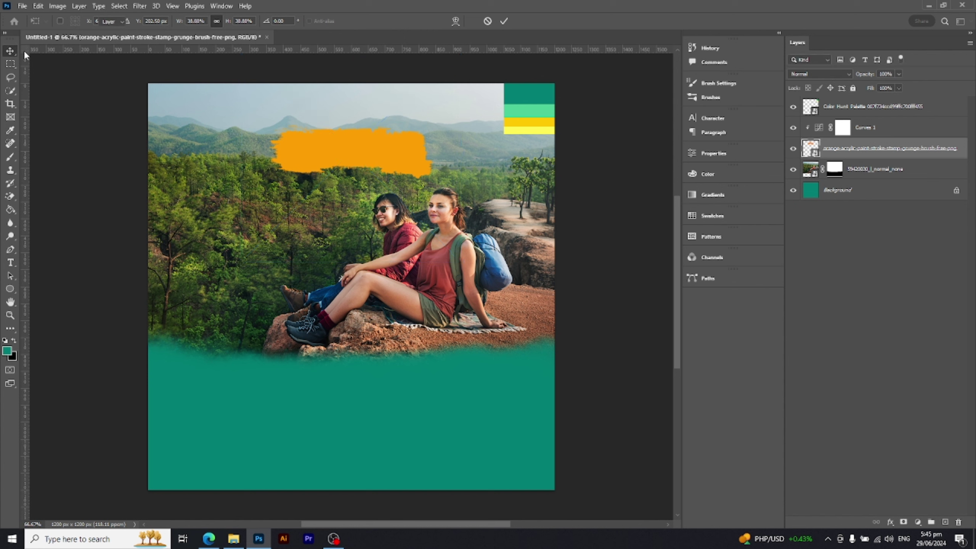
key("Return")
- Move the orange stroke layer above Curves 1 and make Curves 1 a clipping mask
right_click(920, 158)
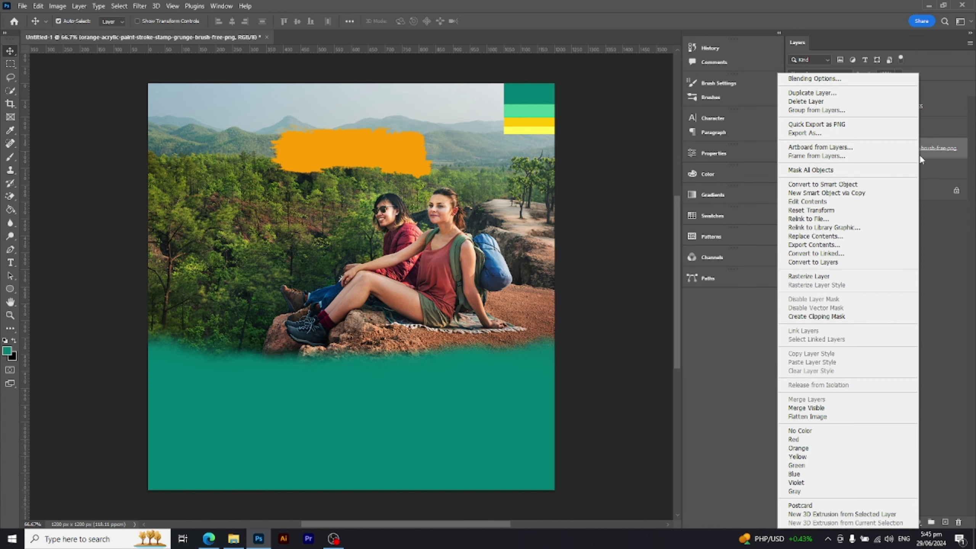
left_click(944, 157)
left_click_drag(938, 155, 923, 121)
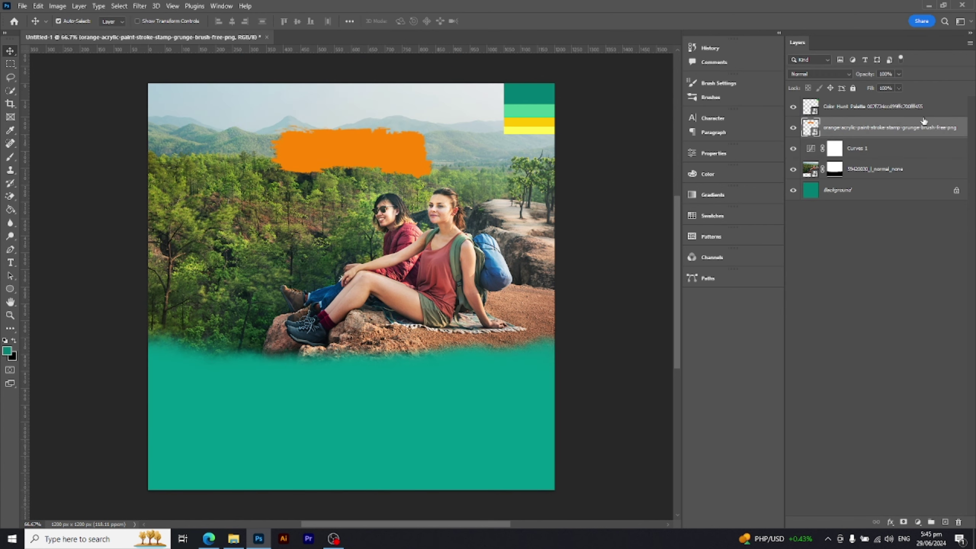
left_click(912, 149)
right_click(912, 148)
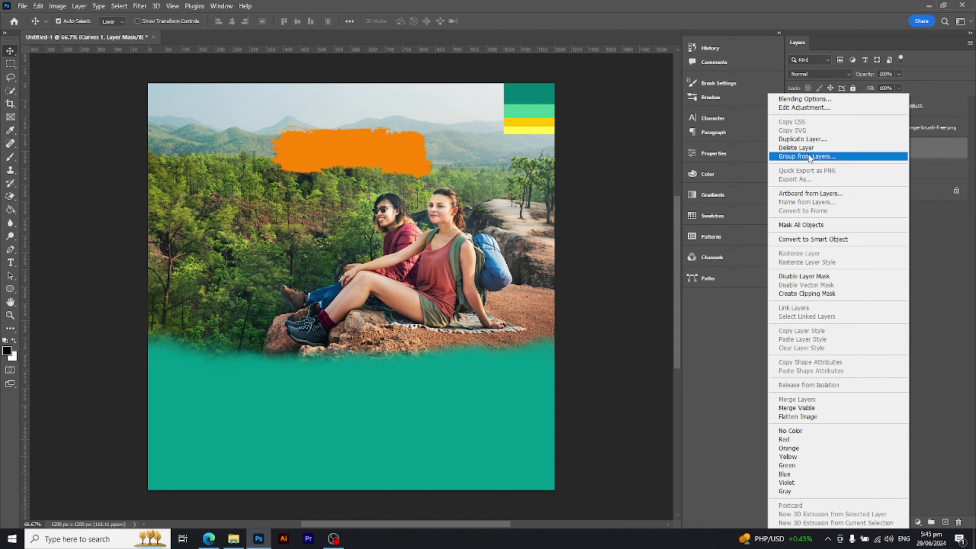
left_click(787, 293)
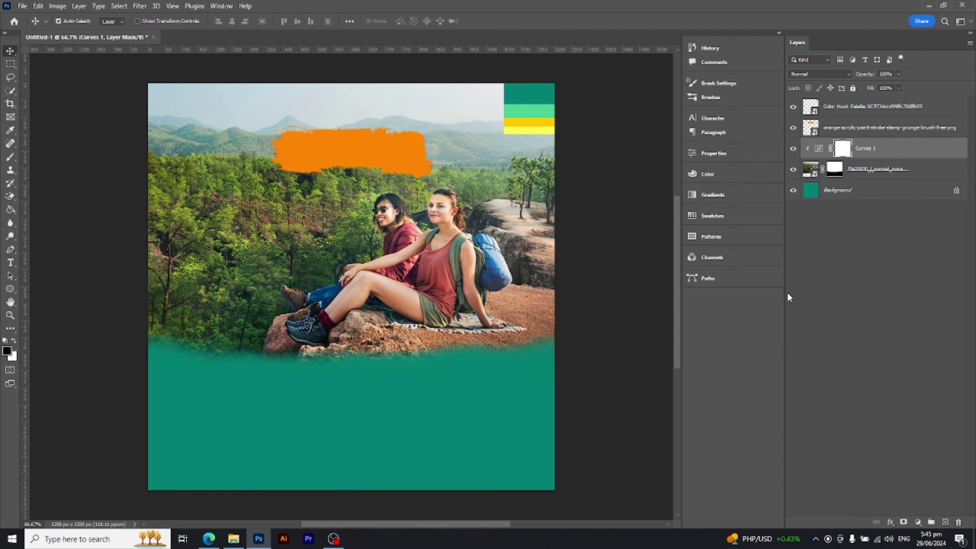
- Convert the orange stroke to a smart object and enlarge it across the top
right_click(896, 133)
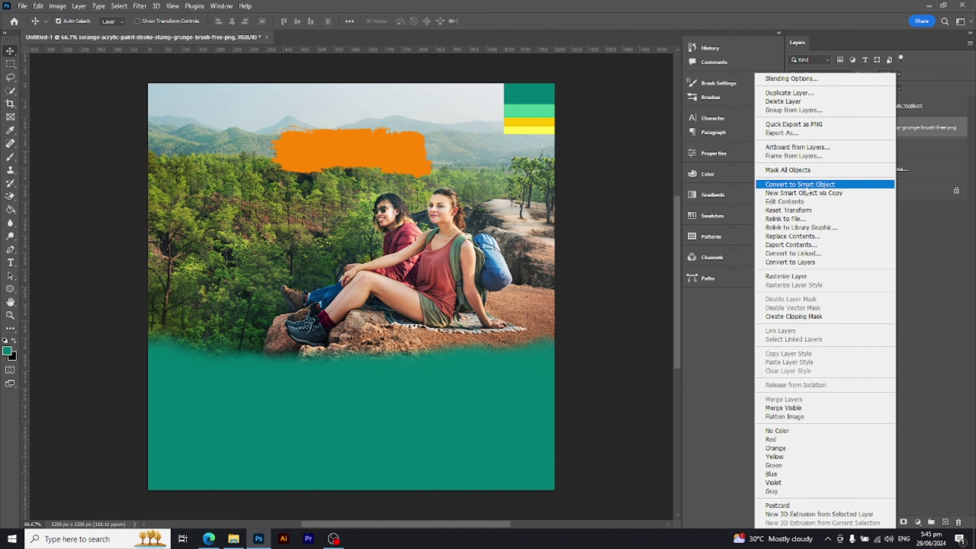
left_click(807, 187)
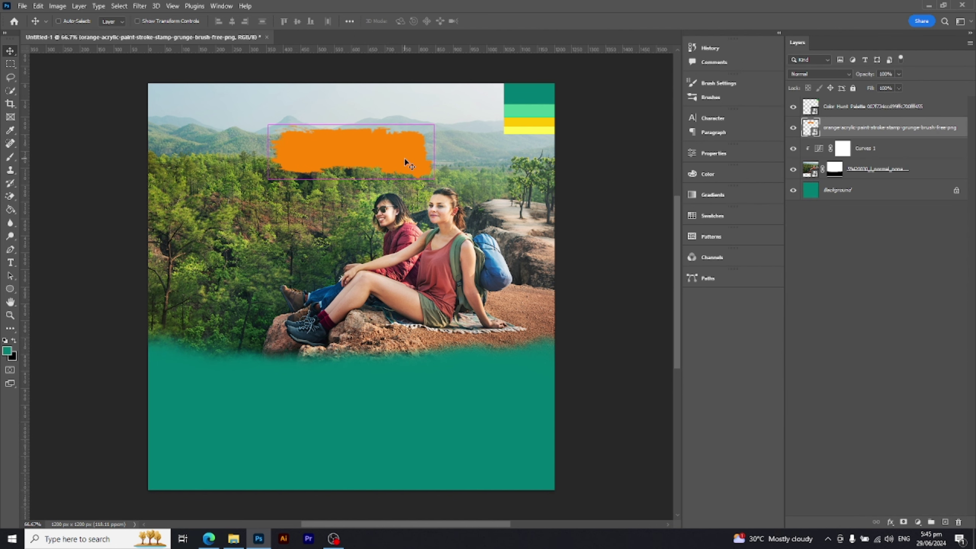
key("ctrl+t")
left_click_drag(432, 189, 482, 207)
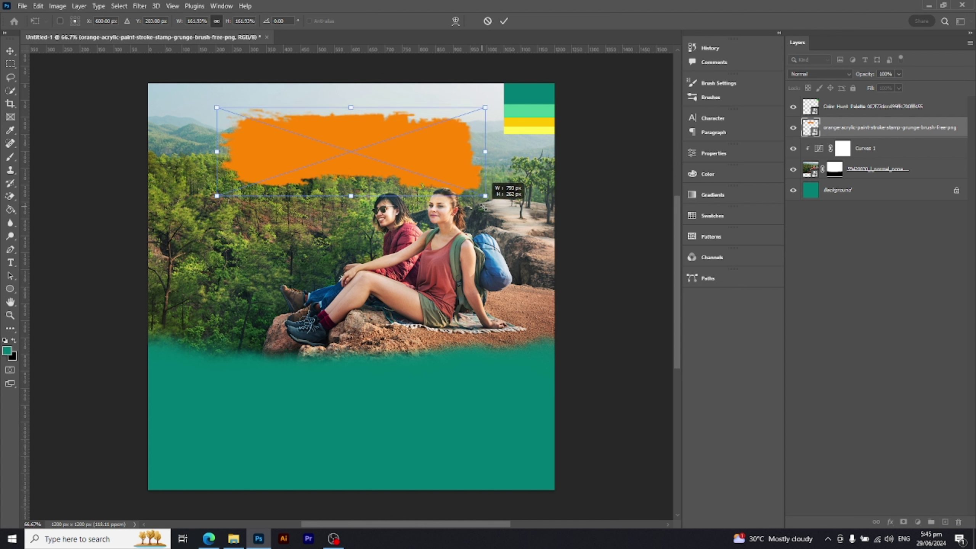
left_click_drag(428, 167, 427, 168)
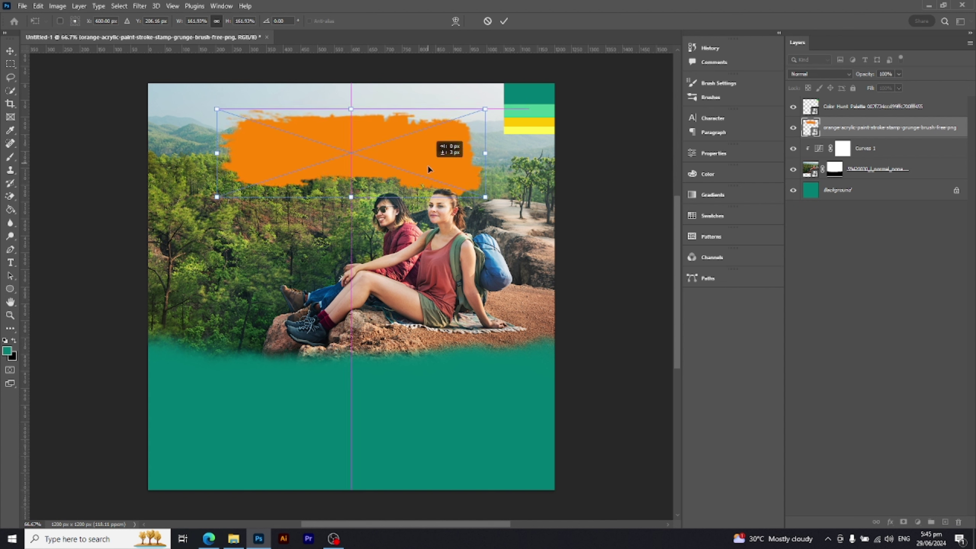
left_click_drag(485, 196, 475, 193)
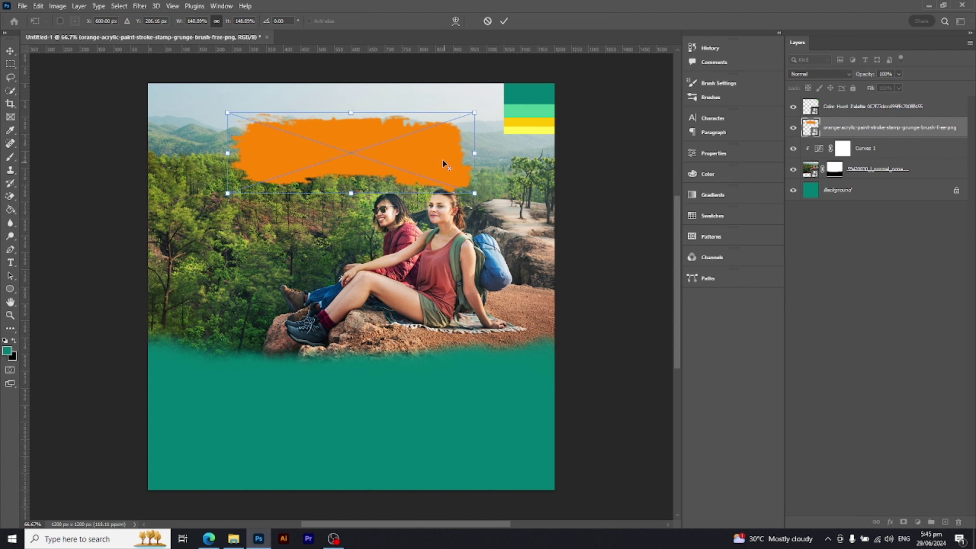
left_click_drag(442, 158, 442, 154)
key("Return")
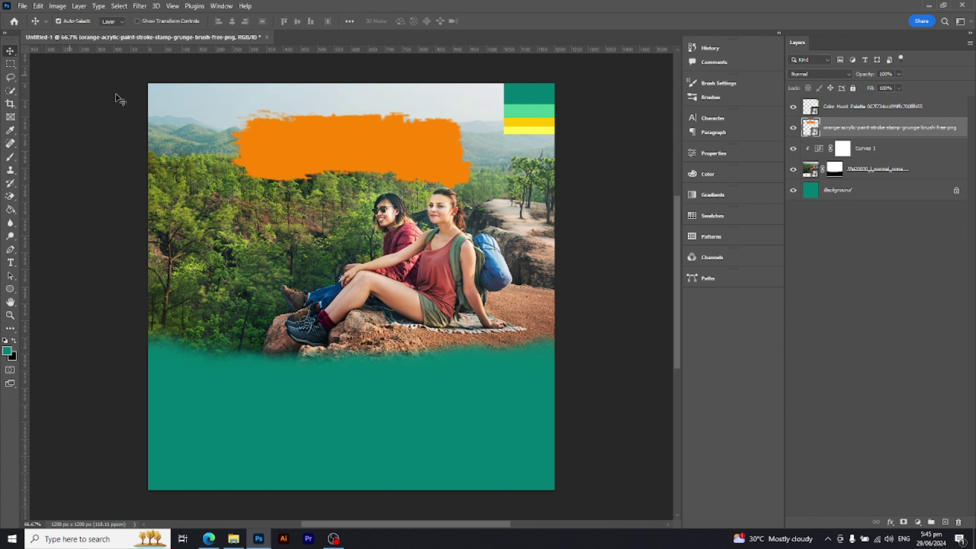
- Apply a #ffc700 yellow Color Overlay to the paint stroke, then start a text layer beneath it
double_click(962, 136)
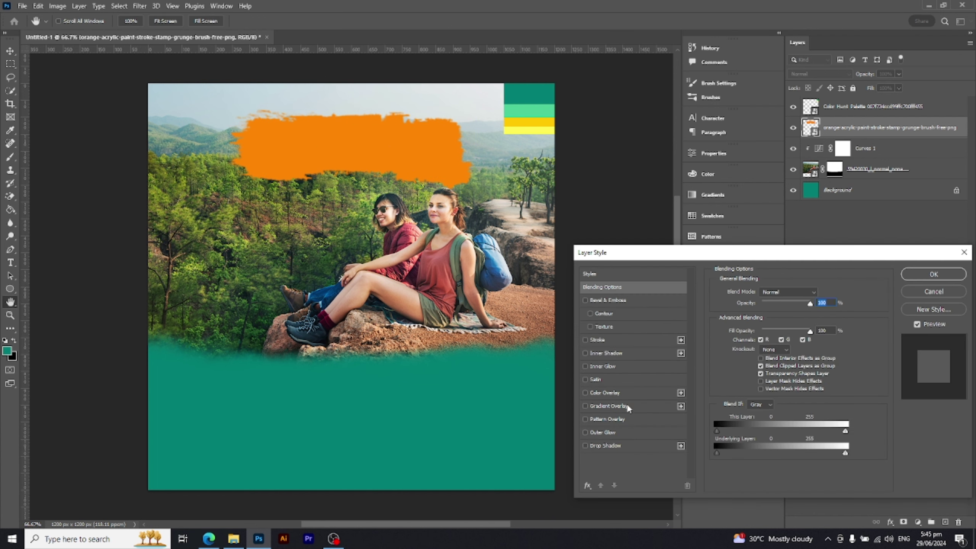
left_click(603, 393)
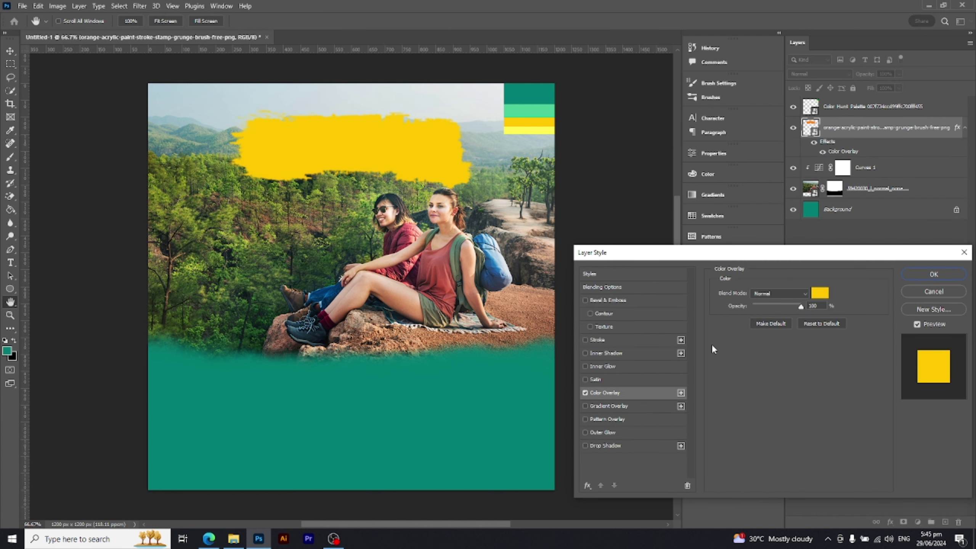
left_click(820, 293)
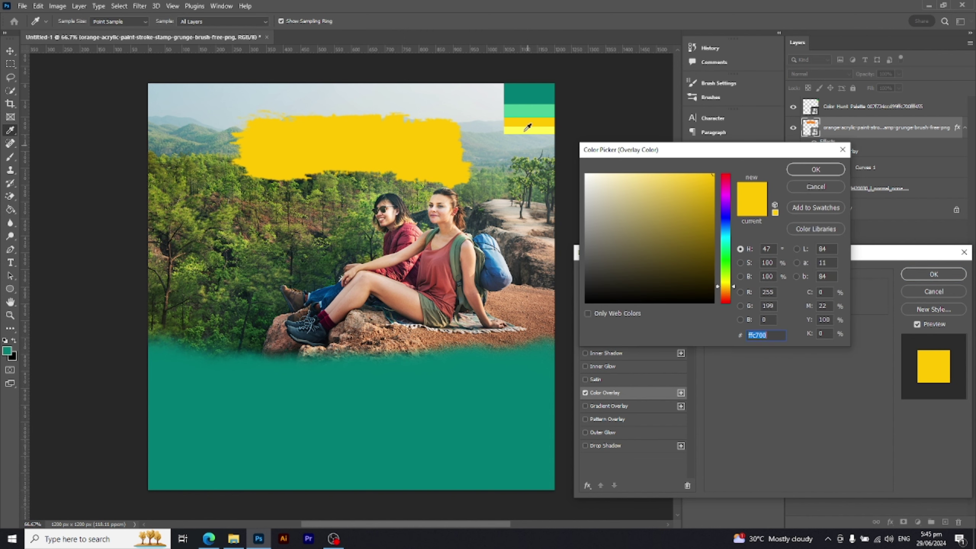
left_click(815, 169)
left_click(922, 273)
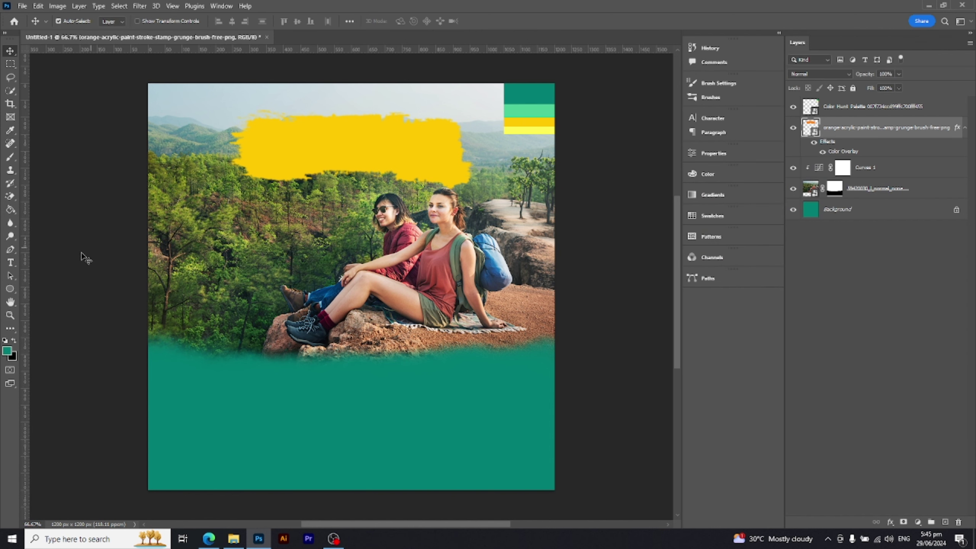
left_click(10, 262)
left_click(270, 199)
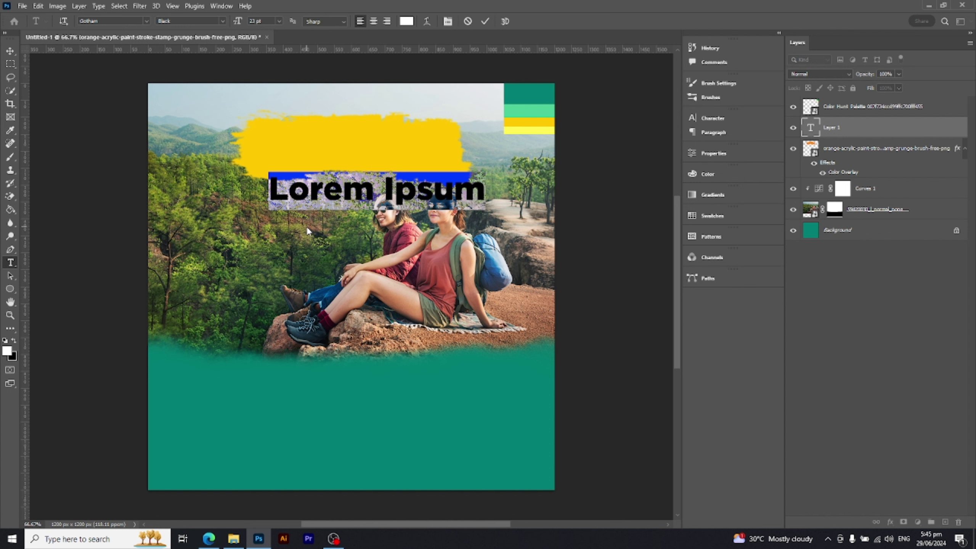
- Type the heading EXPLORE THE WORLD, move it toward centre and reduce its font size
type("E")
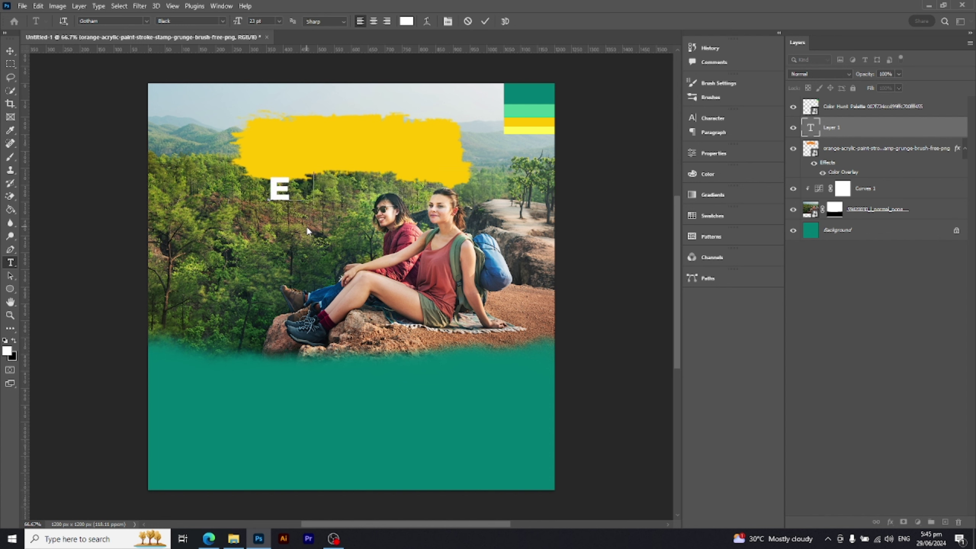
type("XPLORE")
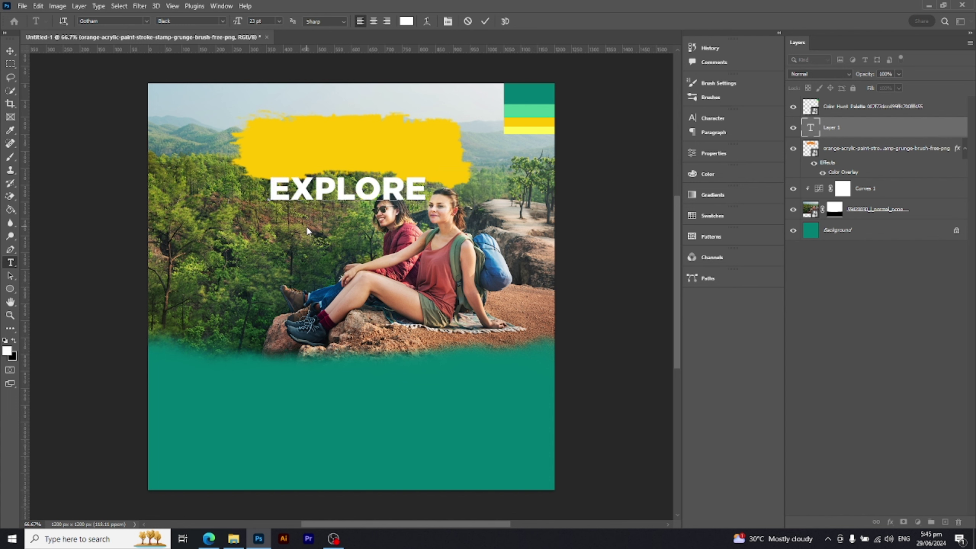
type(" THE WO")
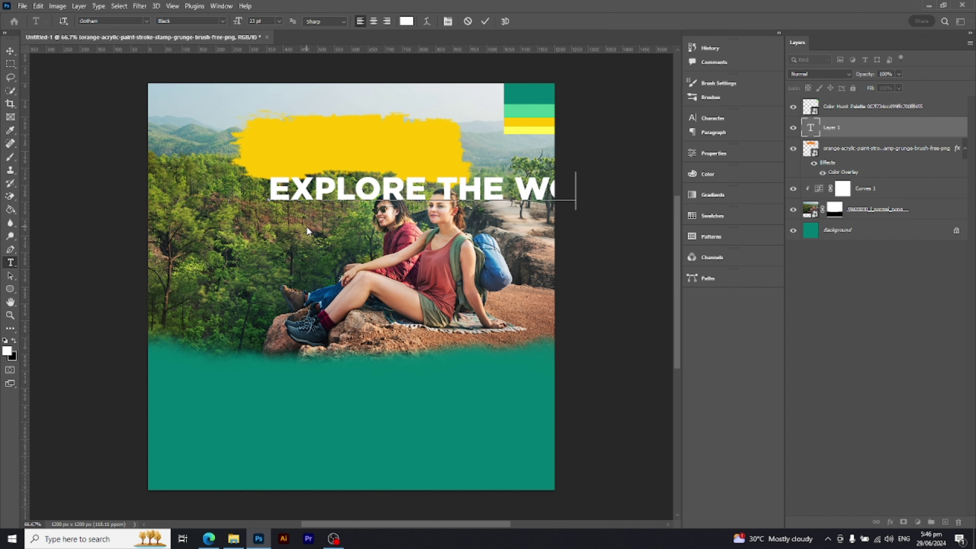
type("RLD")
left_click(10, 50)
left_click_drag(407, 196, 299, 209)
left_click(11, 262)
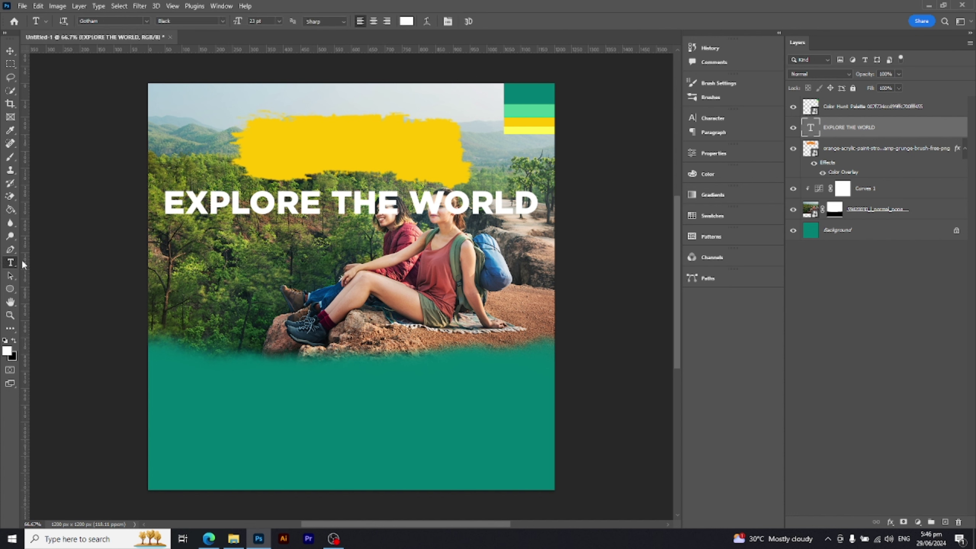
left_click_drag(237, 24, 235, 23)
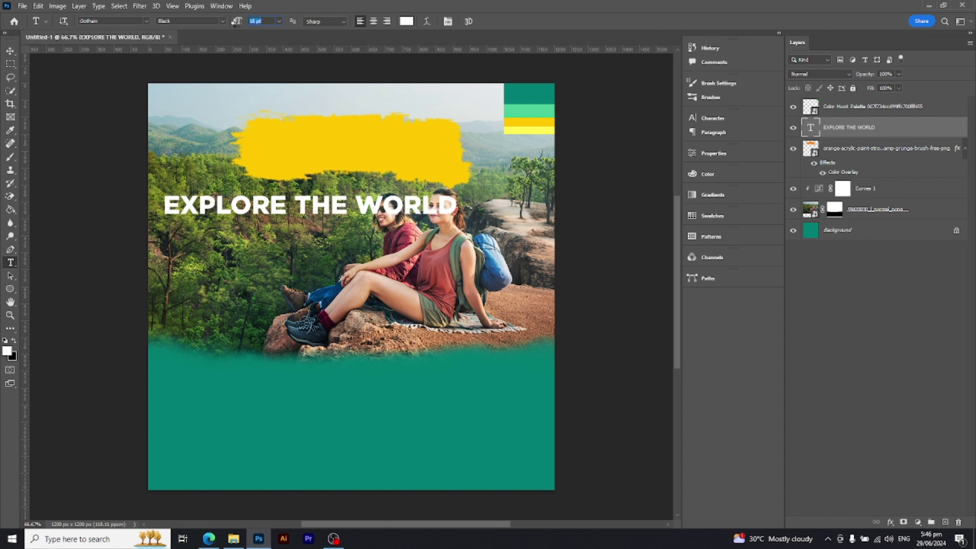
- Position the heading on the yellow stroke's lower edge and scale it to about 87%
left_click(10, 51)
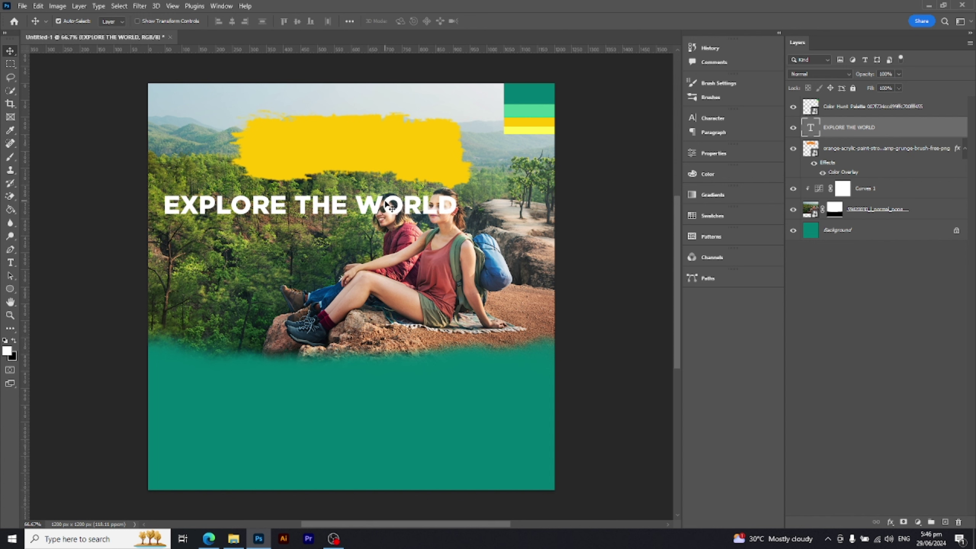
mouse_move(387, 206)
left_mouse_down()
mouse_move(442, 172)
mouse_move(426, 172)
left_mouse_up()
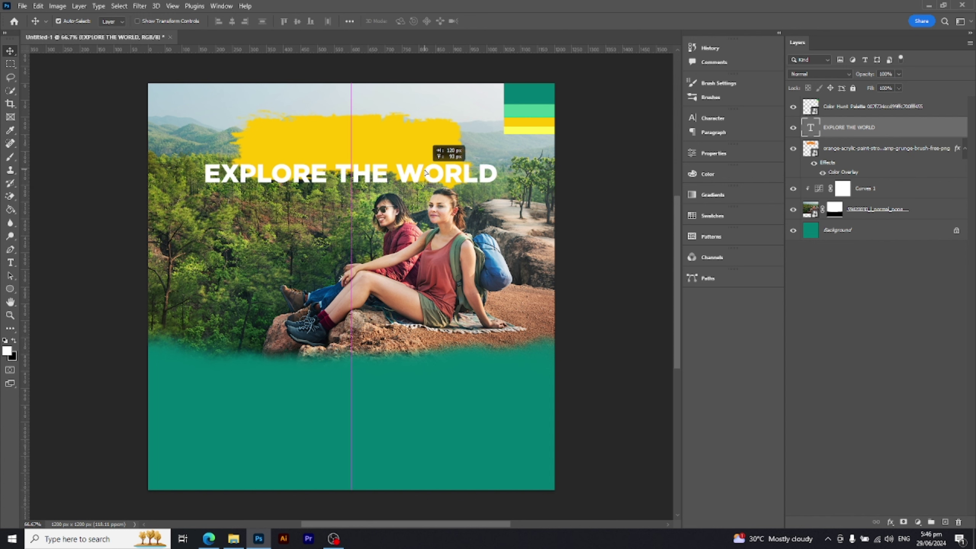
key("ctrl+t")
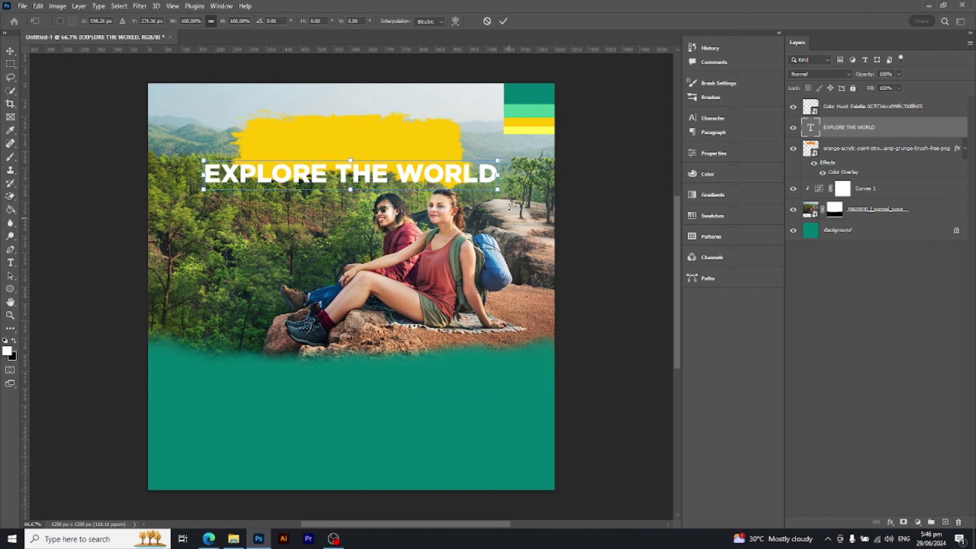
left_click_drag(497, 189, 481, 188)
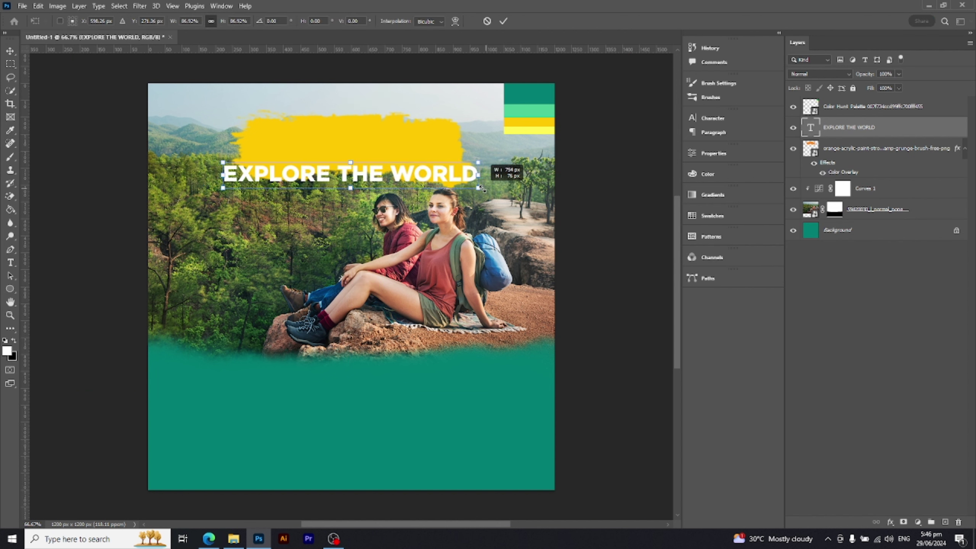
key("Return")
- Add script text 'Travel & Tour' above the heading, centred on the stroke and scaled to about 121%
key("t")
left_click(249, 153)
type("Travel & Tour")
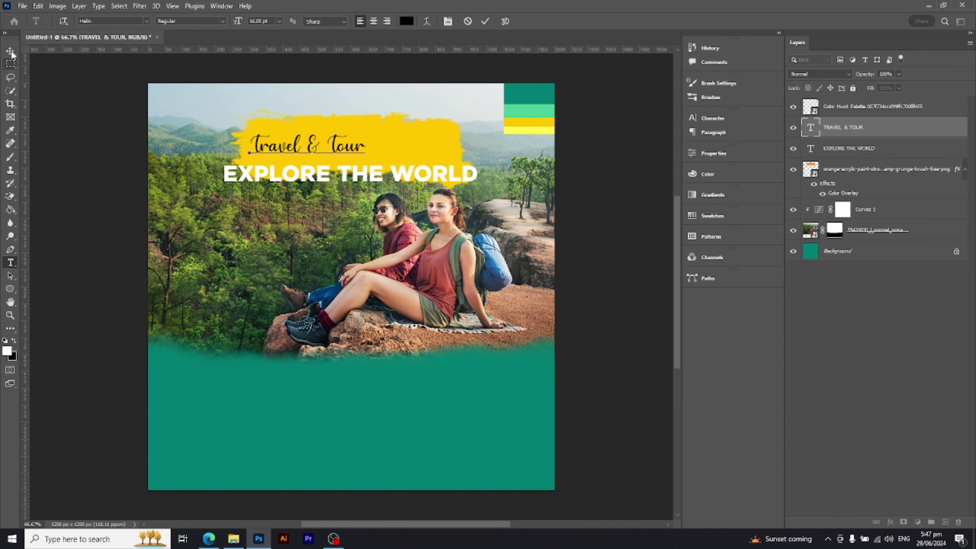
left_click(11, 50)
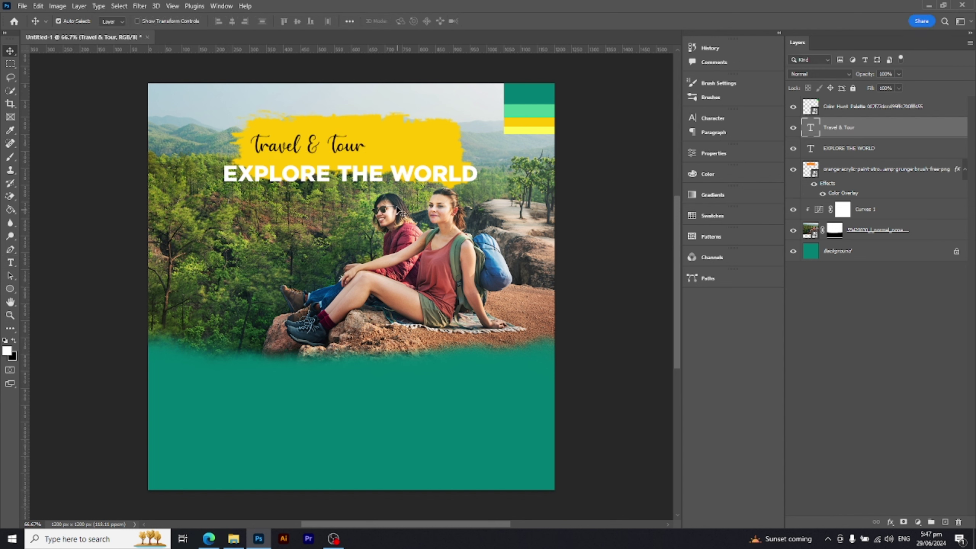
left_click_drag(343, 151, 383, 154)
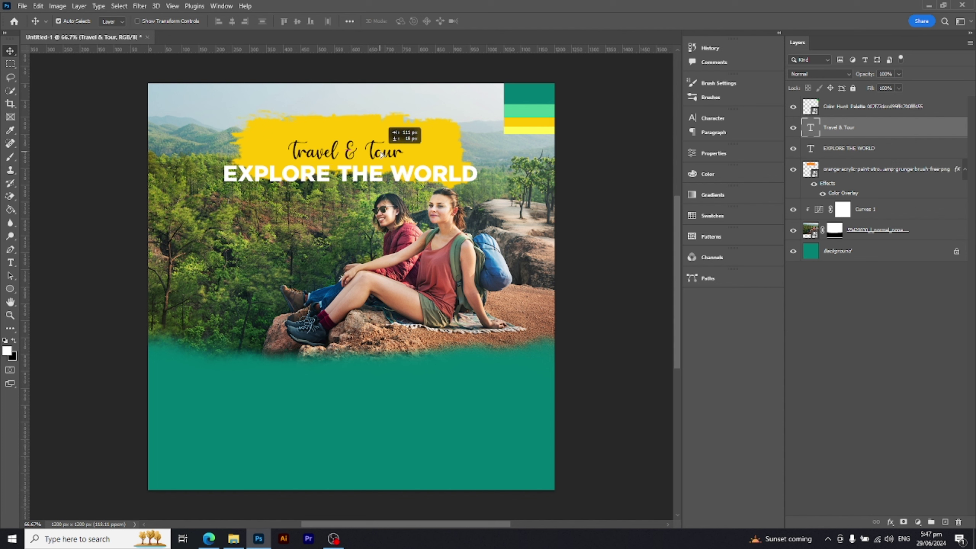
key("ctrl+t")
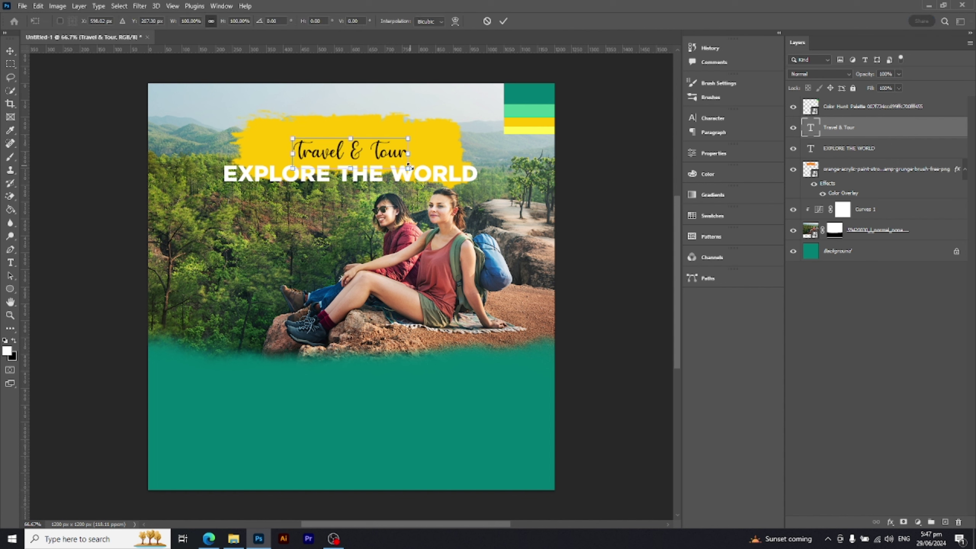
mouse_move(409, 165)
left_mouse_down()
mouse_move(430, 175)
mouse_move(398, 153)
left_mouse_up()
key("Return")
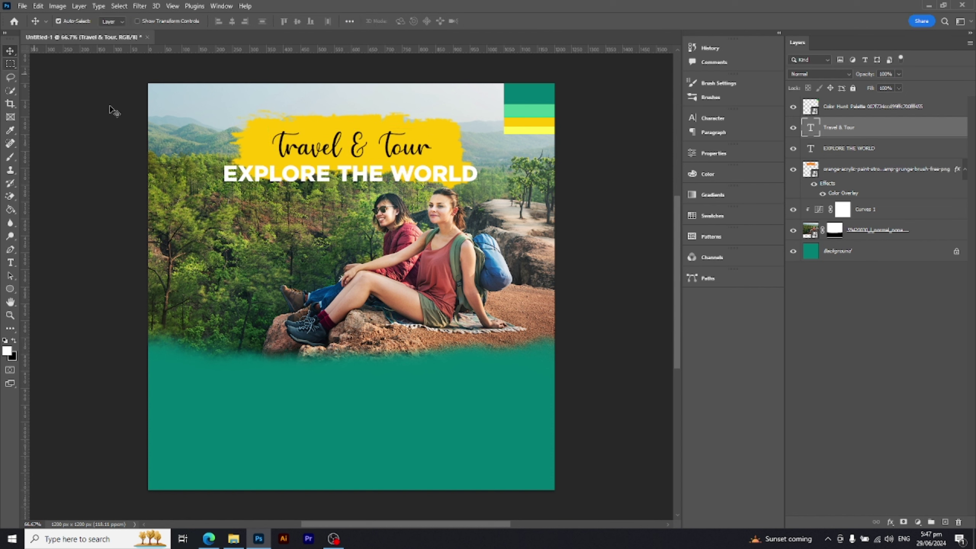
- Draw a 330 × 75 px yellow rectangle in the teal band below the photo
left_click(10, 288)
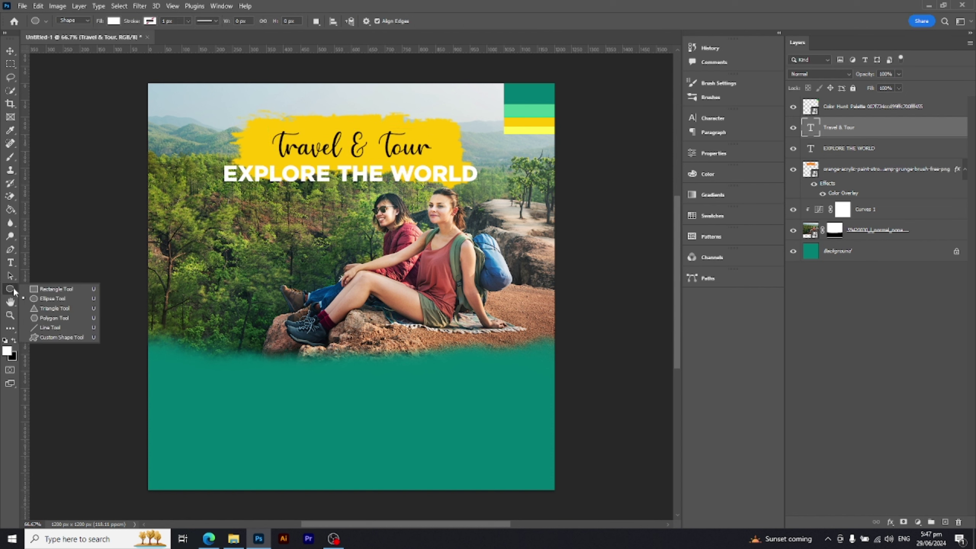
left_click(40, 292)
mouse_move(306, 377)
left_mouse_down()
mouse_move(387, 403)
mouse_move(418, 401)
left_mouse_up()
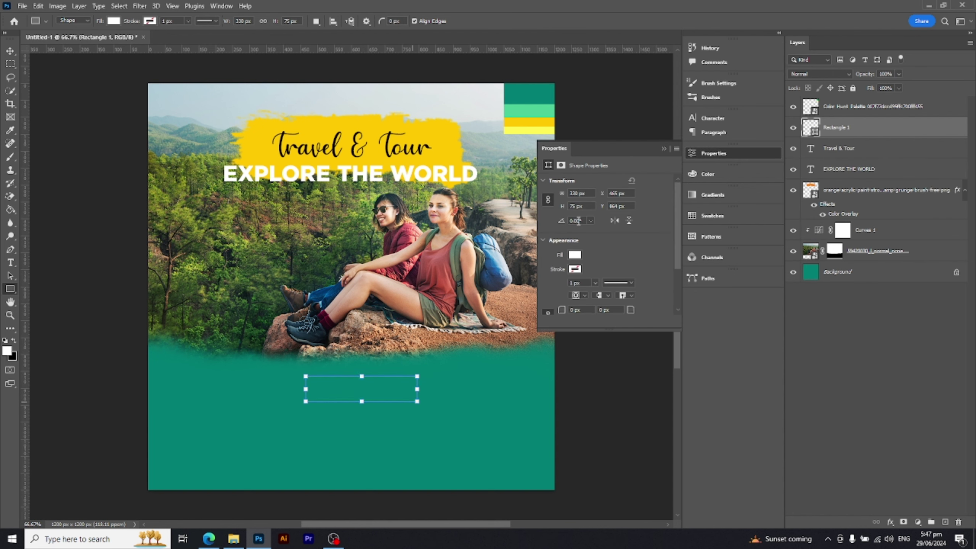
left_click(575, 255)
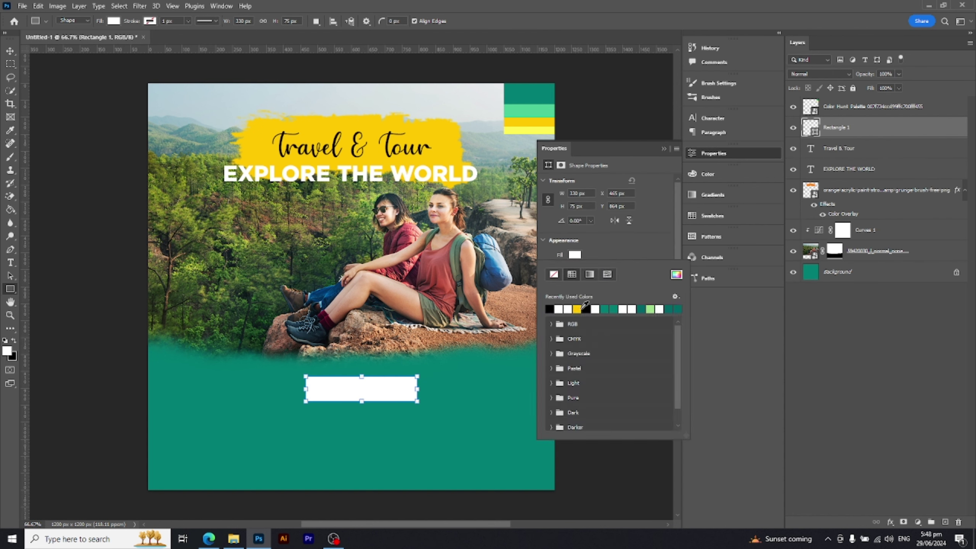
left_click(577, 309)
left_click(664, 149)
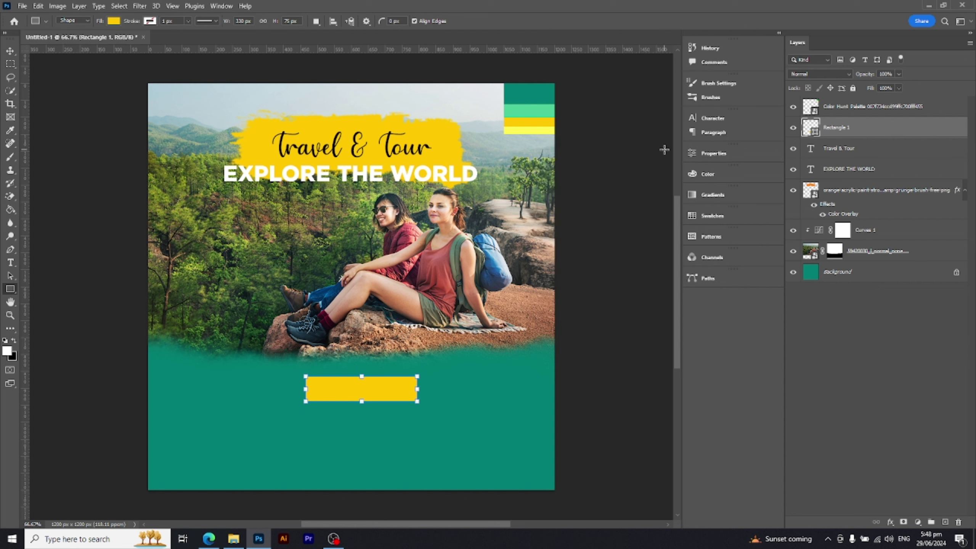
- Round the rectangle's corners to 37.5 px into a pill and shift it slightly left
left_click(700, 156)
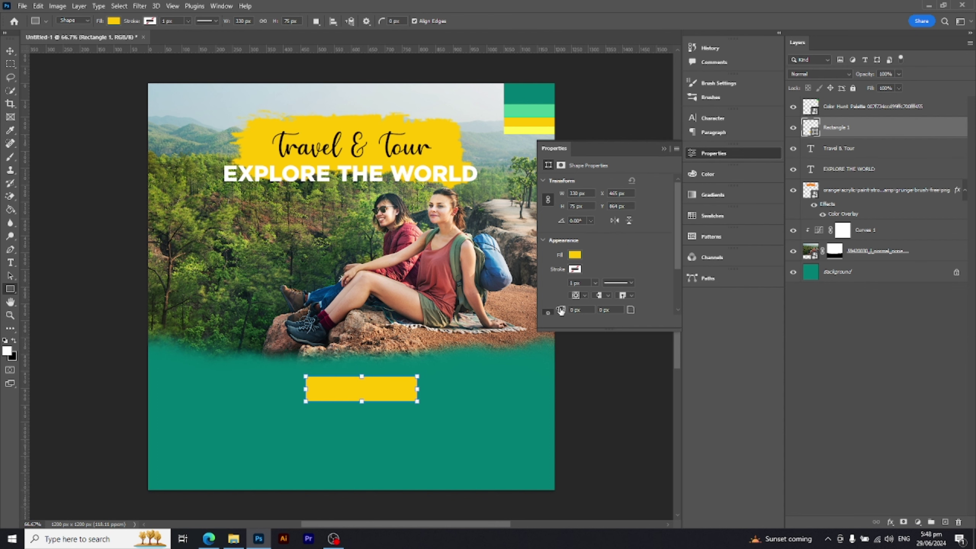
left_click_drag(560, 311, 637, 313)
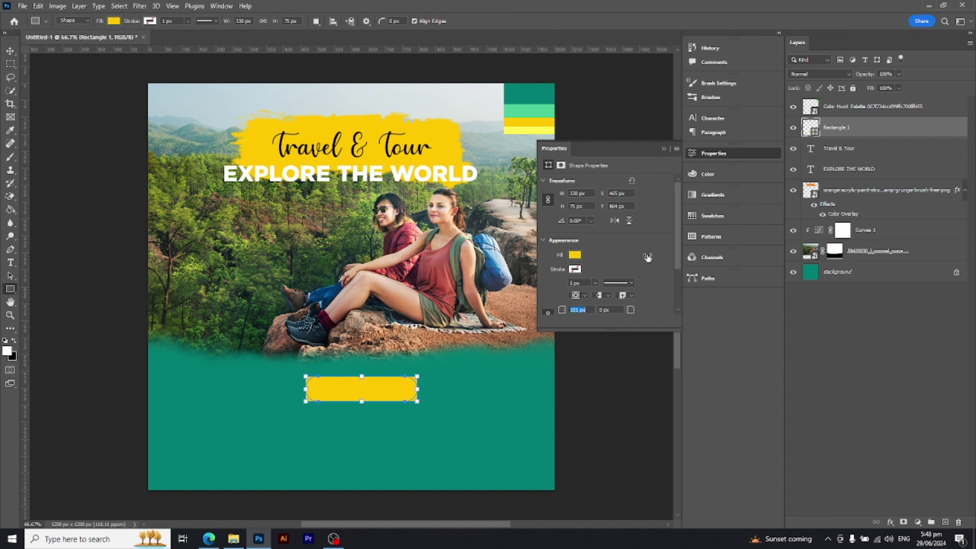
left_click(664, 149)
left_click(10, 51)
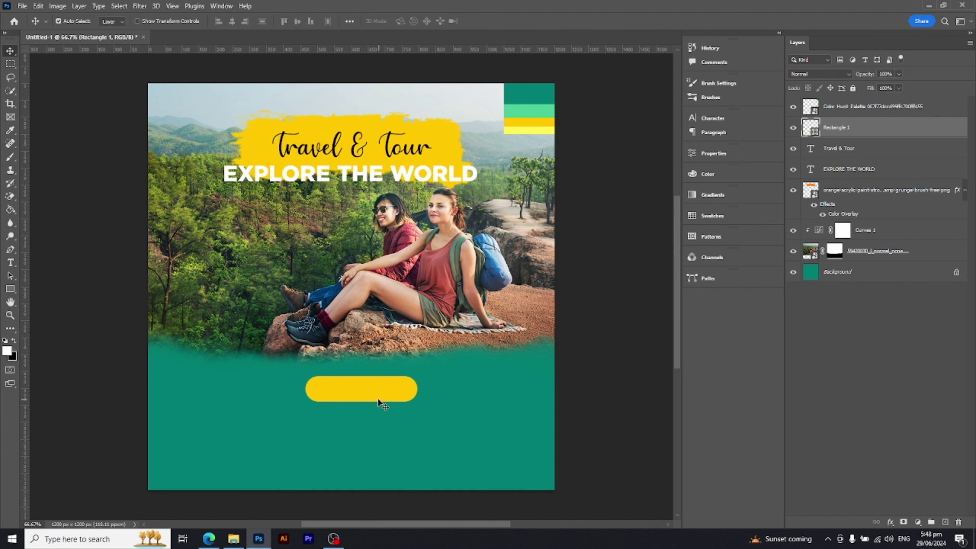
mouse_move(378, 400)
left_mouse_down()
mouse_move(350, 401)
mouse_move(368, 398)
left_mouse_up()
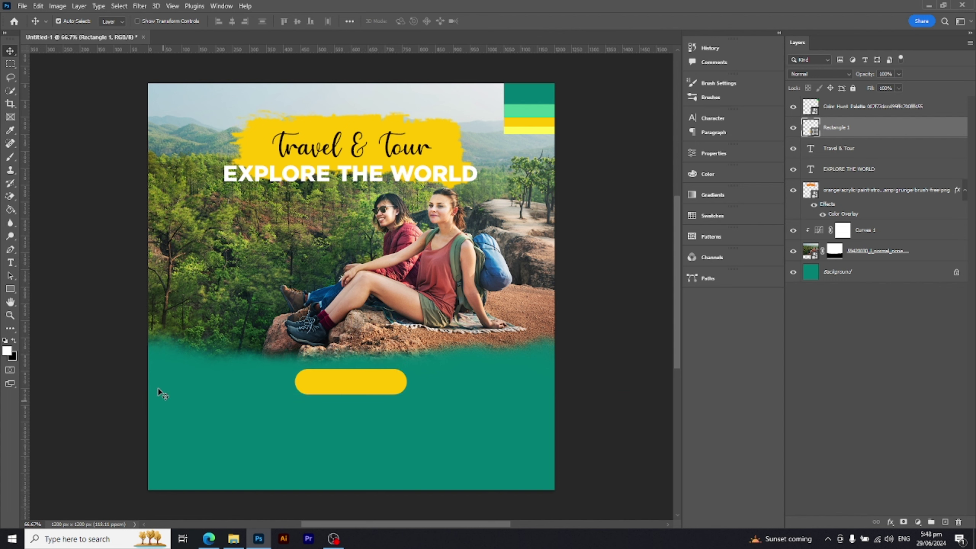
- Type BOOK NOW in Gotham Bold below the yellow button
left_click(11, 262)
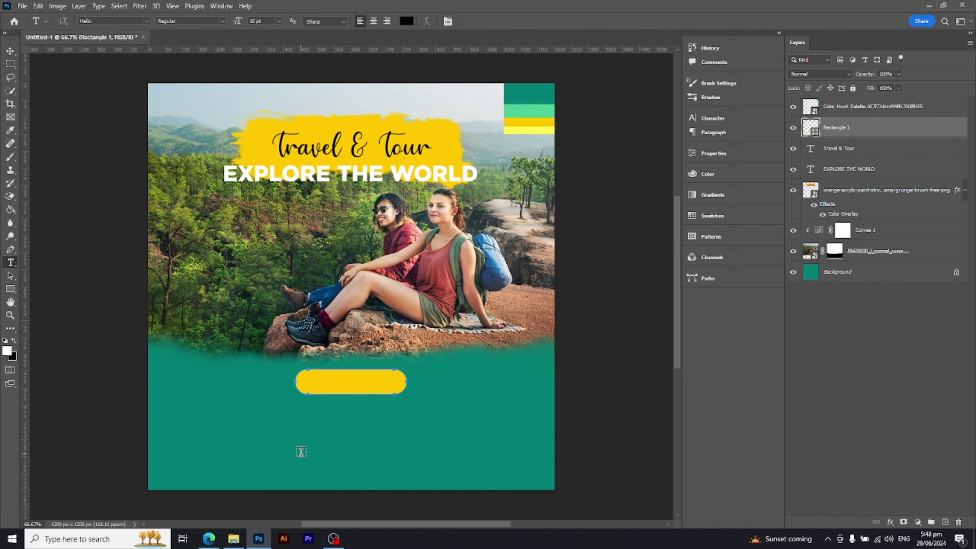
left_click(300, 451)
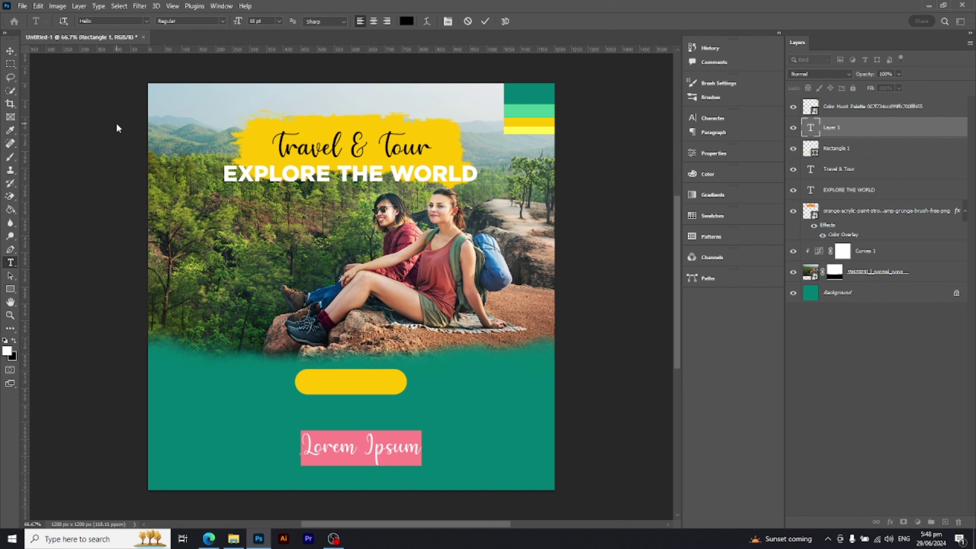
left_click(146, 21)
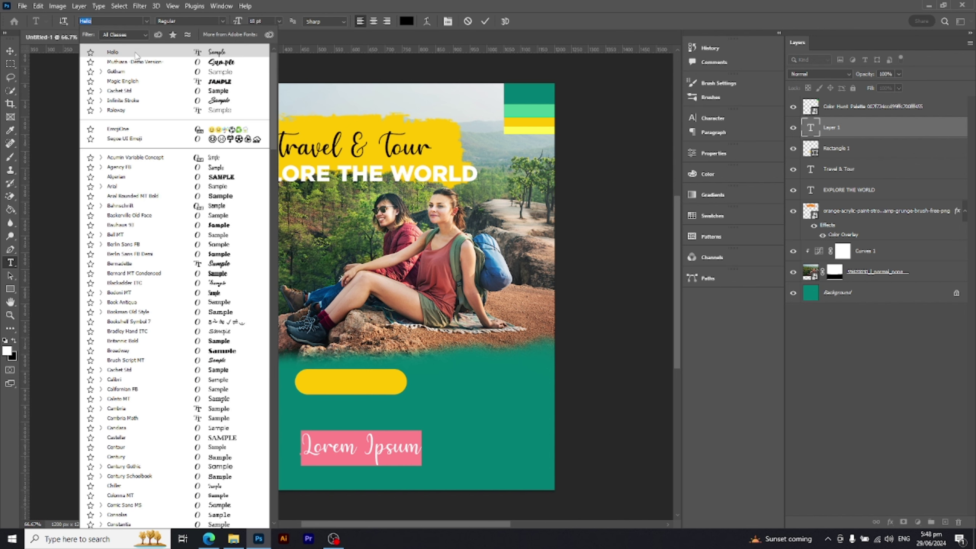
left_click(133, 72)
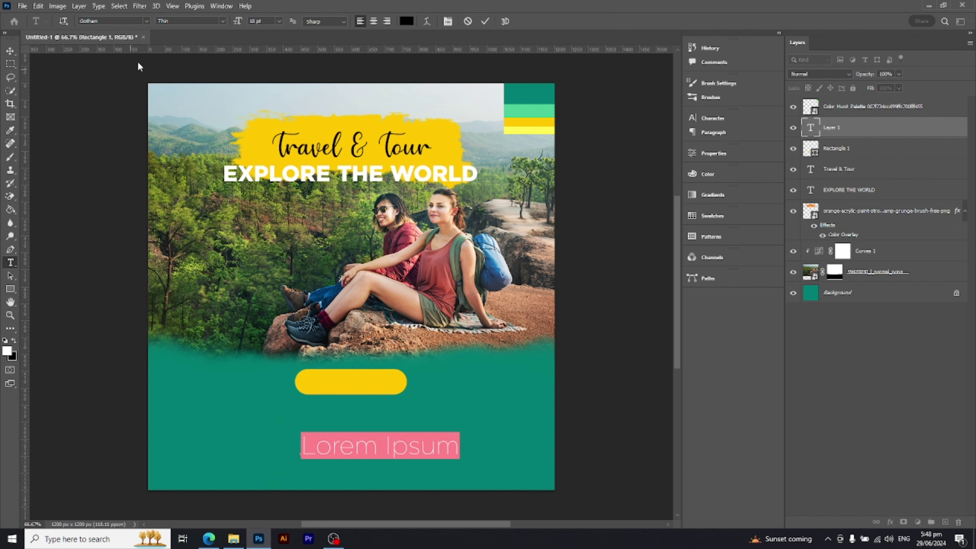
left_click(222, 22)
left_click(182, 112)
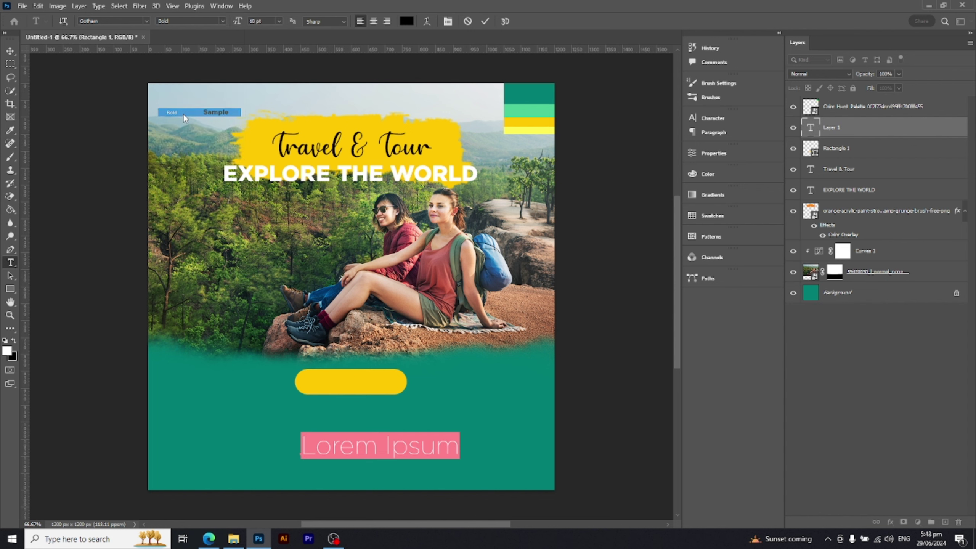
type("B")
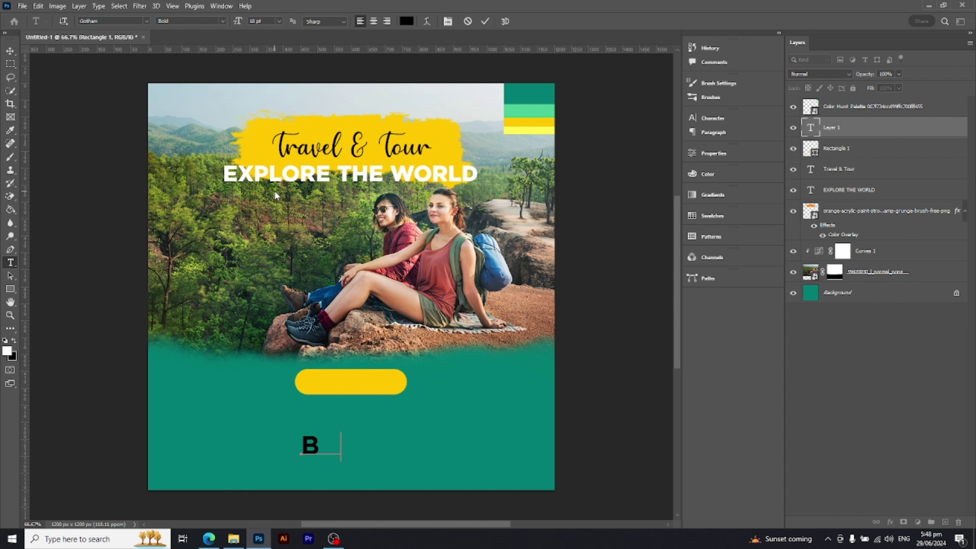
type("OOK NOW")
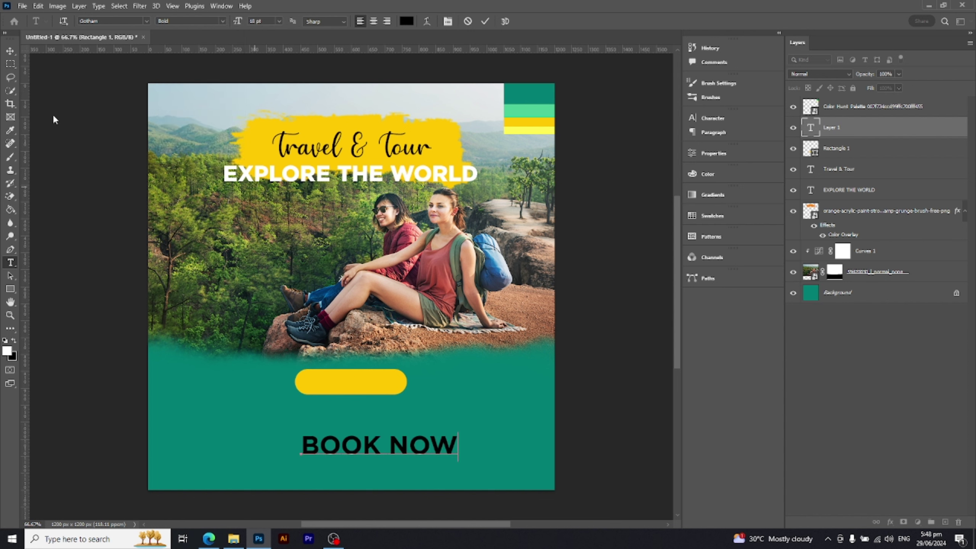
left_click(15, 50)
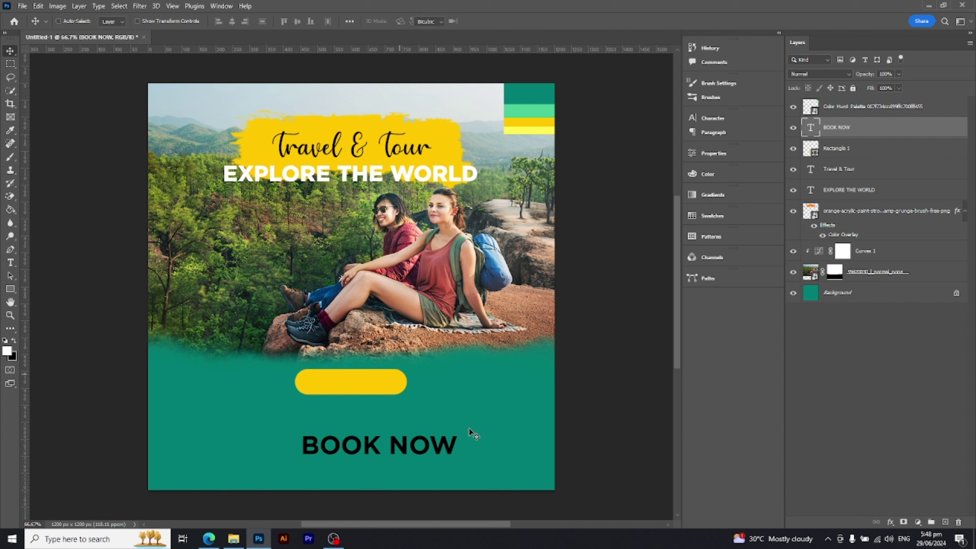
- Scale BOOK NOW down and centre it on the yellow pill button
key("ctrl+t")
mouse_move(456, 464)
left_mouse_down()
mouse_move(420, 454)
mouse_move(369, 384)
left_mouse_up()
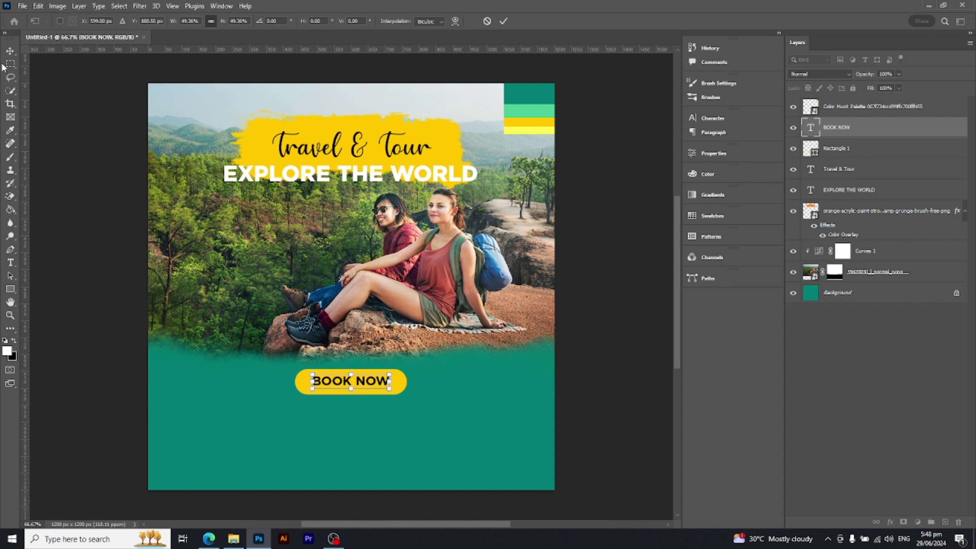
key("Return")
left_click_drag(362, 380, 363, 381)
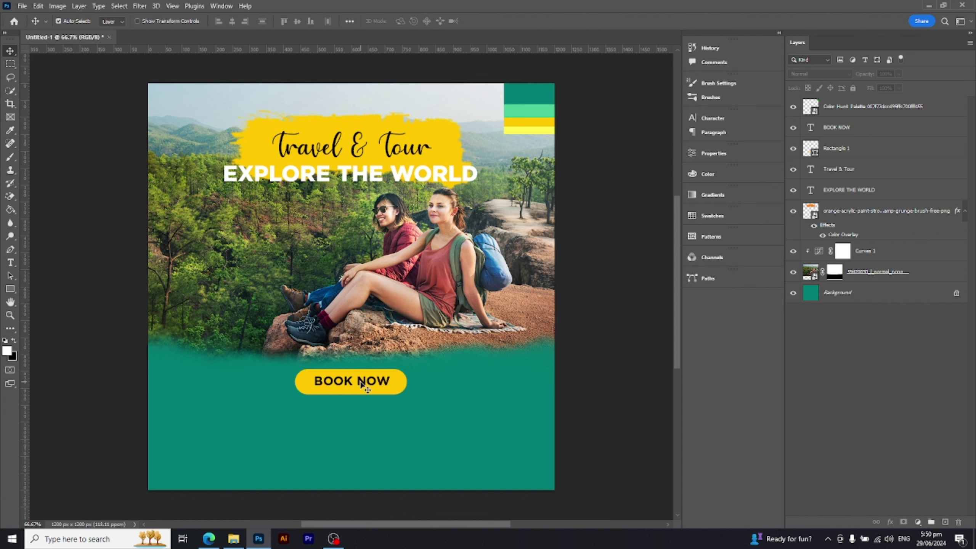
left_click_drag(363, 382, 363, 383)
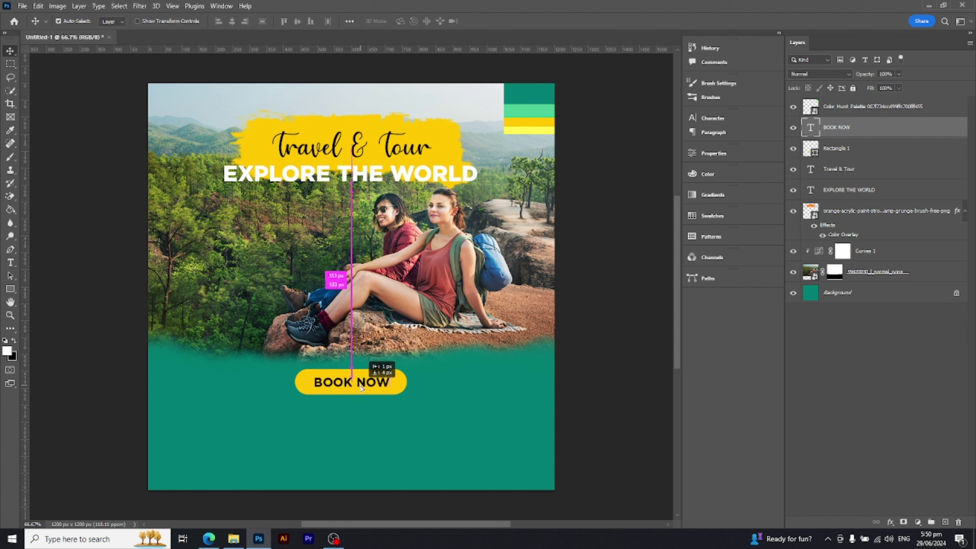
- Add a 5 pt Lorem ipsum paragraph box and position it just under BOOK NOW
key("t")
left_click_drag(207, 411, 509, 447)
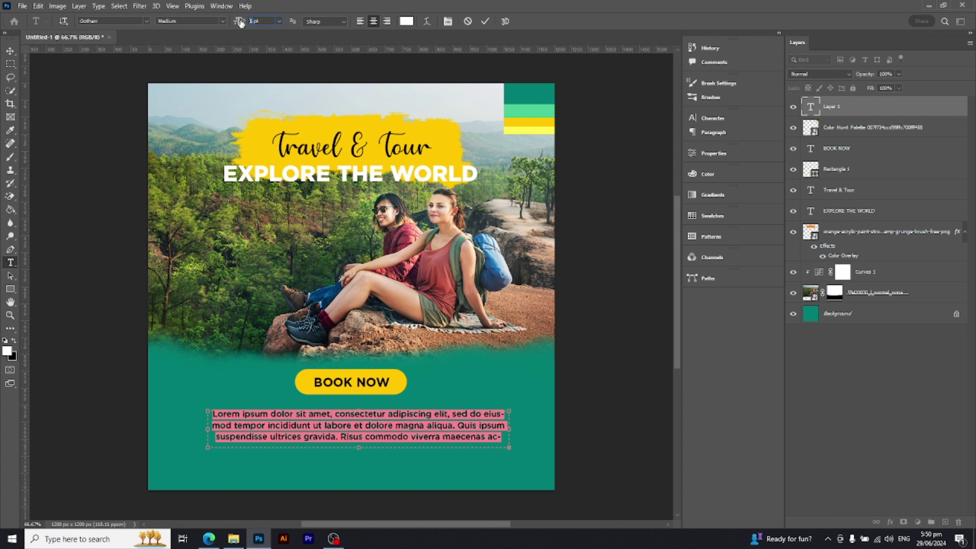
key("Return")
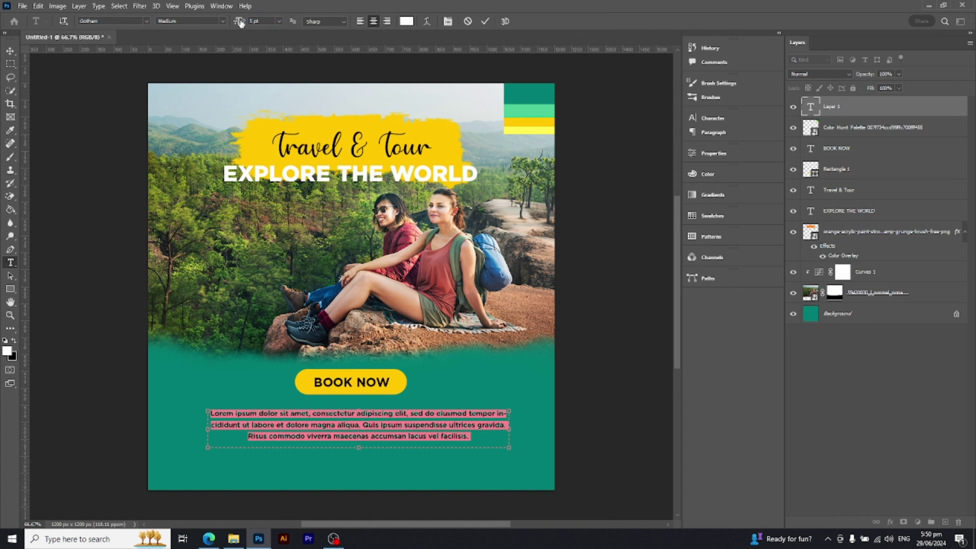
left_click(10, 51)
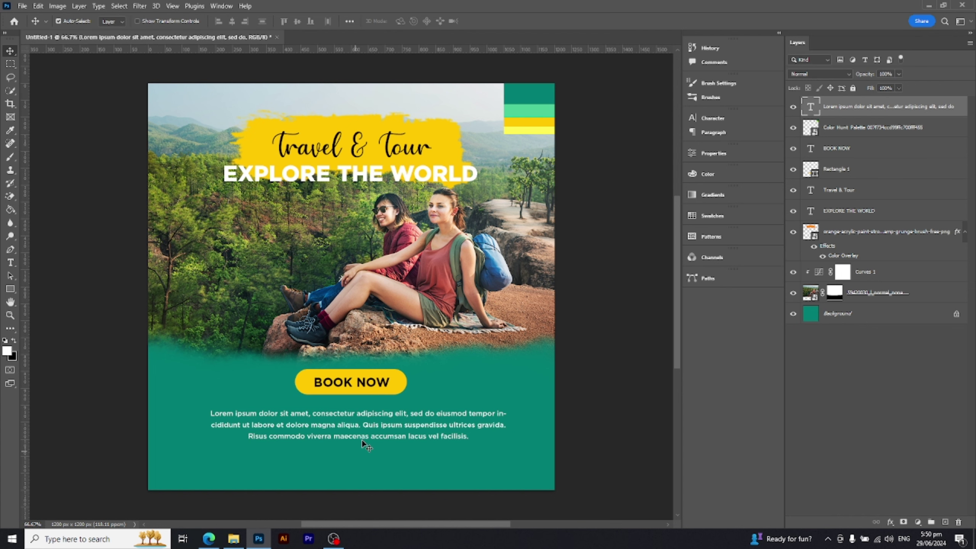
mouse_move(371, 430)
left_mouse_down()
mouse_move(379, 421)
mouse_move(368, 423)
left_mouse_up()
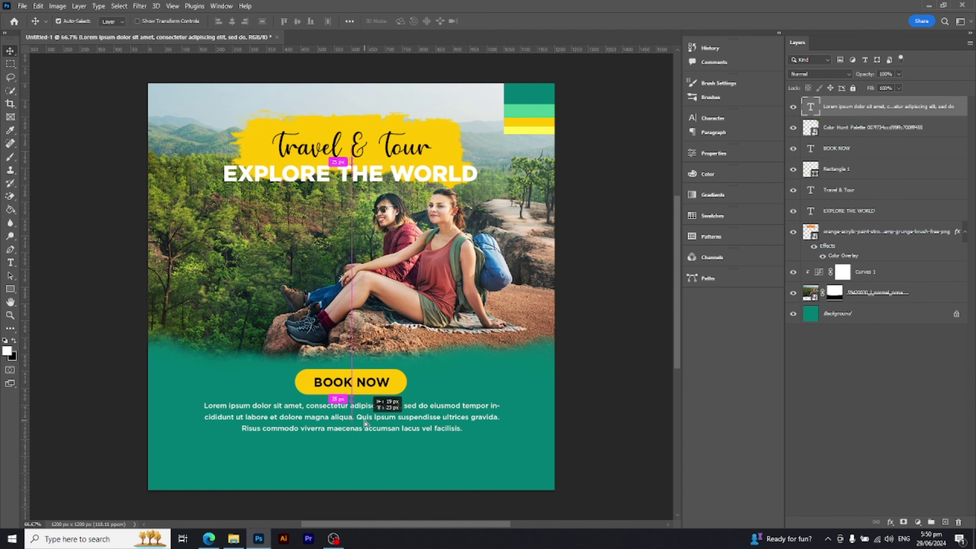
left_click_drag(368, 422, 363, 423)
- Place the QR code image, scale it down small, and set it in the bottom-left corner
left_click(234, 538)
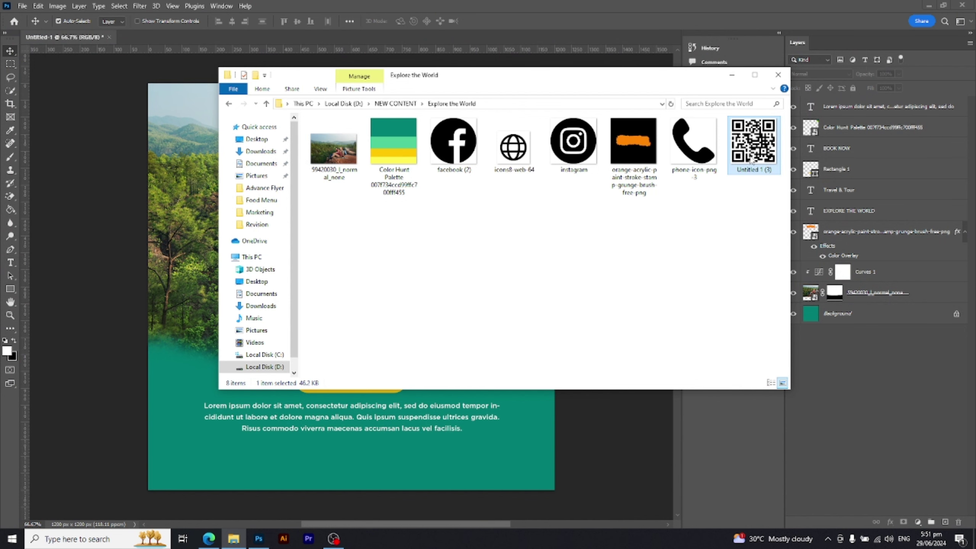
left_click_drag(751, 161, 198, 472)
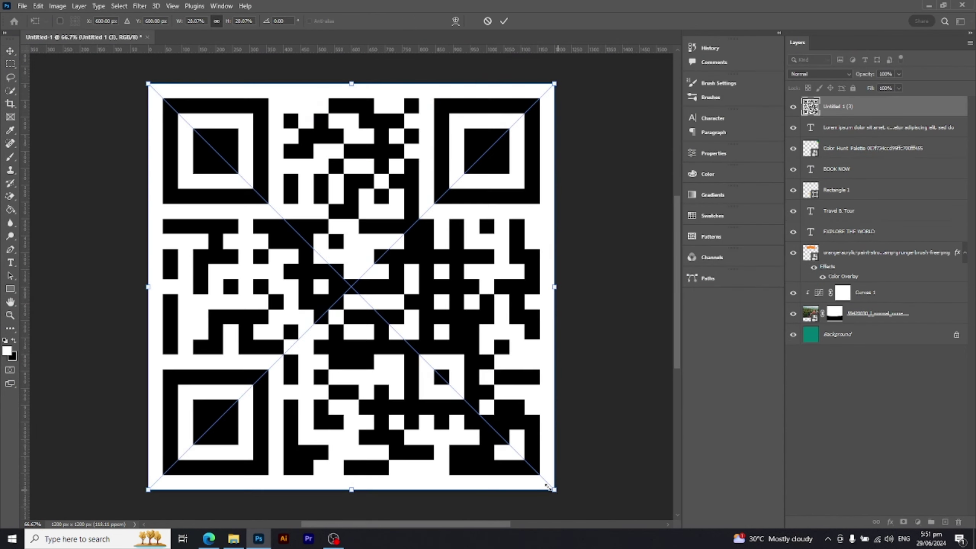
left_click_drag(568, 490, 359, 336)
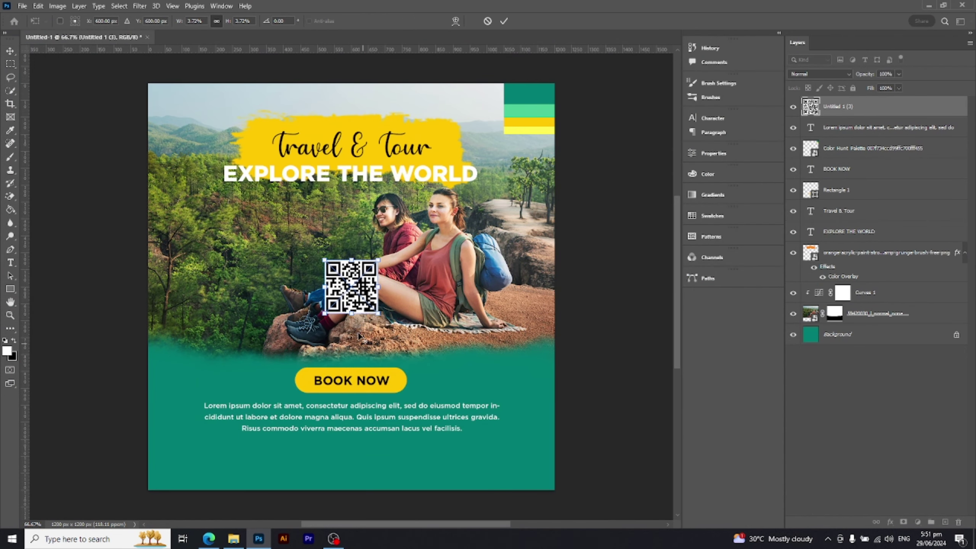
left_click_drag(363, 292, 202, 463)
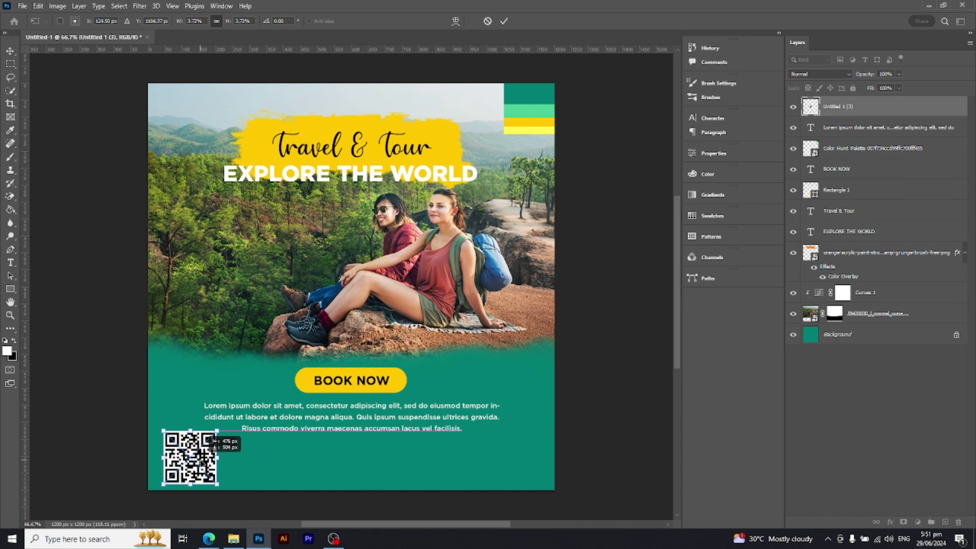
left_click_drag(217, 484, 193, 467)
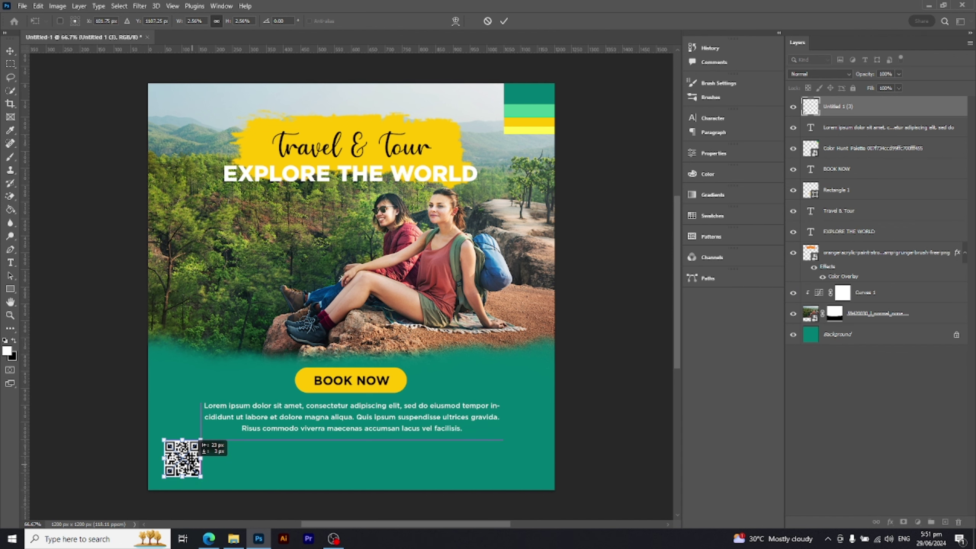
key("Return")
- Add a SCAN ME text label just beside the QR code
key("t")
left_click(192, 450)
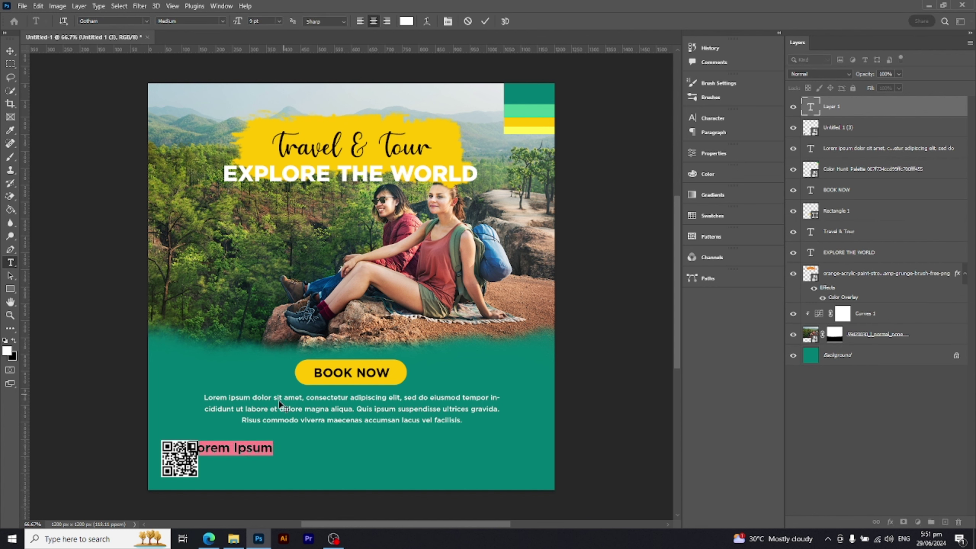
type("SC")
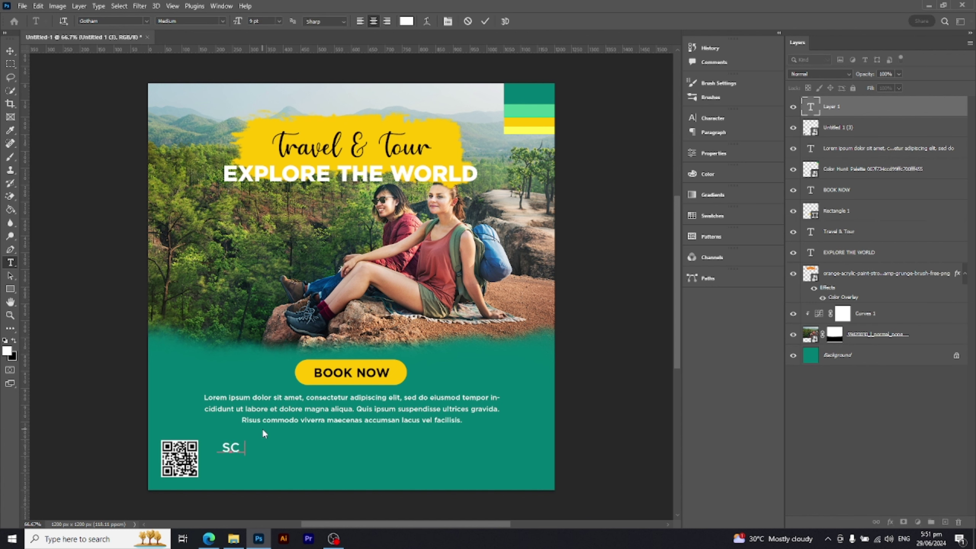
type("AN M")
type("E")
key("ctrl+Return")
key("v")
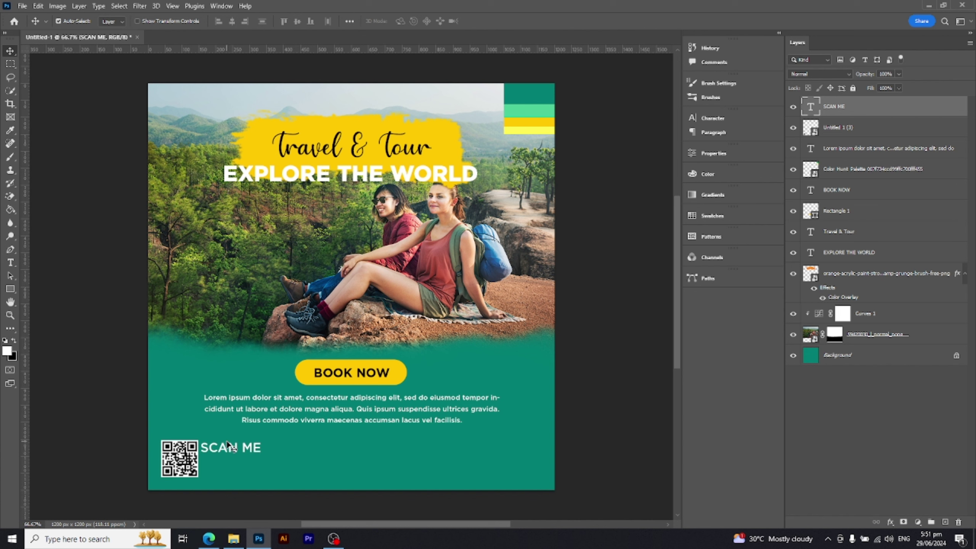
left_click_drag(227, 444, 231, 460)
- Turn the copied line into a 5 pt FOR MORE INFORMATION caption under SCAN ME
double_click(232, 459)
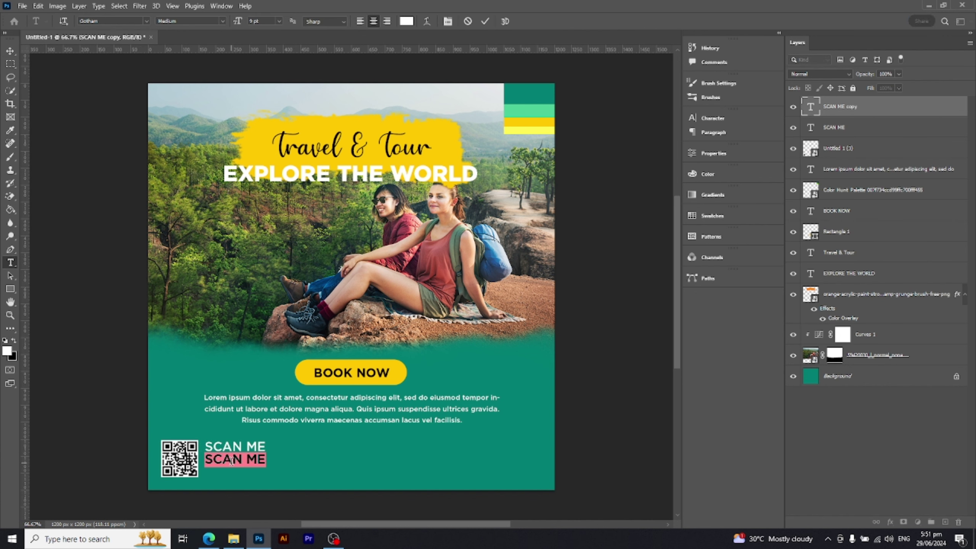
type("FOR")
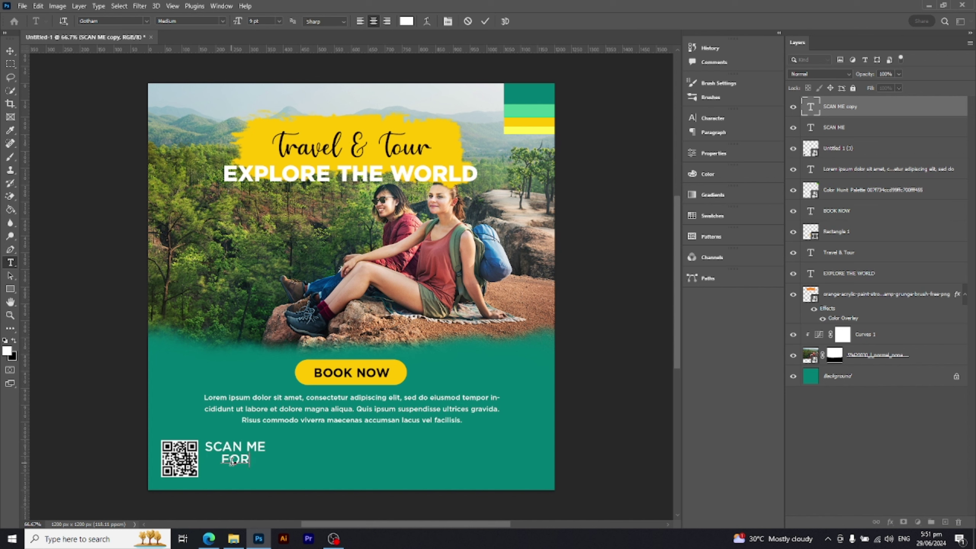
type(" MOR")
type("E IN")
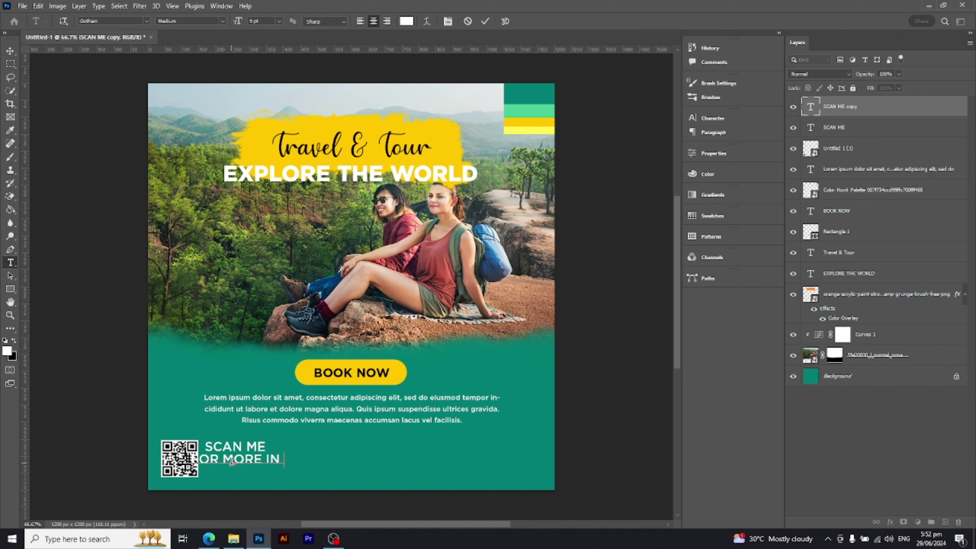
type("FORMATI")
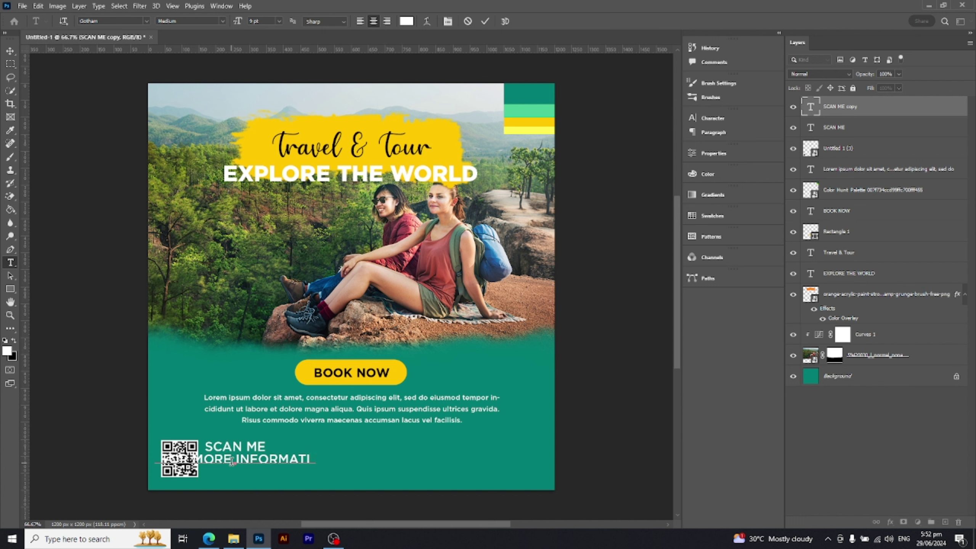
type("ON")
triple_click(226, 459)
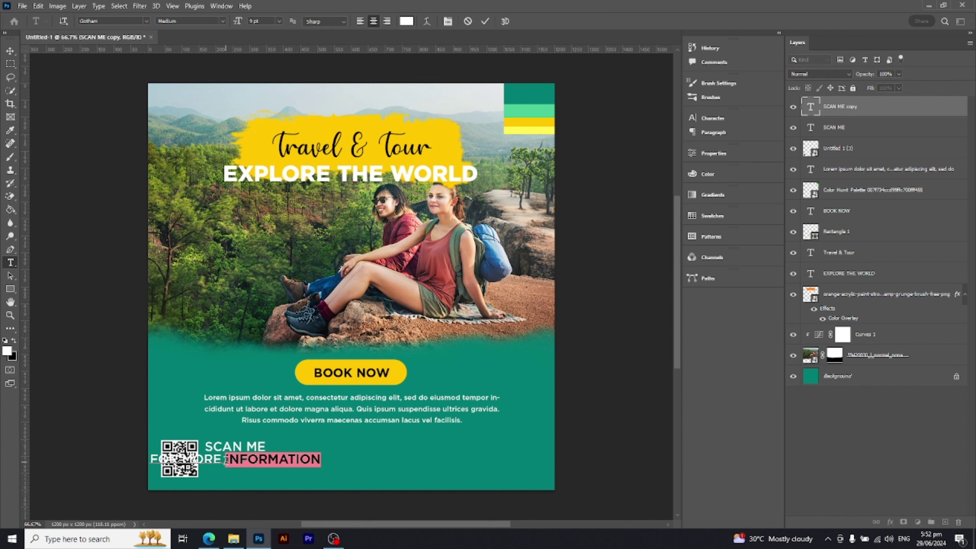
left_click_drag(239, 22, 238, 23)
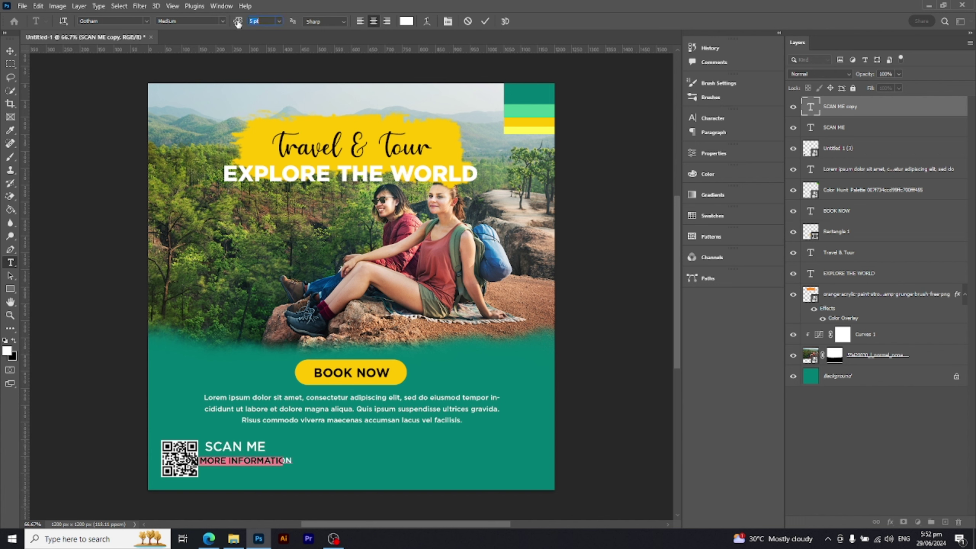
left_click(10, 51)
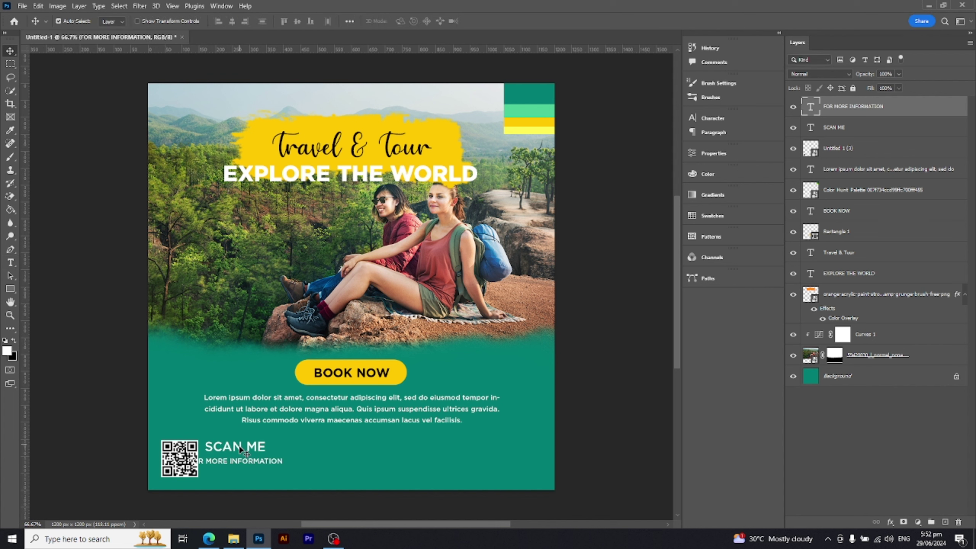
mouse_move(212, 465)
left_mouse_down()
mouse_move(232, 474)
mouse_move(216, 456)
mouse_move(451, 451)
left_mouse_up()
- Copy SCAN ME to the right and retype it as a smaller CONTACT US: heading
left_click(237, 465)
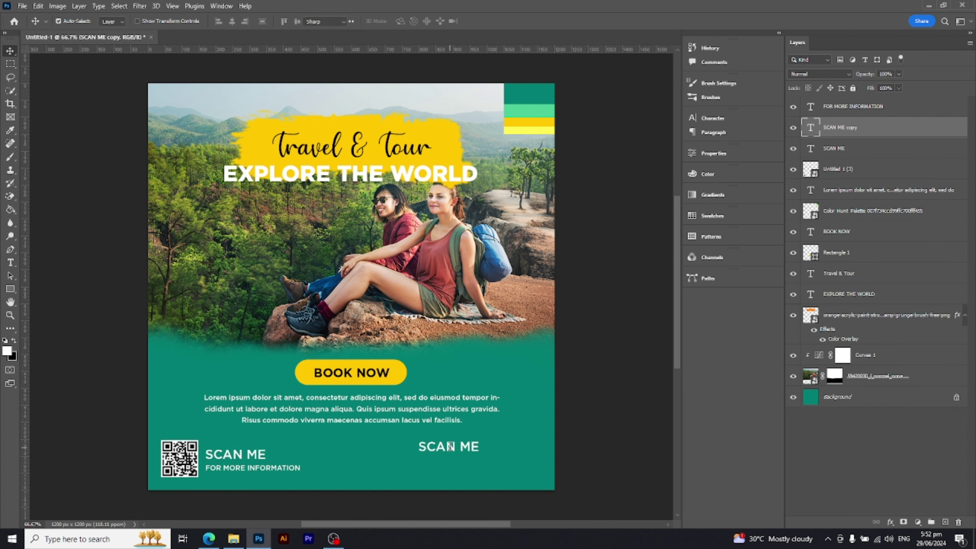
double_click(450, 447)
type("CO")
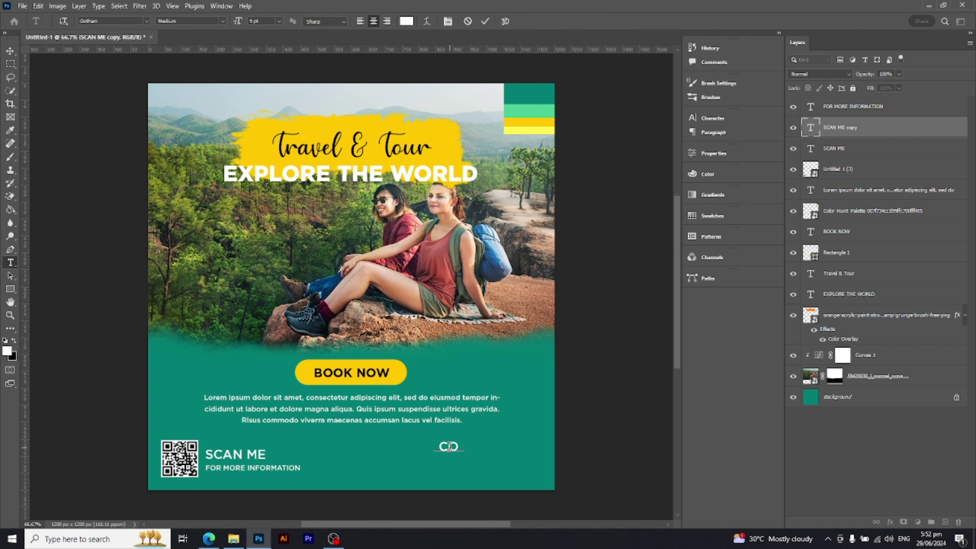
type("NTACT US")
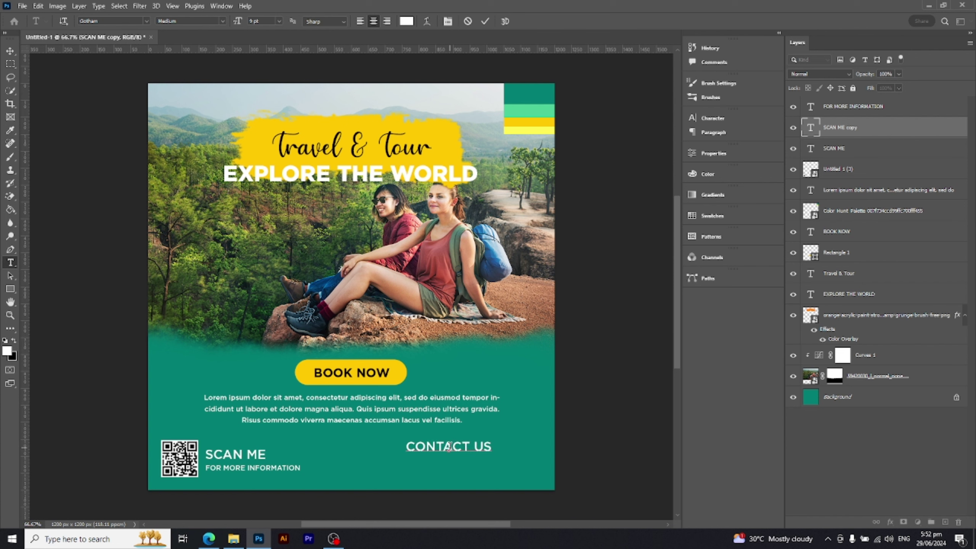
double_click(451, 446)
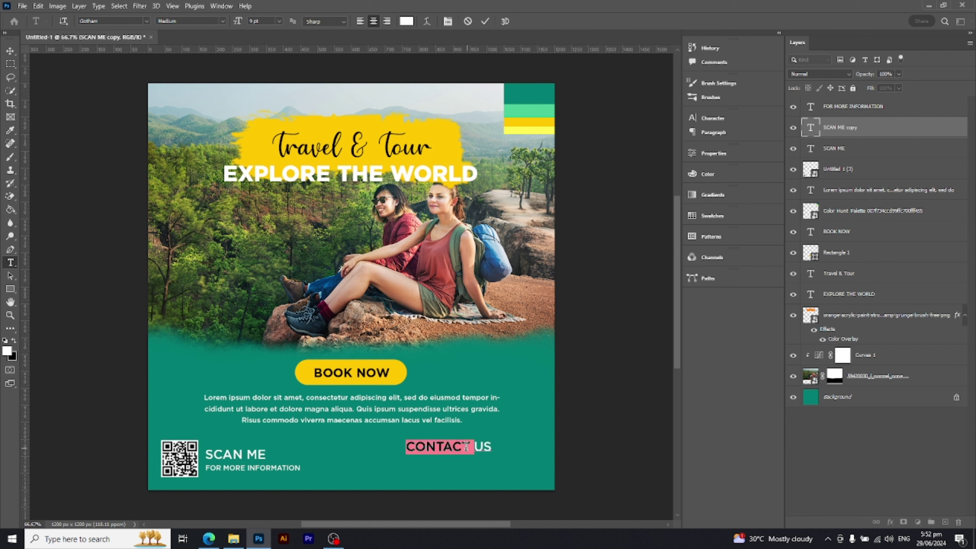
key("ctrl+a")
left_click_drag(238, 22, 236, 21)
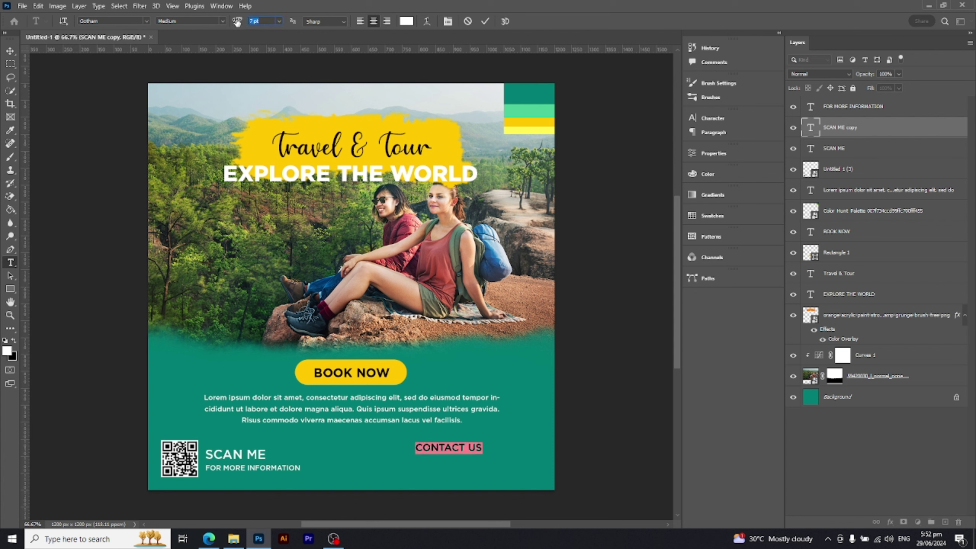
left_click(483, 447)
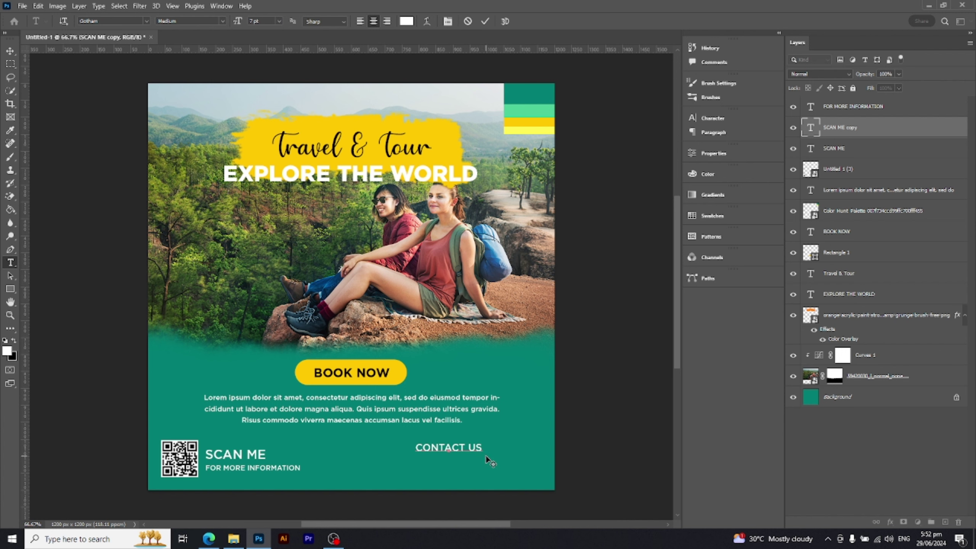
type(":")
left_click(10, 51)
left_click_drag(449, 450, 443, 447)
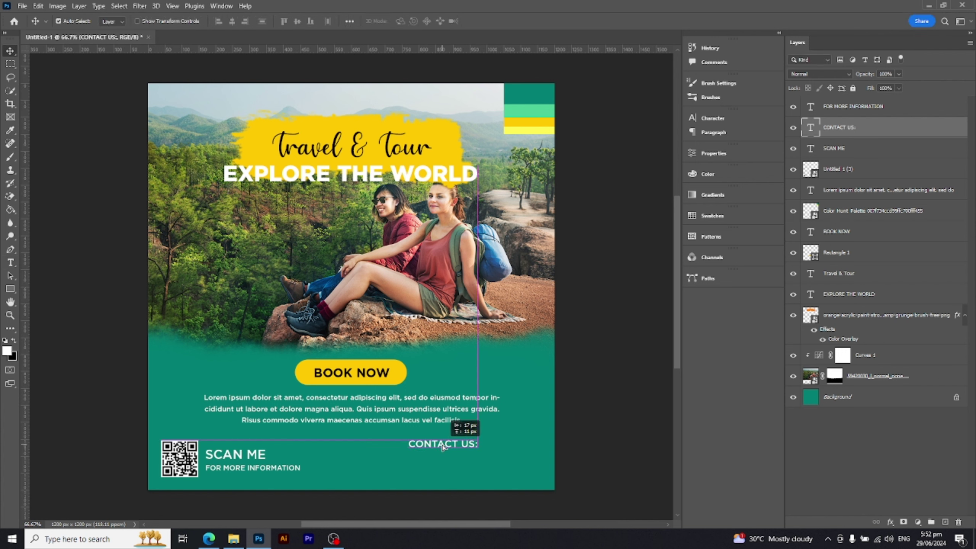
- Add a placeholder phone number centred under CONTACT US: and pick the phone and globe icon files
mouse_move(295, 473)
left_mouse_down()
mouse_move(451, 461)
mouse_move(444, 457)
left_mouse_up()
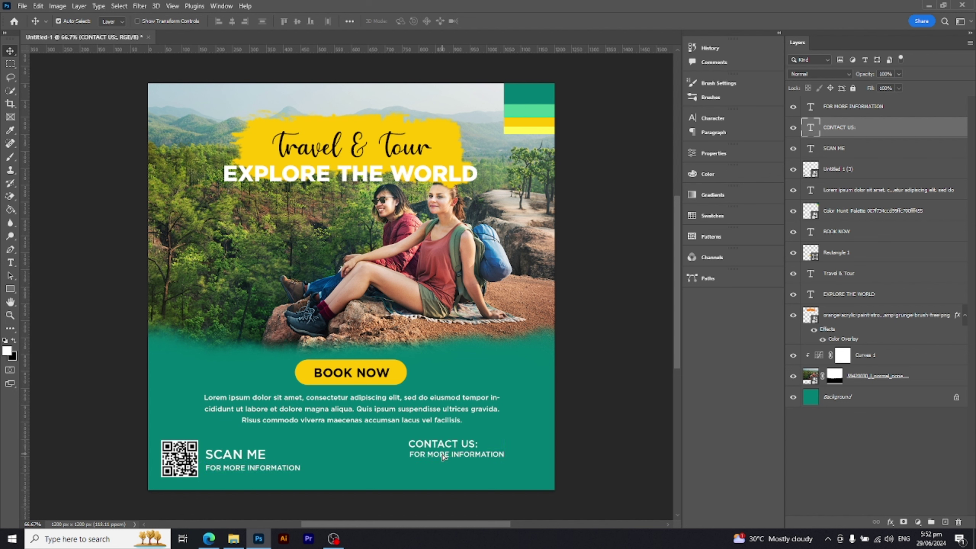
double_click(442, 454)
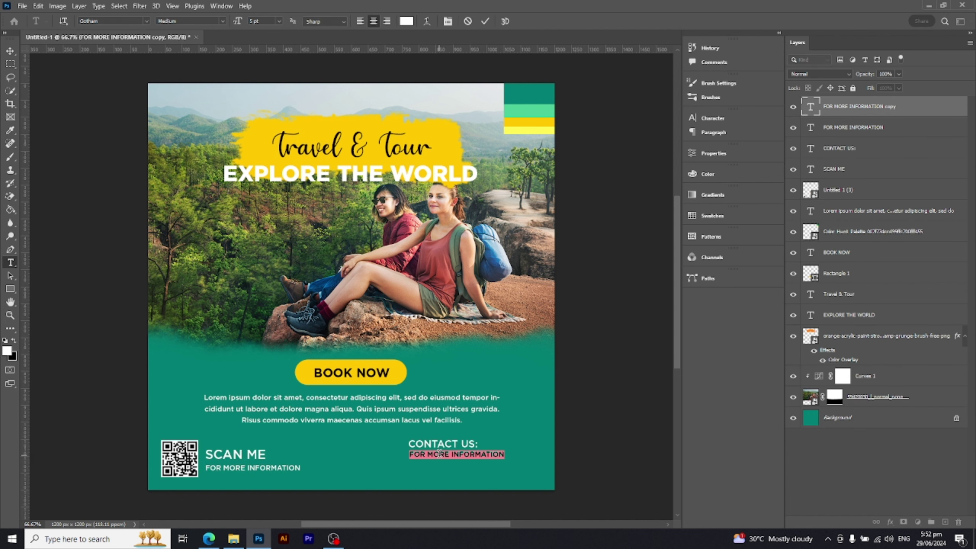
key("BackSpace")
type("789-")
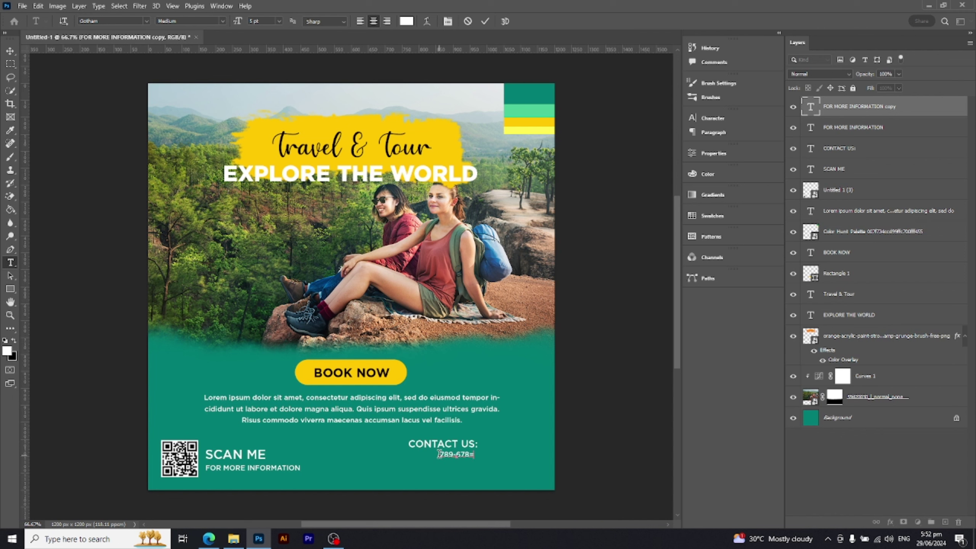
type("67")
key("BackSpace")
key("BackSpace")
key("BackSpace")
type("567")
left_click(10, 51)
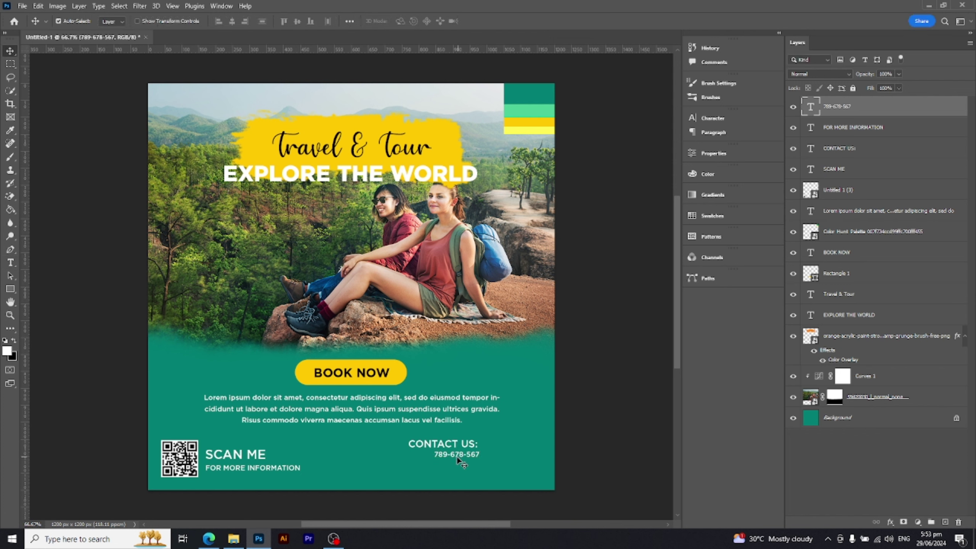
left_click_drag(449, 457, 433, 458)
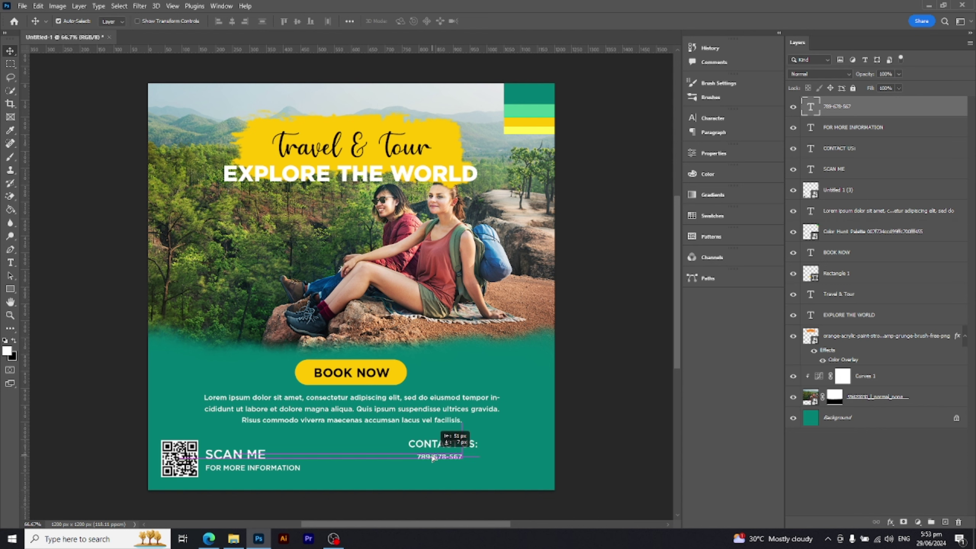
left_click(234, 538)
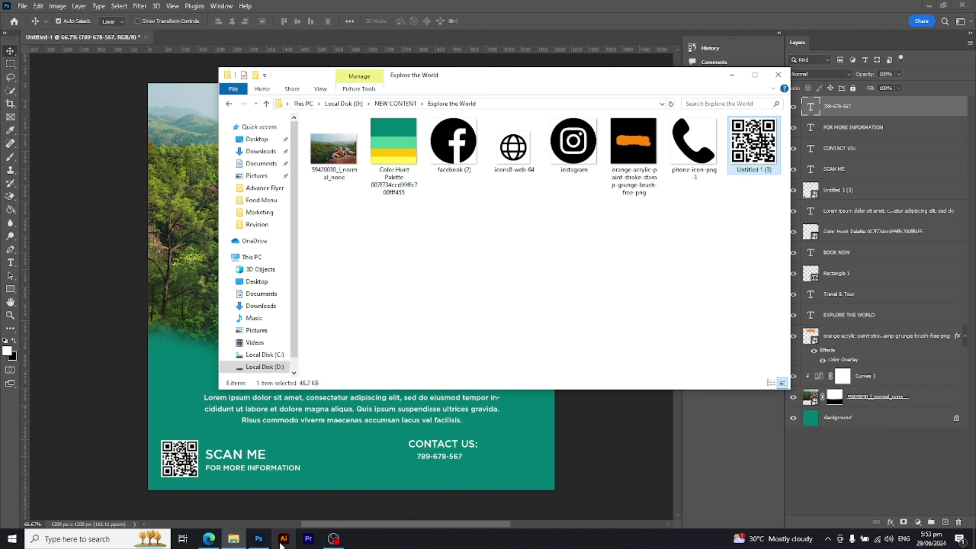
left_click(694, 146)
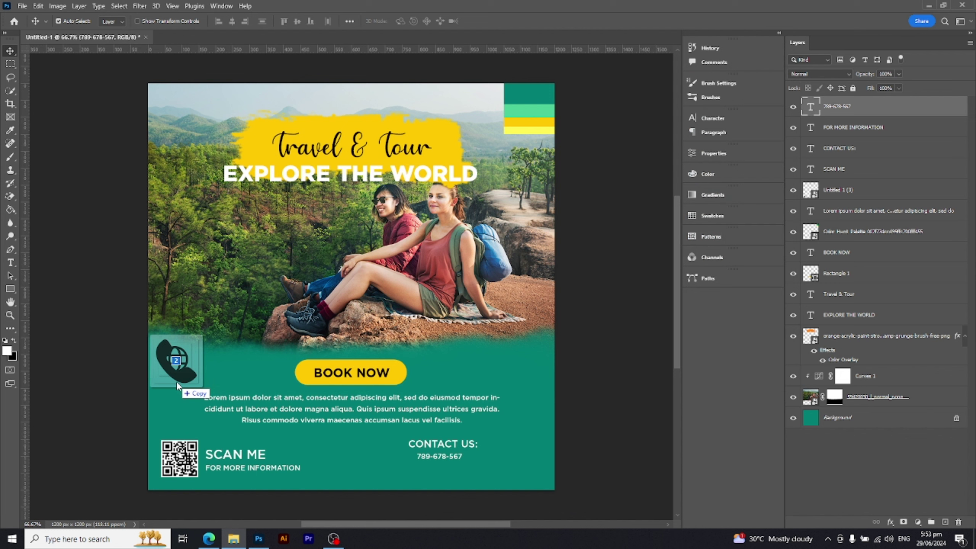
- Place the phone and globe icons and shrink the phone icon to a tiny marker
left_click_drag(699, 161, 177, 382)
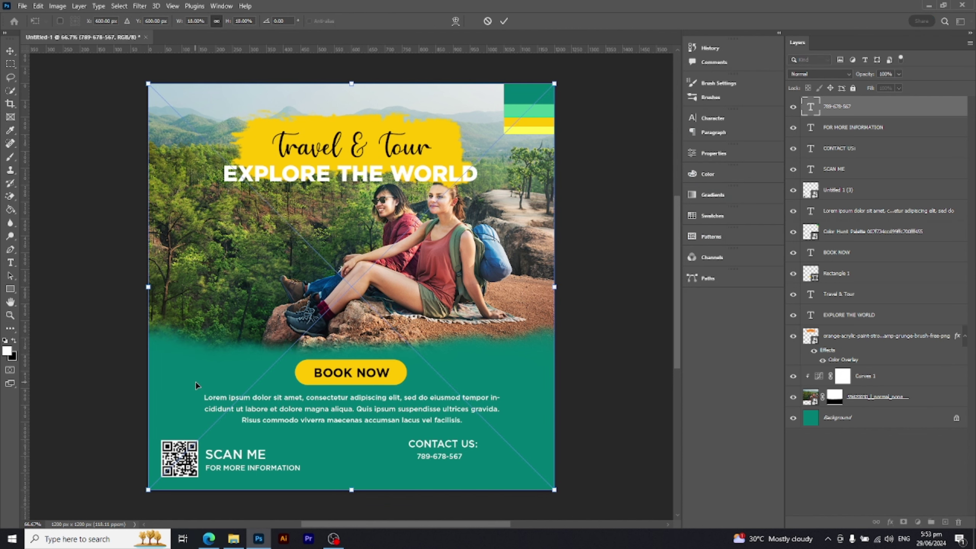
key("Return")
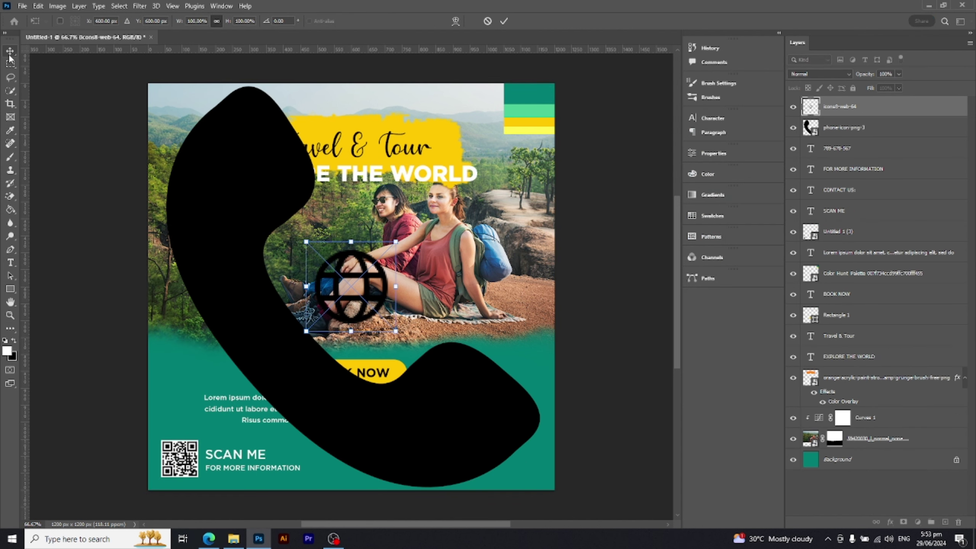
key("Return")
left_click(453, 447)
key("ctrl+t")
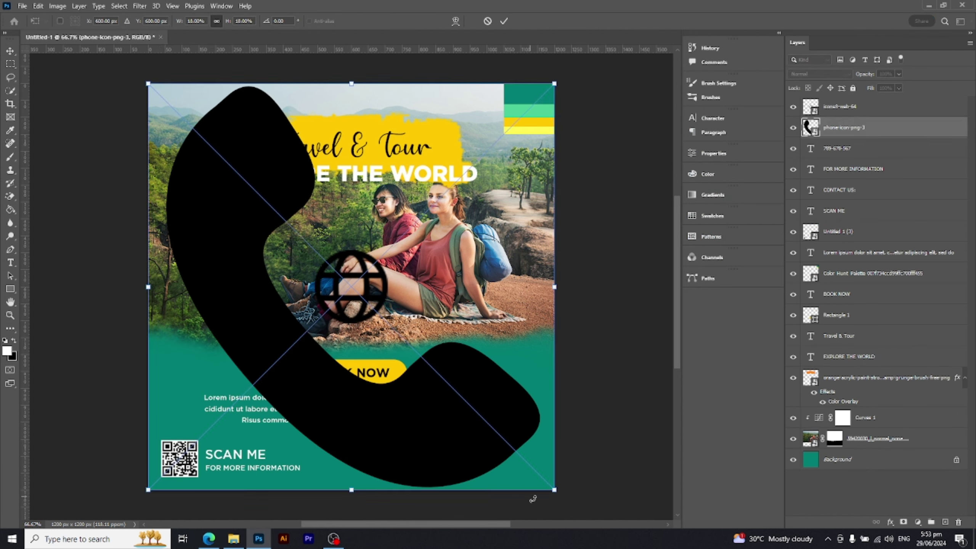
mouse_move(554, 491)
left_mouse_down()
mouse_move(363, 321)
mouse_move(396, 463)
mouse_move(372, 438)
left_mouse_up()
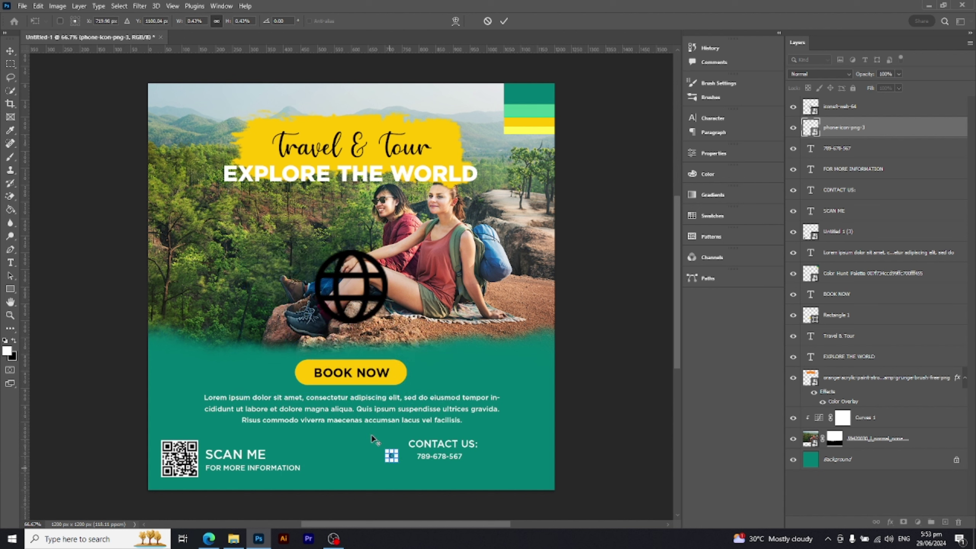
key("Return")
- Shrink the globe icon to about 52 px near the contact details and duplicate the number line
left_click_drag(340, 283, 334, 429)
key("ctrl+t")
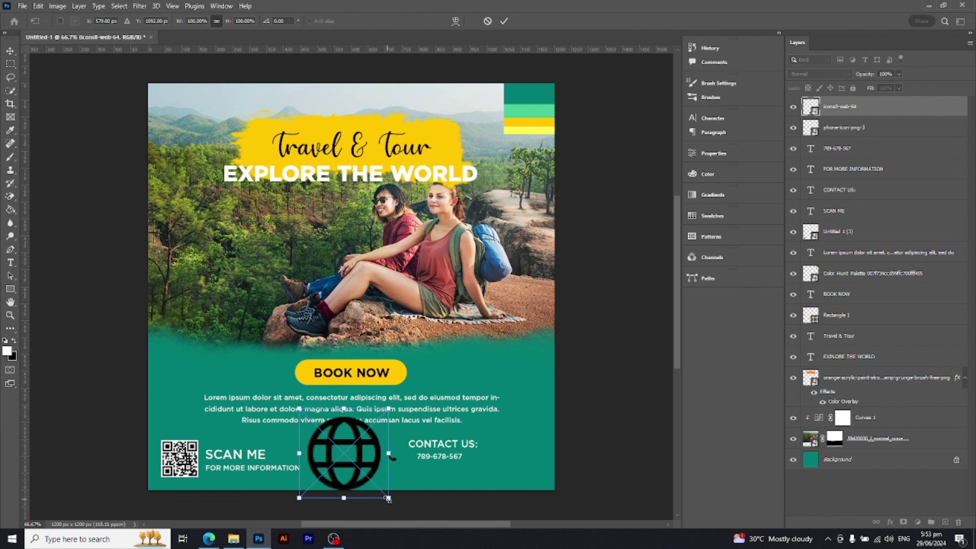
left_click_drag(388, 498, 338, 470)
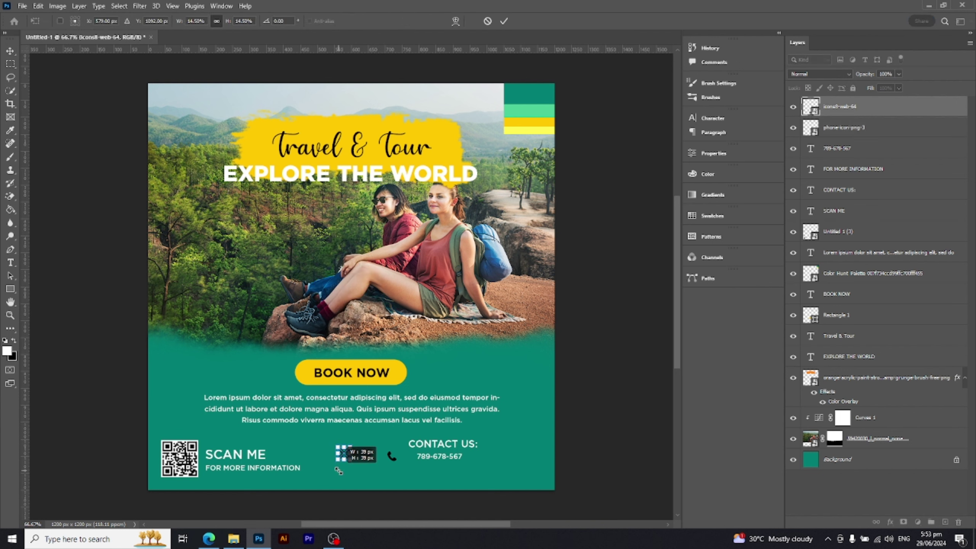
left_click(10, 50)
mouse_move(347, 460)
left_mouse_down()
mouse_move(392, 470)
mouse_move(413, 461)
mouse_move(414, 475)
left_mouse_up()
- Retype the copied line as WEBSITEHERE.COM and move it clear of the globe icon
double_click(411, 469)
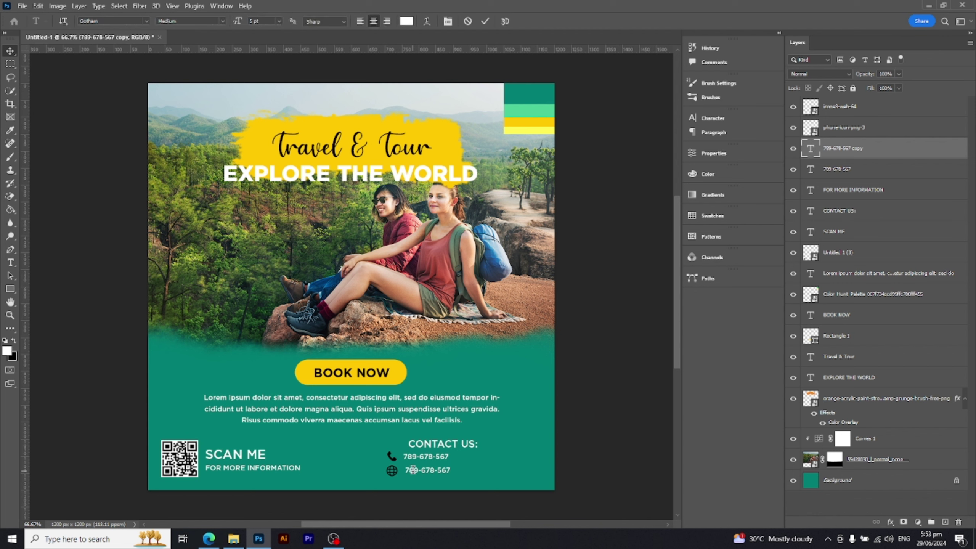
type("WEBSITE")
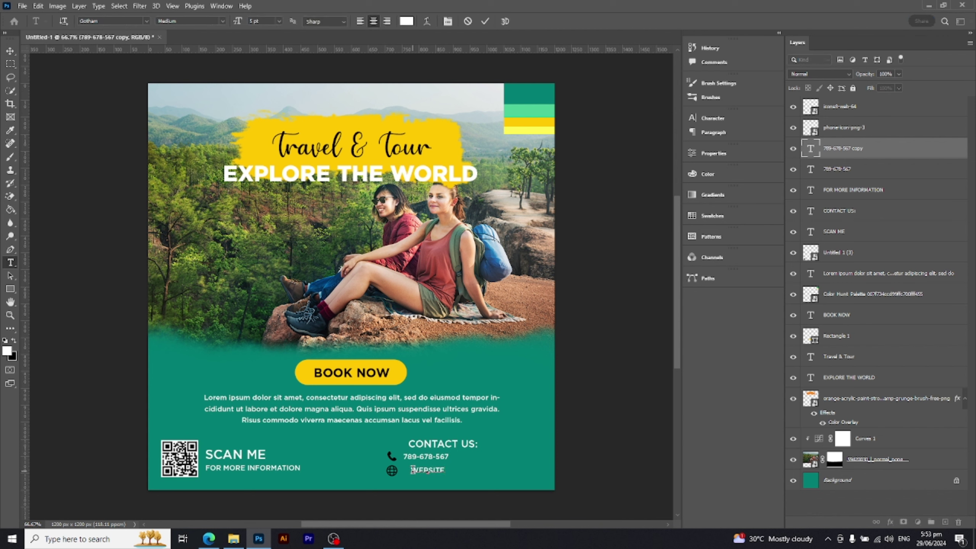
type("HERE")
type(".CO")
type("M")
left_click(10, 51)
mouse_move(418, 472)
left_mouse_down()
mouse_move(428, 472)
mouse_move(409, 444)
left_mouse_up()
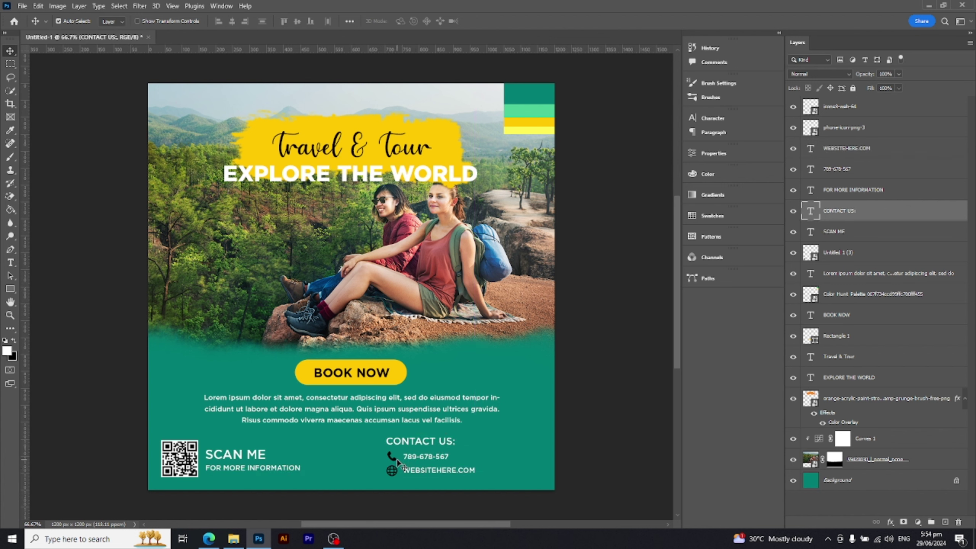
left_click(394, 461)
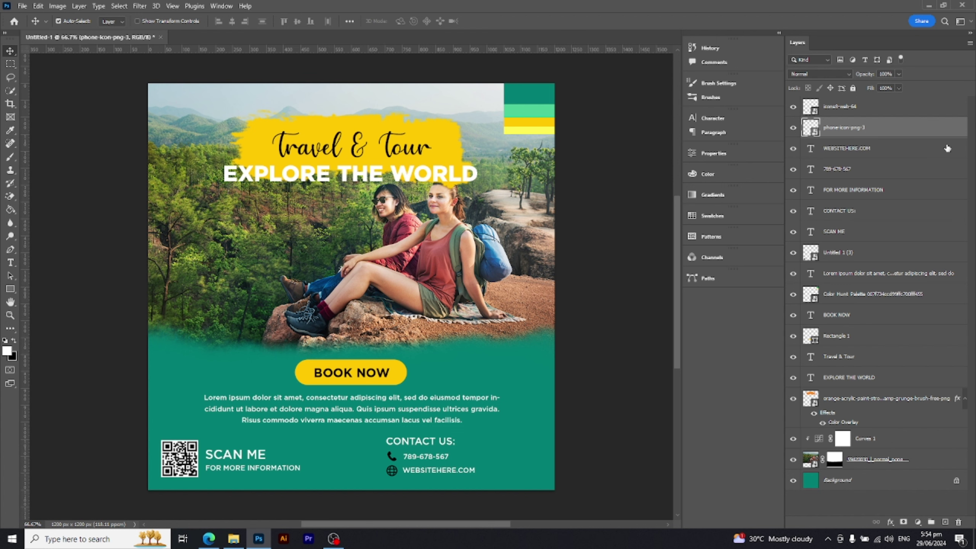
- Give the phone and globe icons a yellow Color Overlay layer style
double_click(602, 307)
left_click(606, 393)
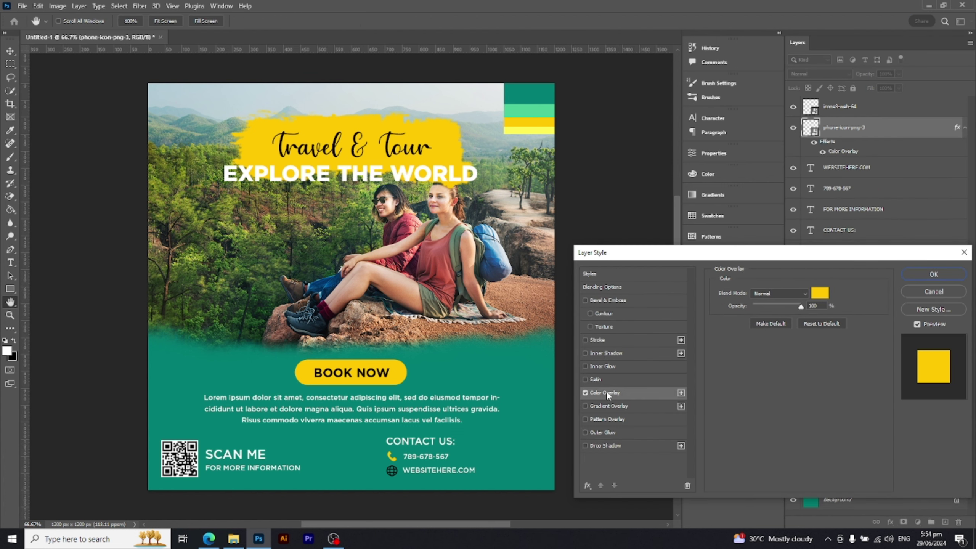
left_click(933, 273)
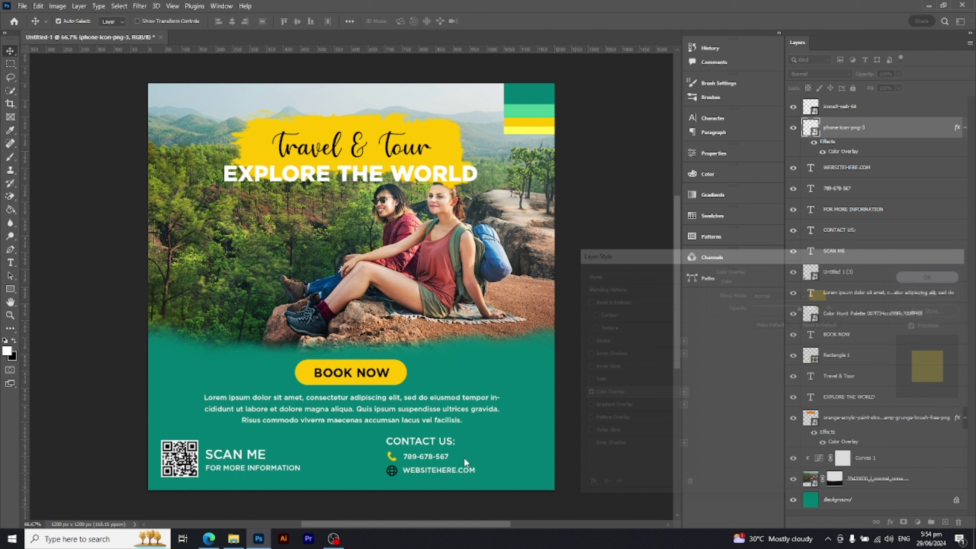
left_click(394, 471)
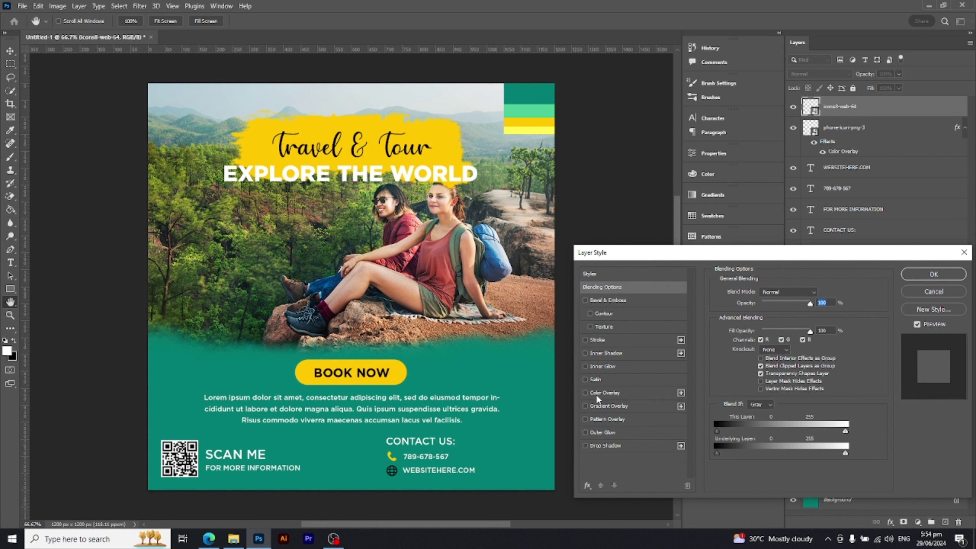
left_click(602, 394)
left_click(918, 279)
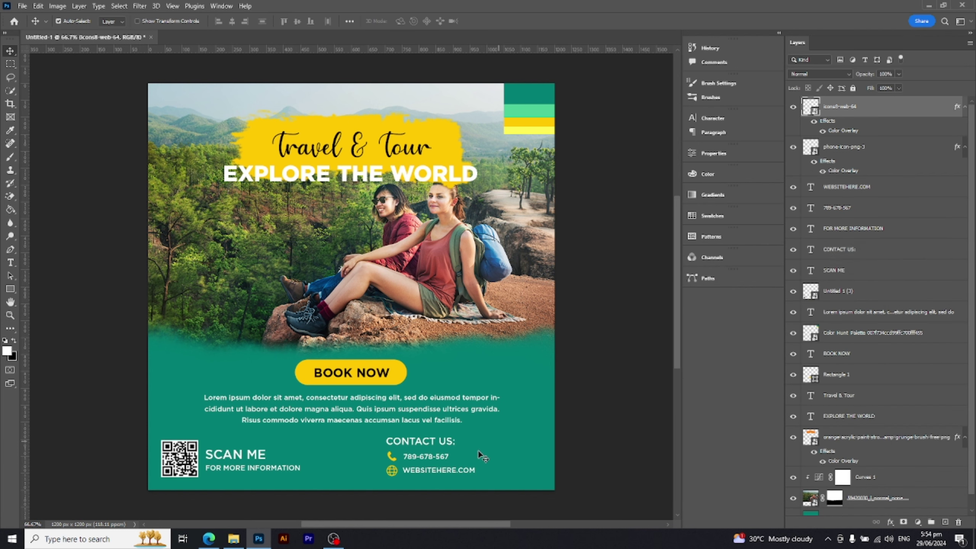
- Shift the contact block toward the right edge and nudge the CONTACT US: heading down
key("v")
left_click_drag(413, 442, 488, 445)
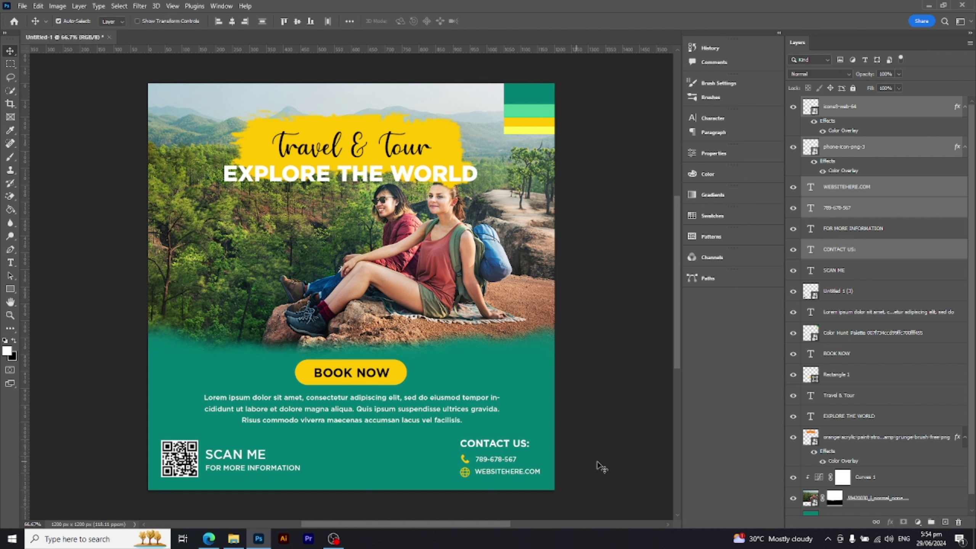
left_click(498, 443)
left_click_drag(497, 442, 497, 443)
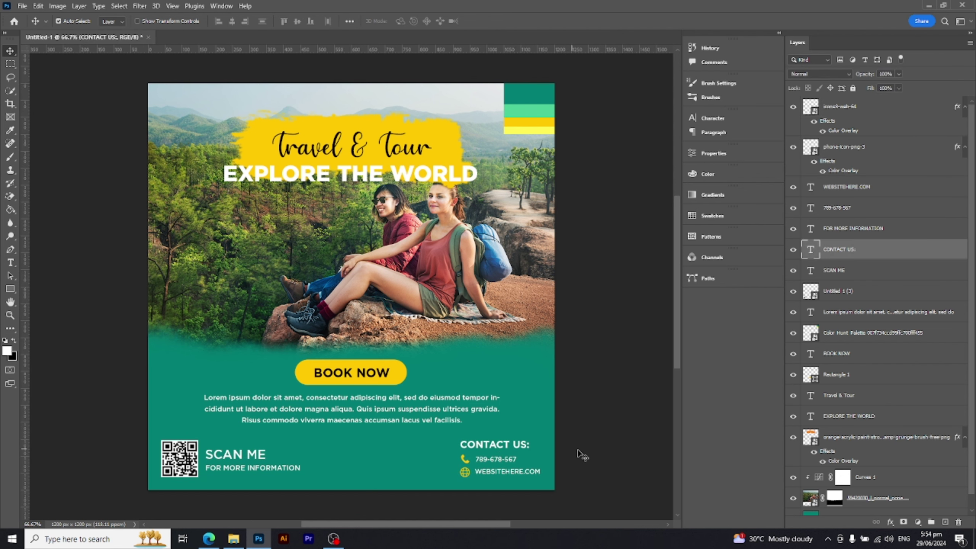
left_click(600, 464)
- Delete the colour palette swatch at the top right
scroll(601, 464, "up", 1)
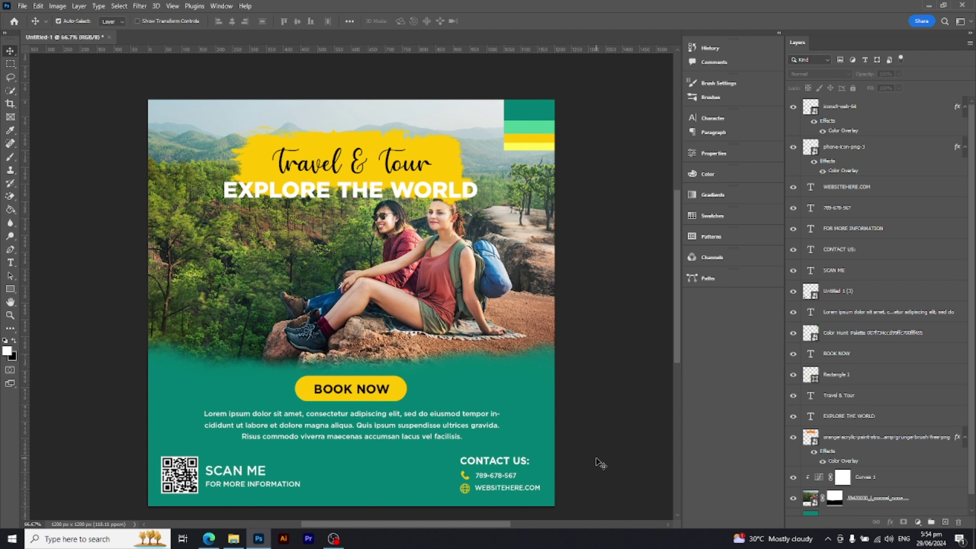
left_click(536, 144)
key("Delete")
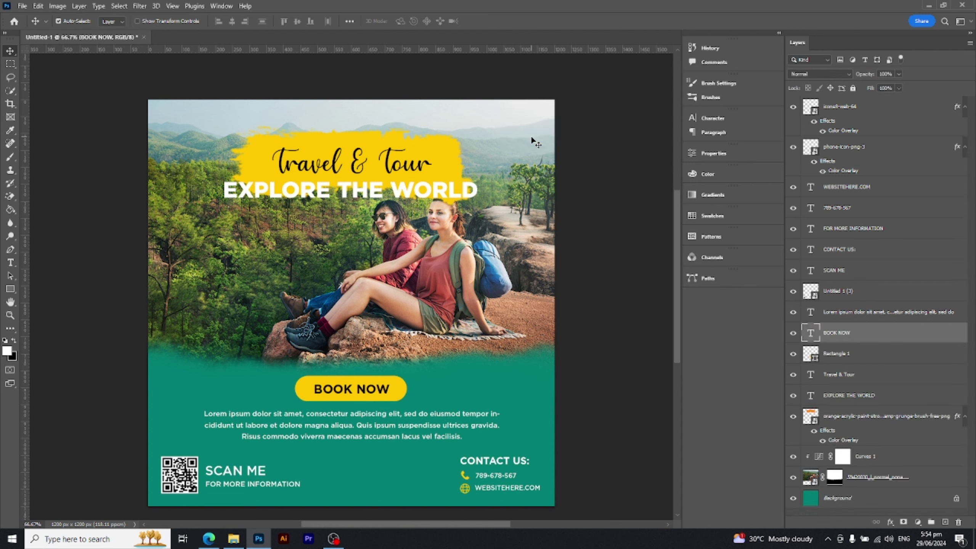
- Draw a yellow-filled circle to the left of the hikers
right_click(11, 291)
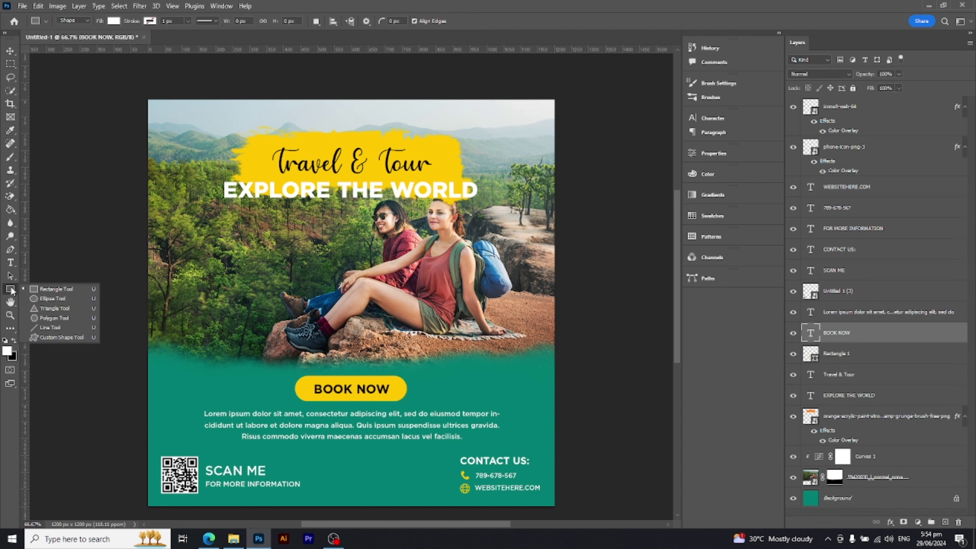
left_click(42, 301)
left_click_drag(263, 321, 291, 366)
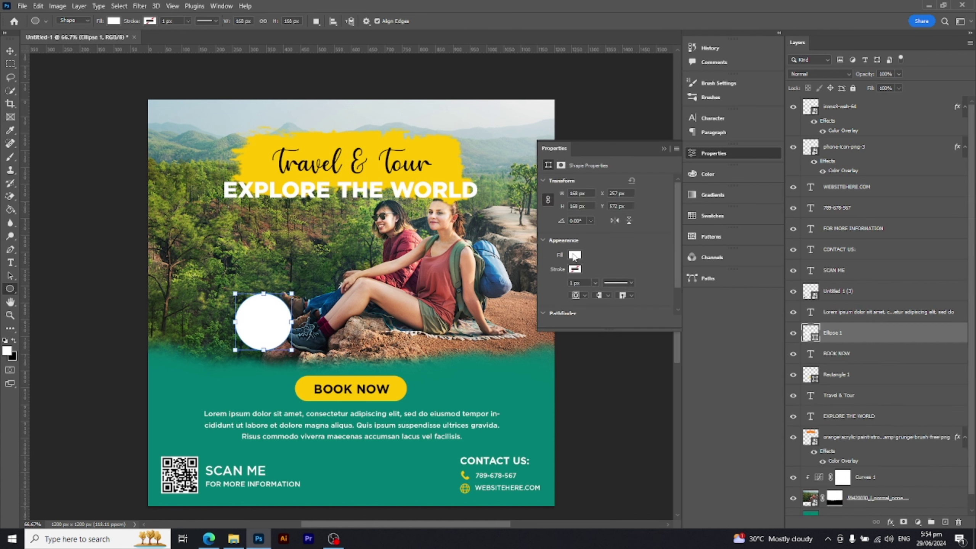
left_click(575, 255)
left_click(559, 308)
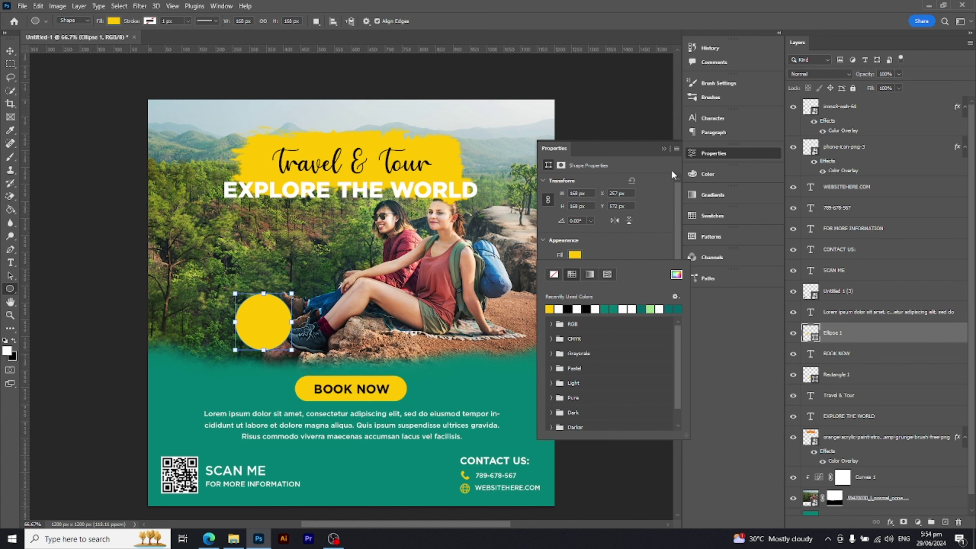
left_click(663, 148)
- Duplicate the BOOK NOW text onto the circle, move it to the top of the stack, and retype it as 40%
left_click(10, 50)
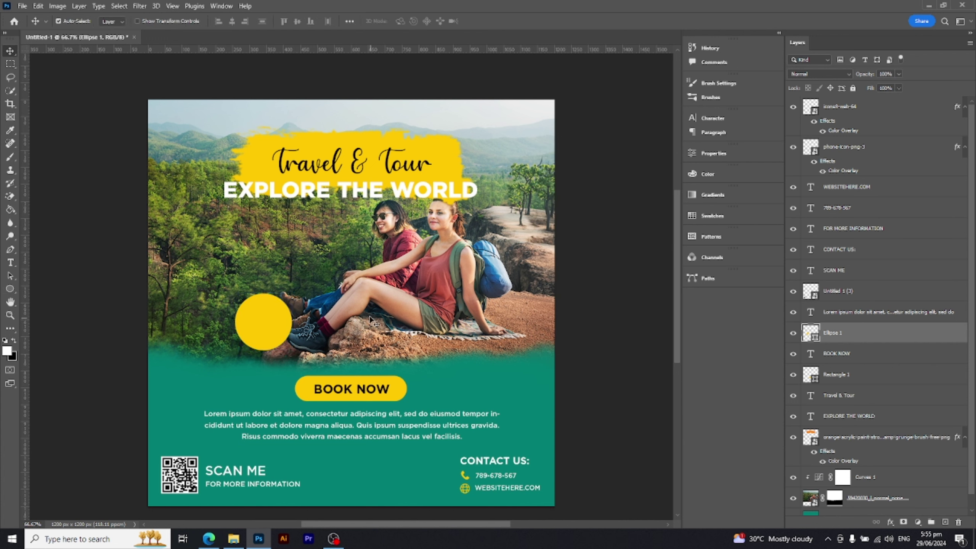
left_click_drag(346, 396, 287, 332)
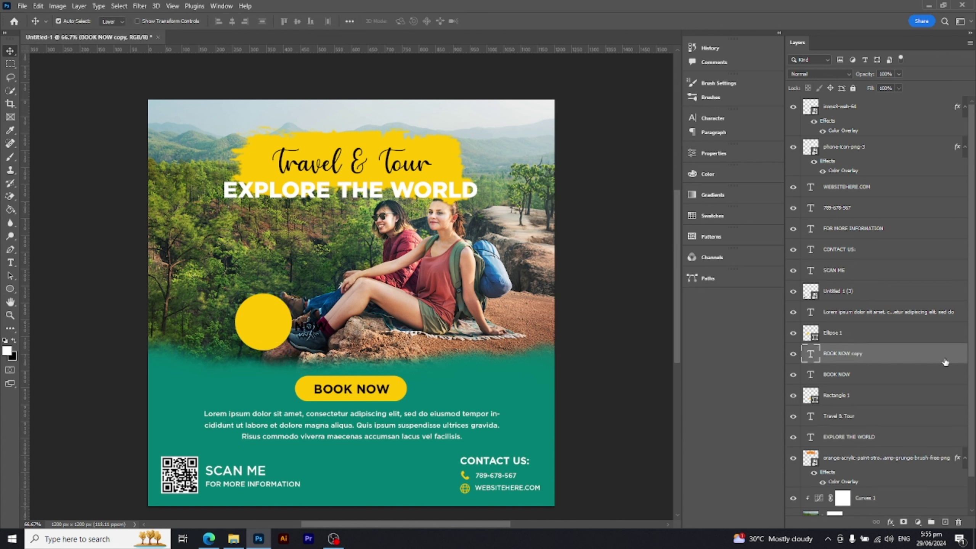
left_click_drag(945, 362, 873, 101)
double_click(274, 330)
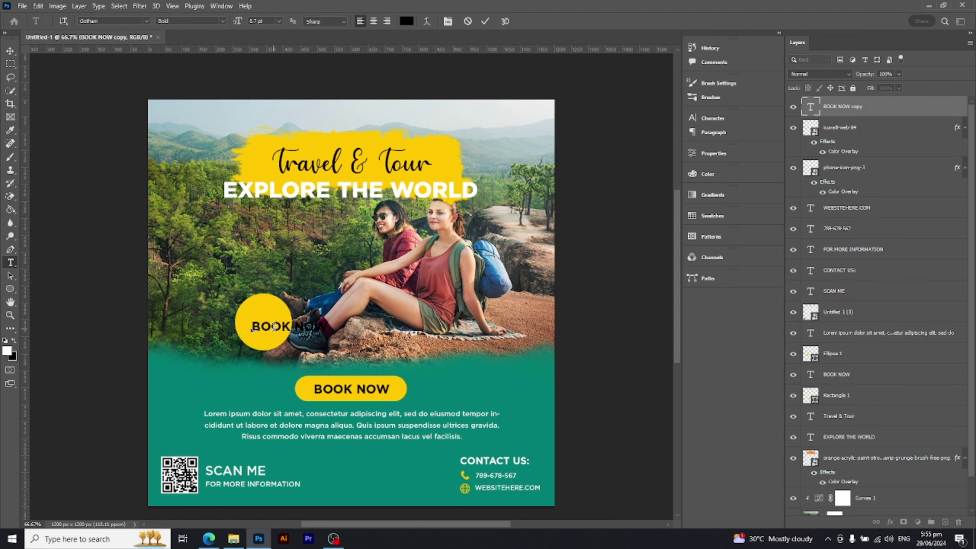
type("40%")
left_click(10, 53)
- Set 40% to the Black font weight and enlarge it to about 147%
left_click(11, 263)
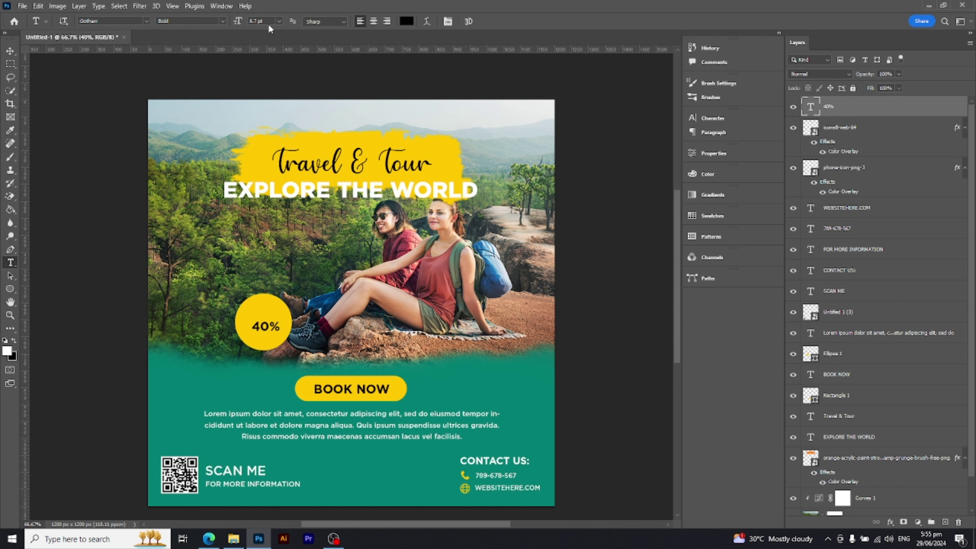
left_click(222, 21)
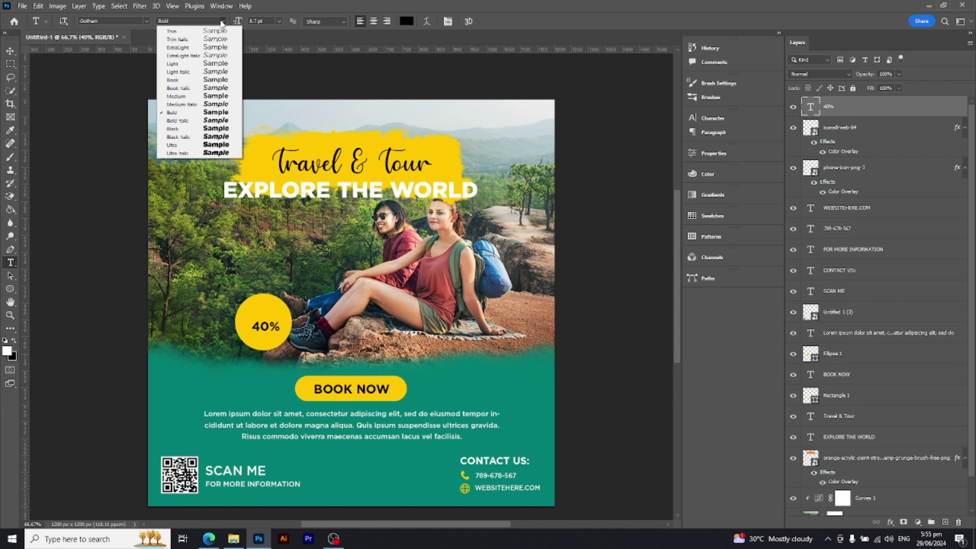
left_click(192, 129)
key("v")
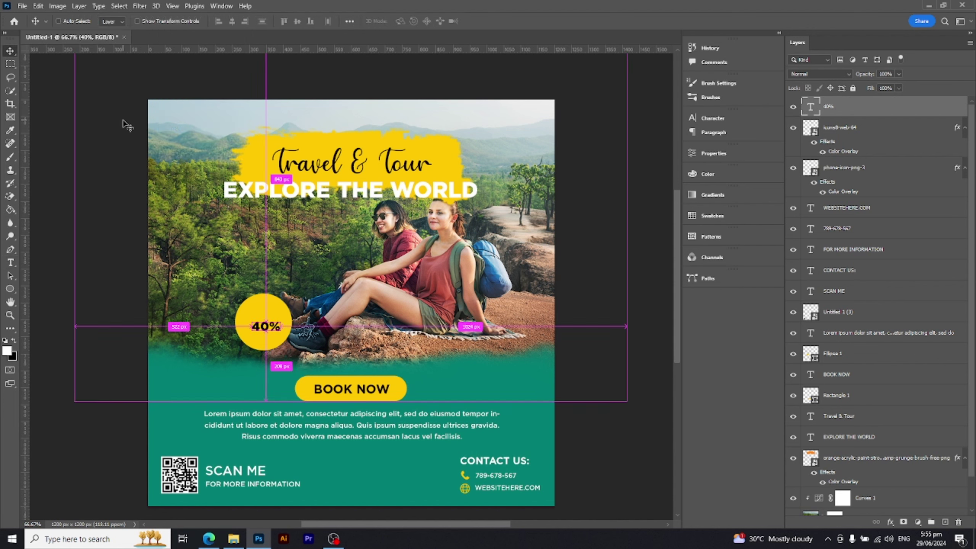
key("ctrl+t")
left_click_drag(281, 334, 286, 337)
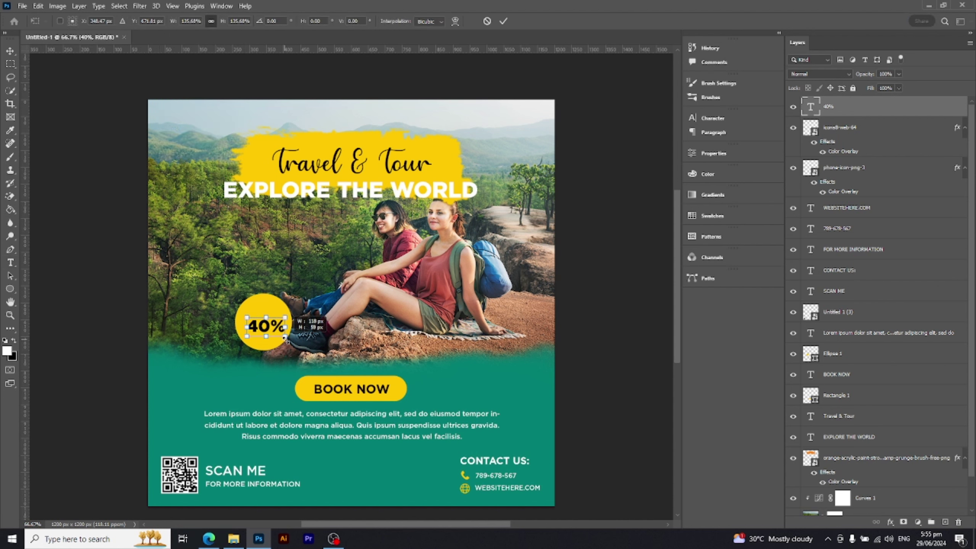
key("Return")
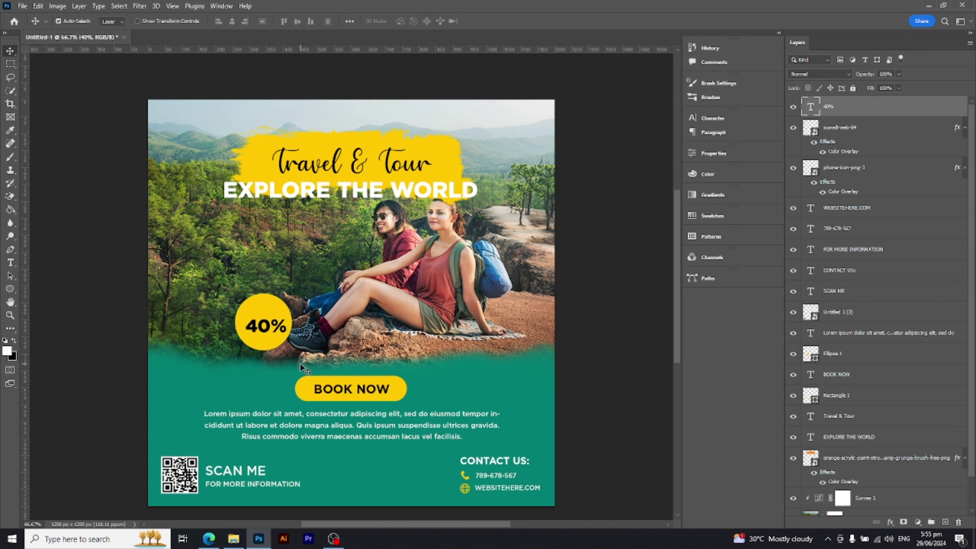
left_click_drag(263, 331, 261, 327)
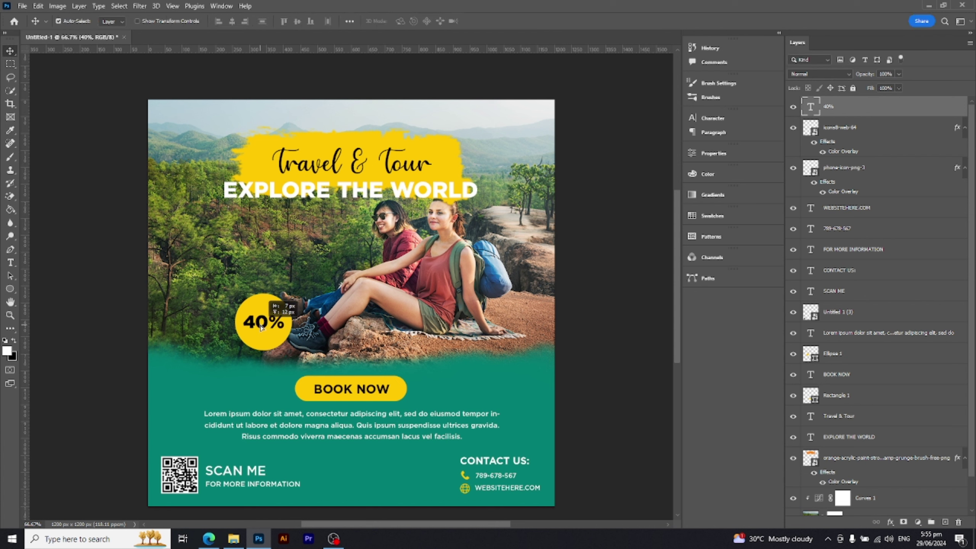
mouse_move(320, 396)
left_mouse_down()
mouse_move(249, 342)
mouse_move(264, 330)
mouse_move(266, 342)
left_mouse_up()
key("ctrl+z")
- Add an OFF line below 40%, scaled to about half size
double_click(264, 335)
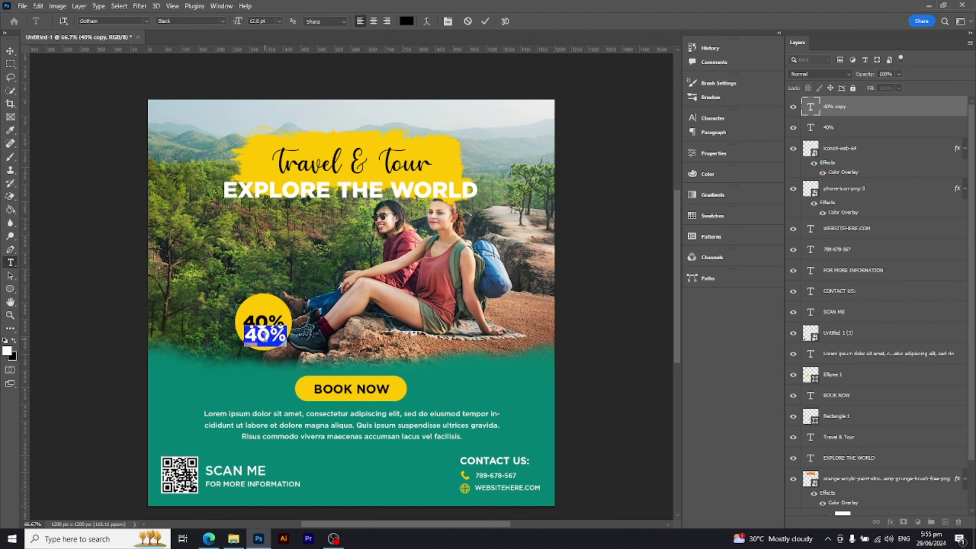
type("OFF")
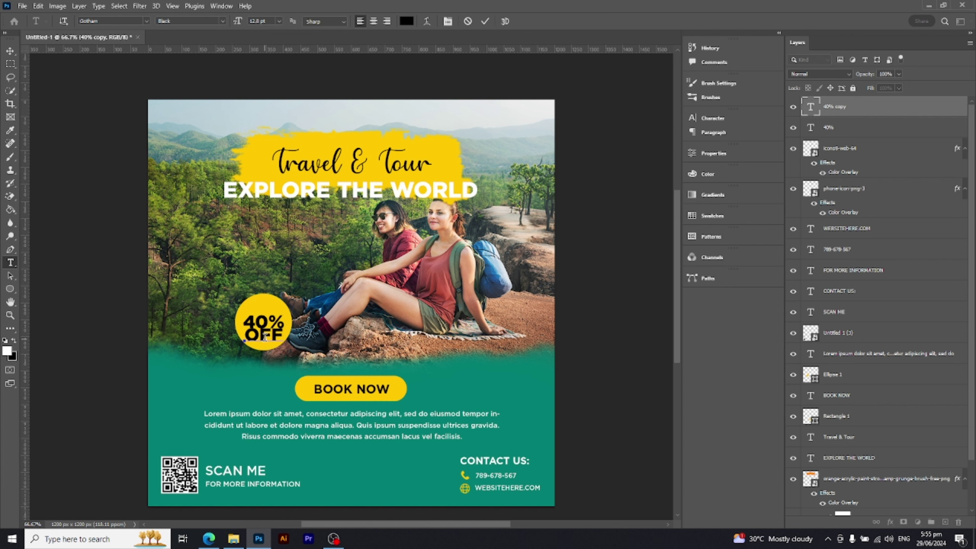
left_click(11, 50)
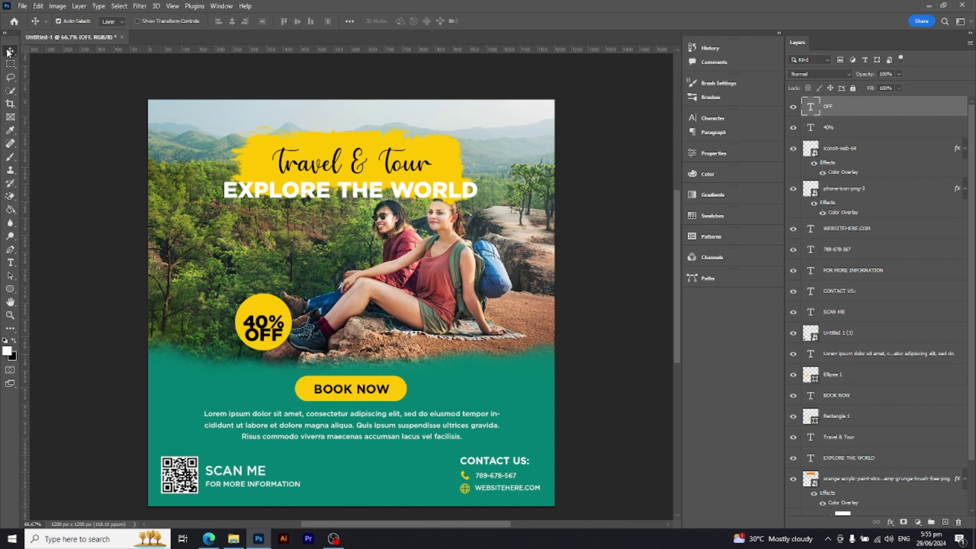
key("ctrl+t")
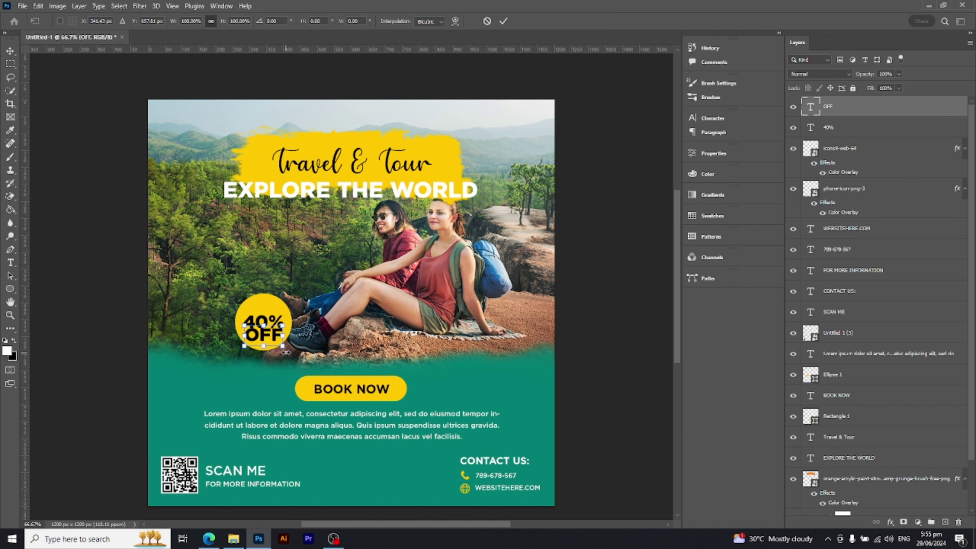
left_click_drag(285, 352, 275, 346)
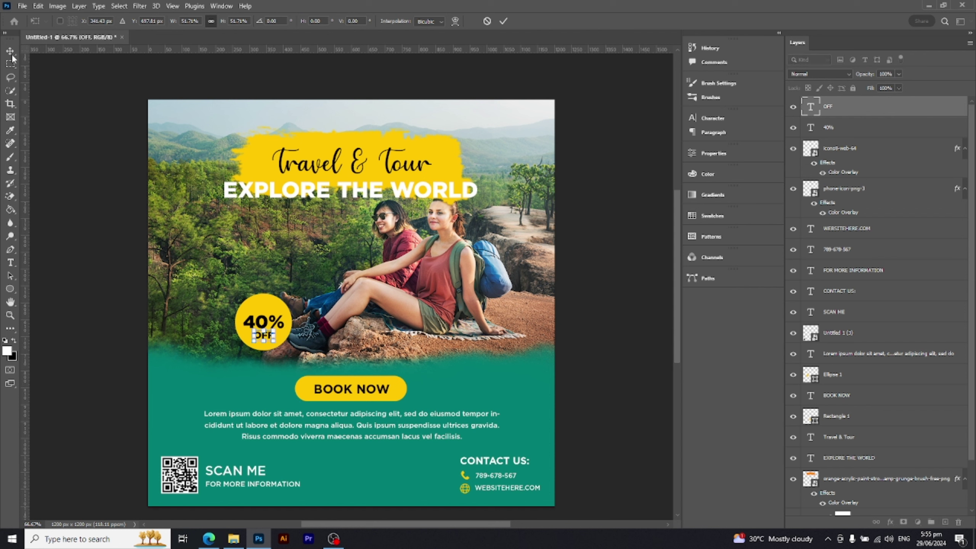
key("Return")
- Centre the 40% and OFF text together inside the yellow circle
left_click(267, 327)
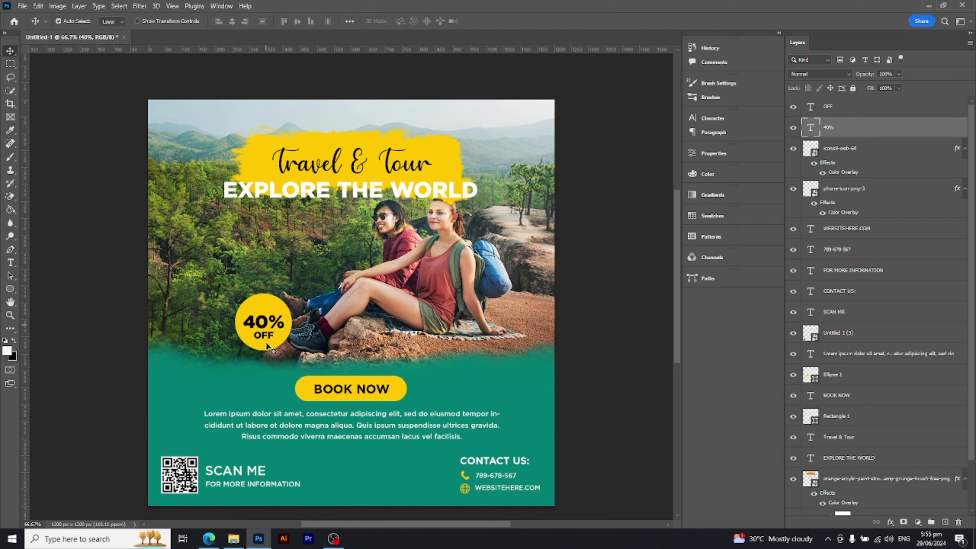
left_click(270, 337, "shift")
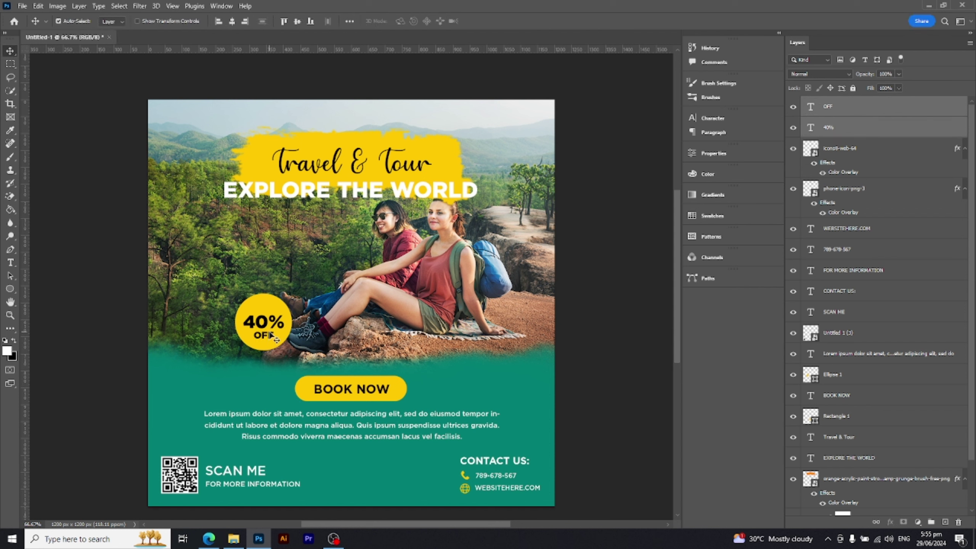
left_click_drag(267, 325, 270, 323)
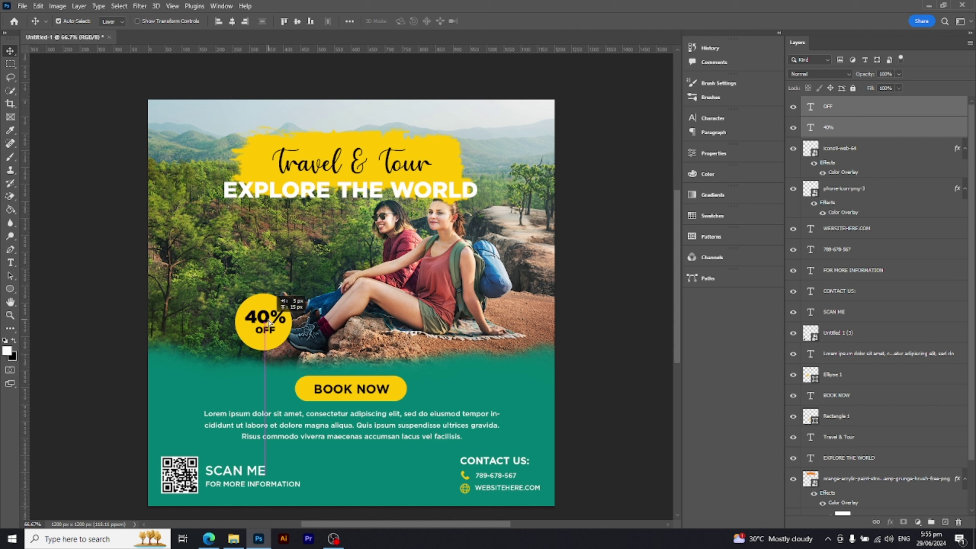
left_click_drag(270, 323, 270, 325)
key("Down")
key("Down")
key("Down")
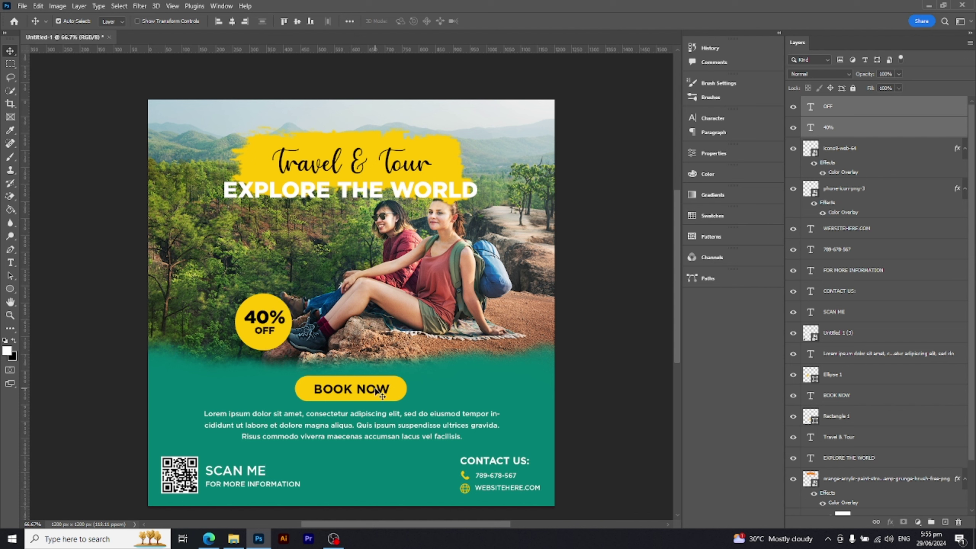
key("Down")
key("Down")
key("Down")
key("Down")
key("Down")
key("Down")
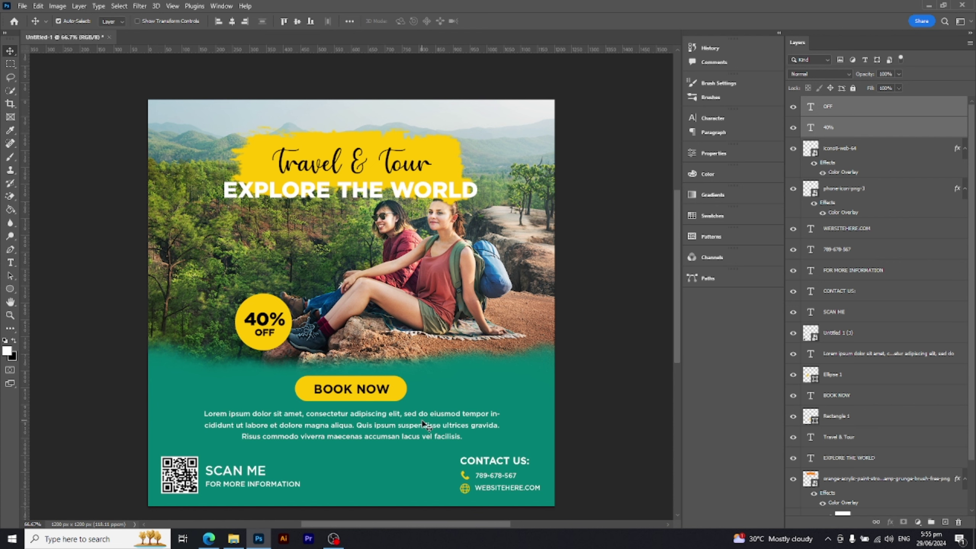
key("Up")
key("Up")
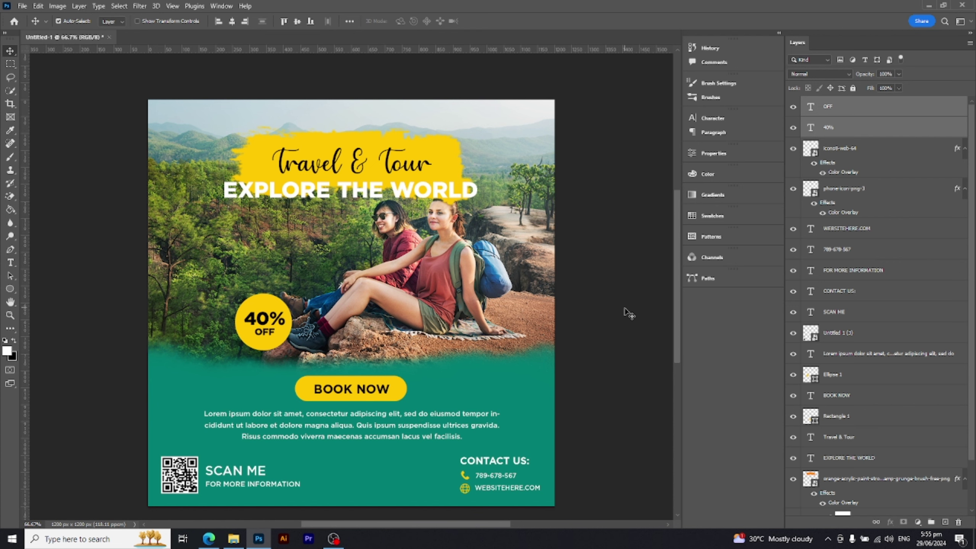
left_click(627, 312)
- Place the Facebook and Instagram icon files onto the poster
left_click(233, 544)
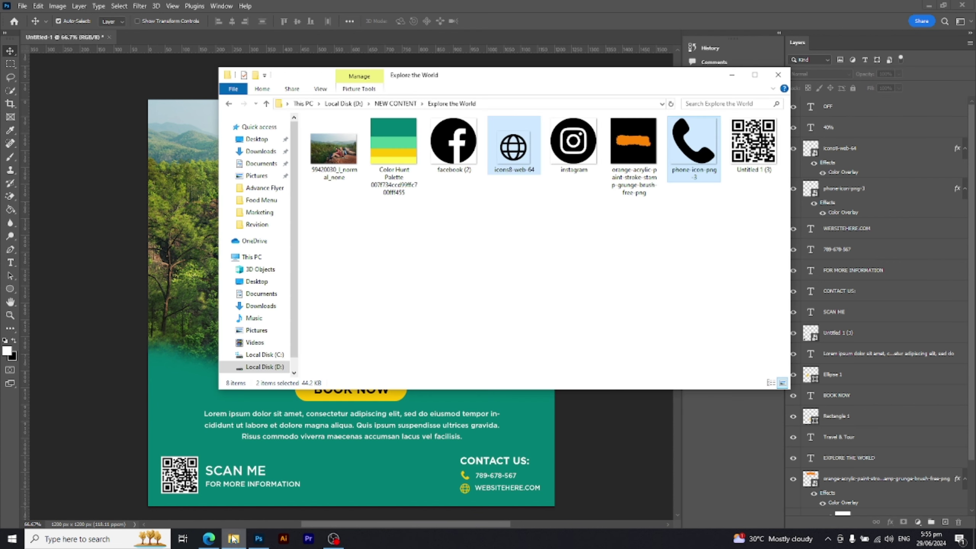
left_click(470, 160)
left_click(569, 158, "ctrl")
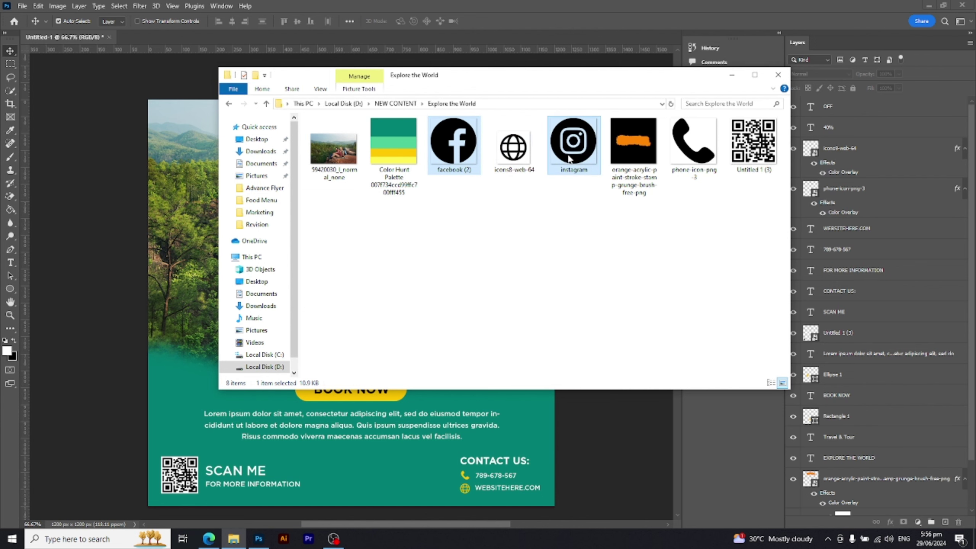
left_click_drag(569, 159, 208, 192)
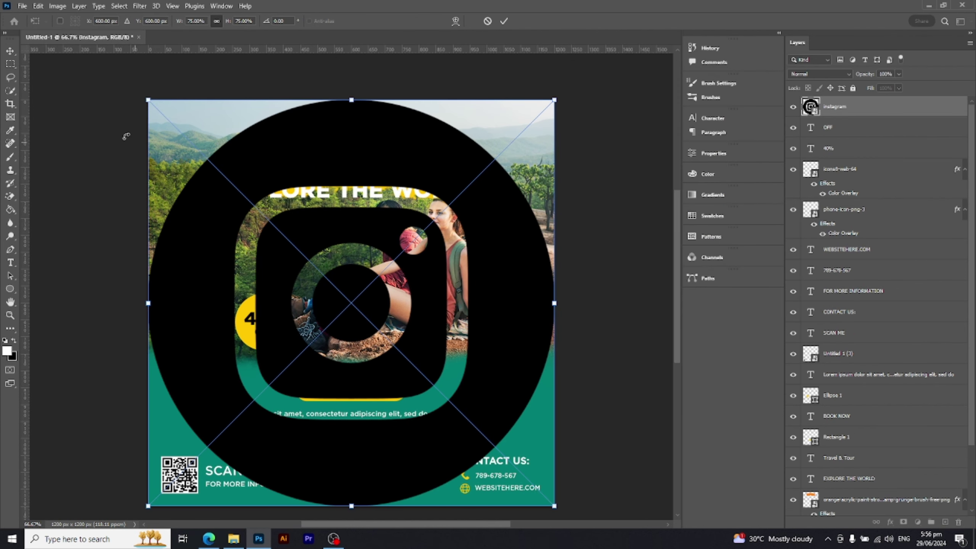
key("Return")
key("Return")
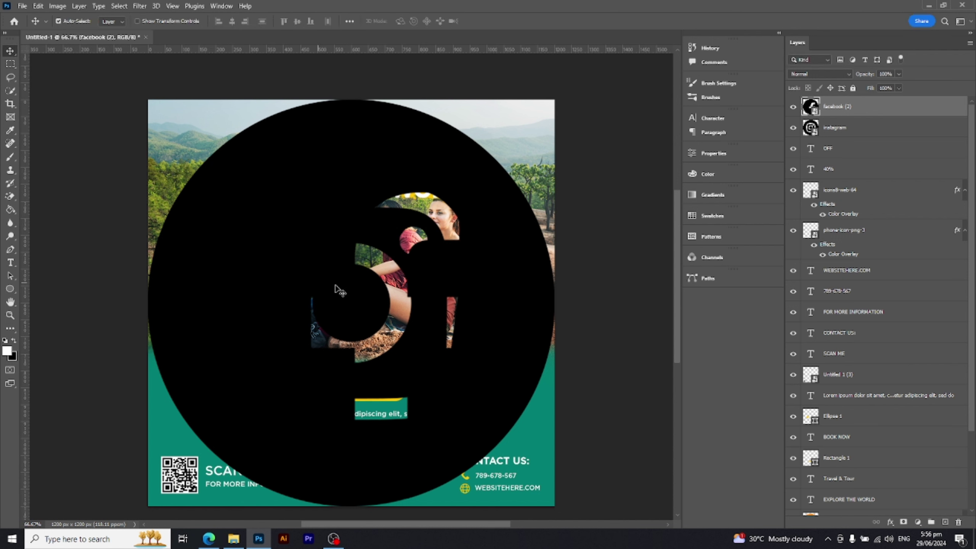
- Scale both icons down together and move them toward the top-right corner
left_click(872, 135, "shift")
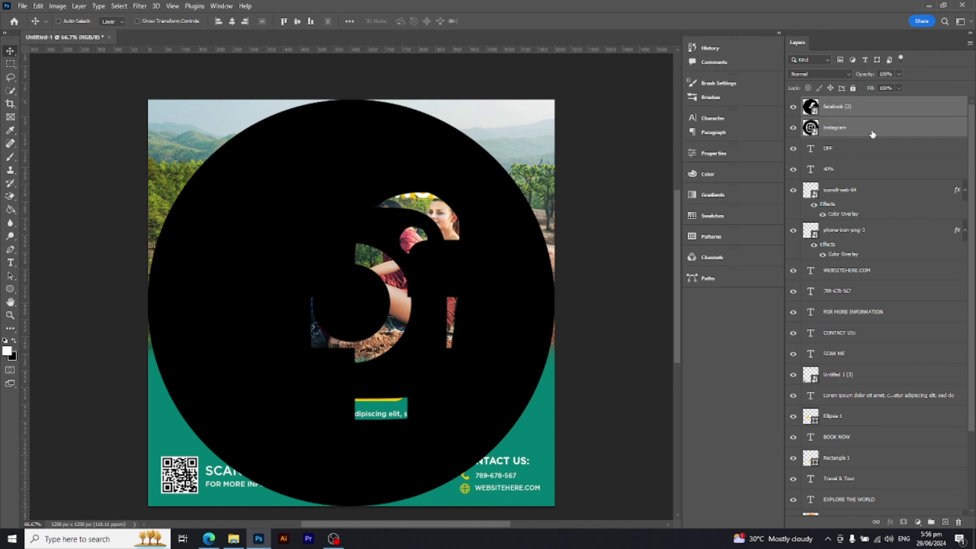
key("ctrl+t")
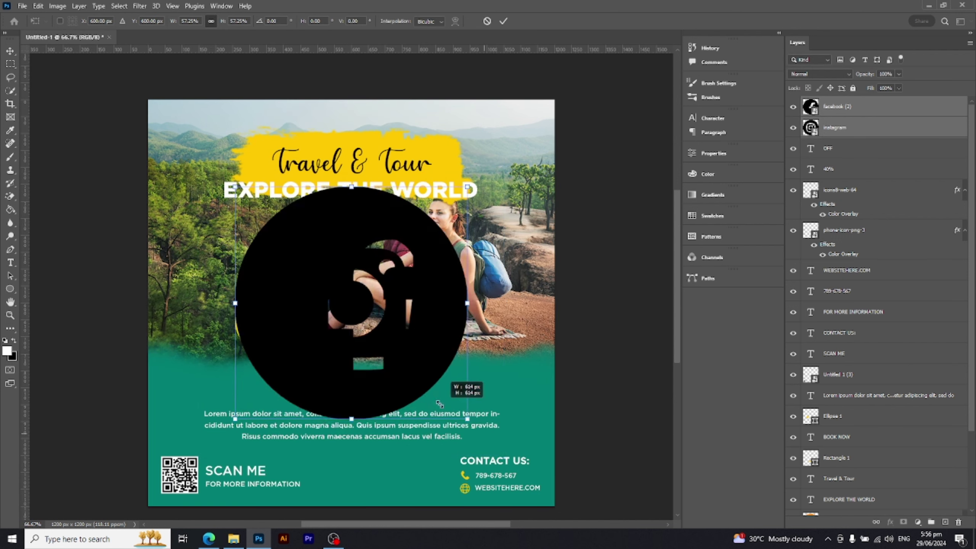
mouse_move(553, 506)
left_mouse_down()
mouse_move(381, 334)
mouse_move(477, 191)
mouse_move(501, 108)
left_mouse_up()
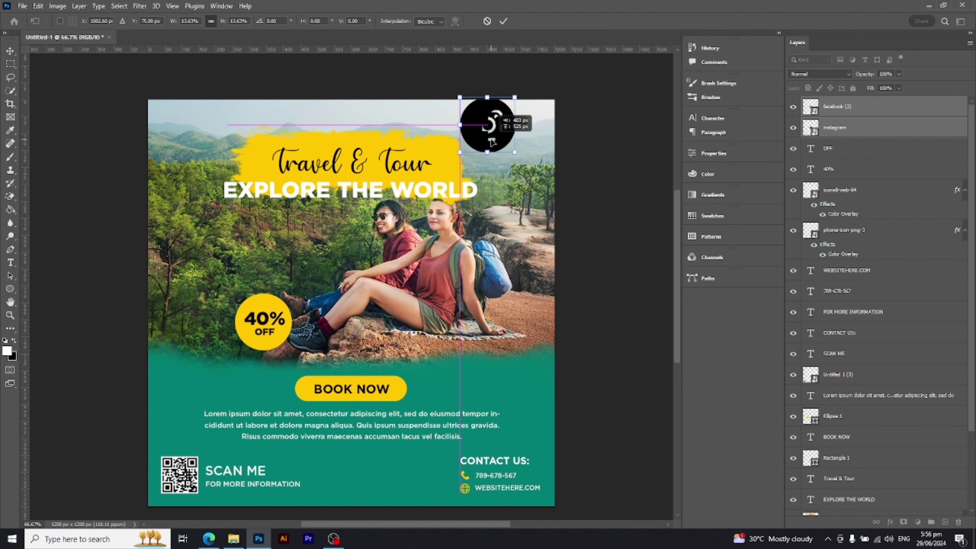
left_click_drag(515, 151, 494, 138)
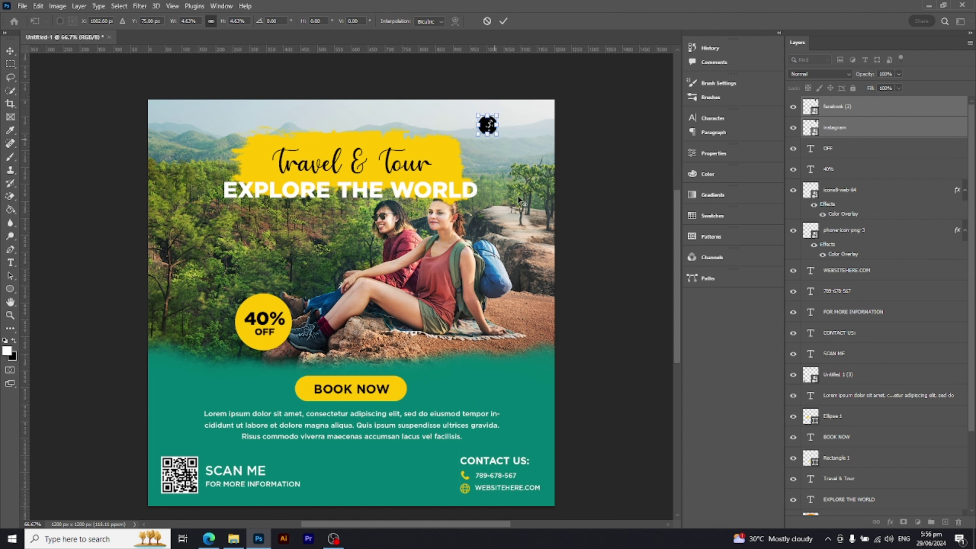
key("ctrl+h")
key("Return")
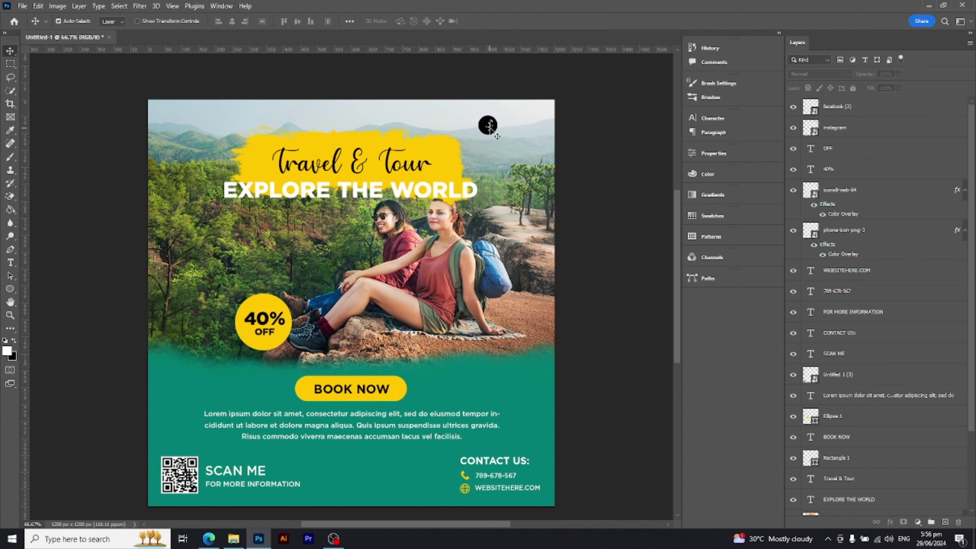
- Set the Facebook icon beside Instagram and nudge both into the top-right corner
mouse_move(489, 126)
left_mouse_down()
mouse_move(520, 128)
mouse_move(531, 117)
left_mouse_up()
left_click(487, 125, "shift")
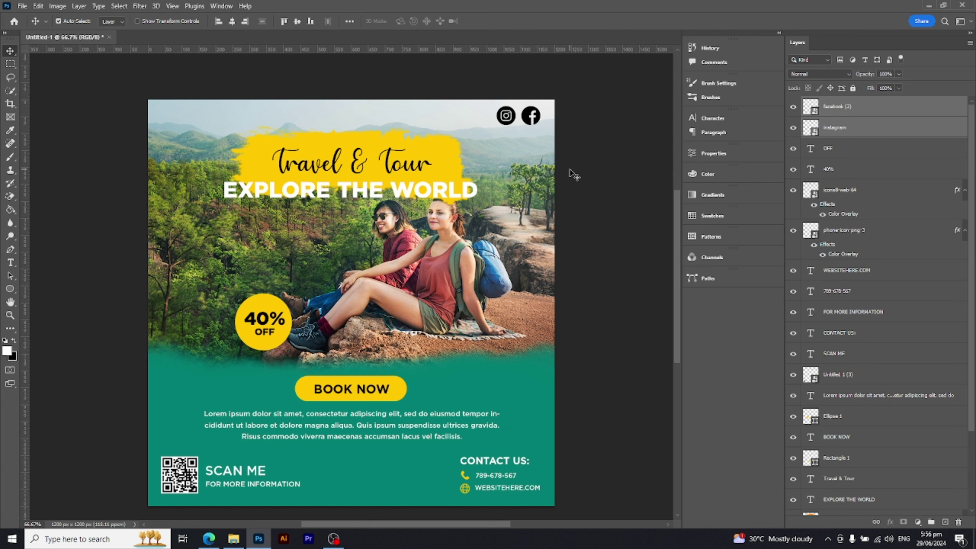
key("Down")
key("Down")
key("Down")
key("Down")
key("Down")
key("Down")
key("Down")
key("Down")
key("Down")
key("Down")
key("Down")
key("Down")
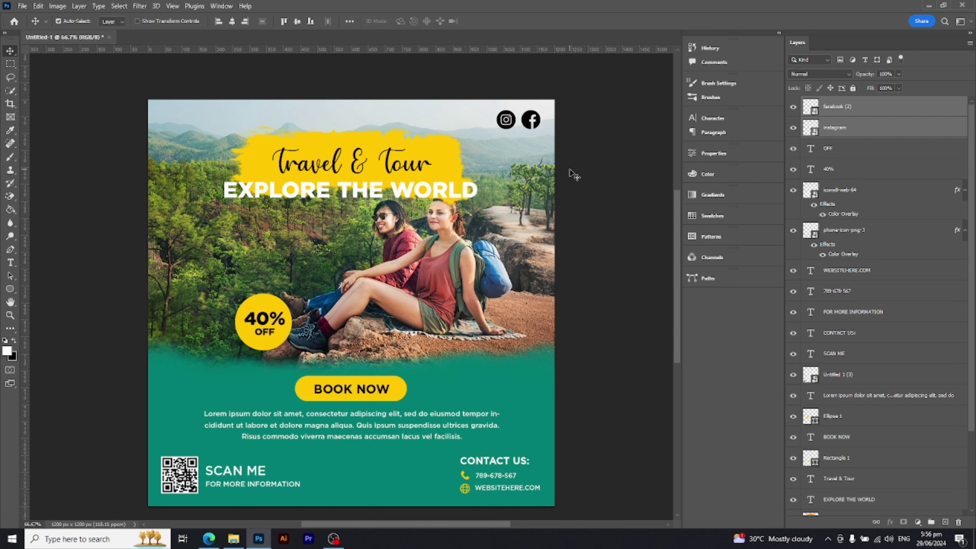
key("Down")
key("Down")
left_click(580, 172)
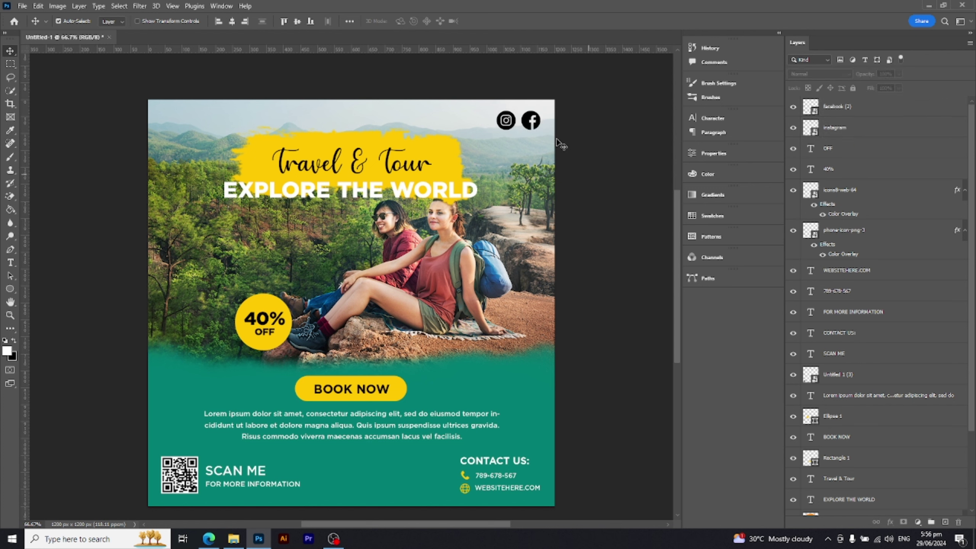
left_click(538, 123)
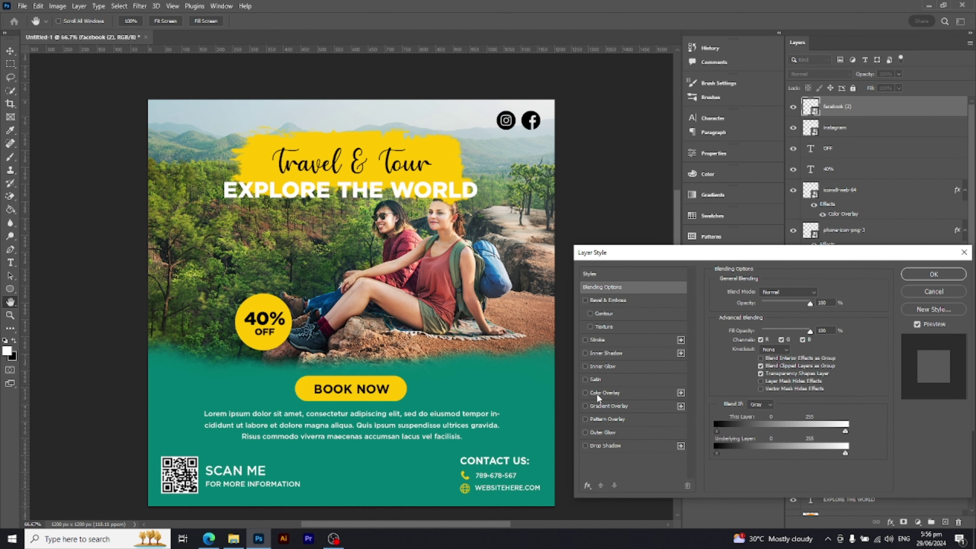
- Give the Facebook icon a teal 007f73 Color Overlay sampled from the green band
left_click(596, 393)
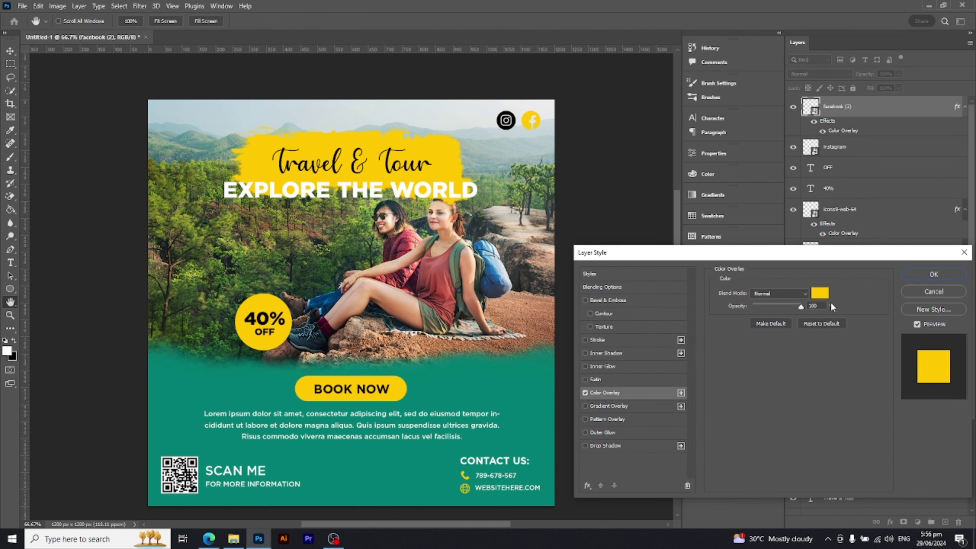
left_click(819, 293)
left_click(537, 369)
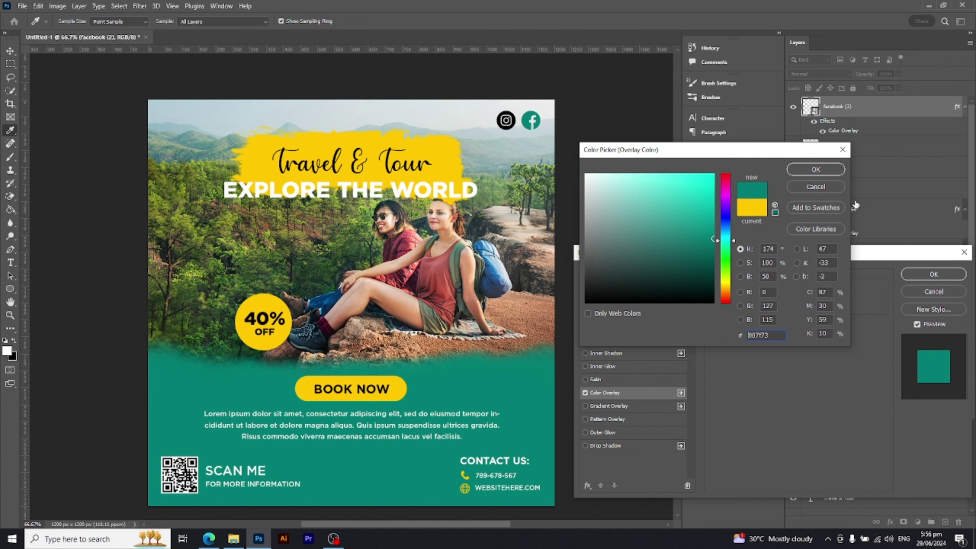
left_click(826, 170)
left_click(932, 274)
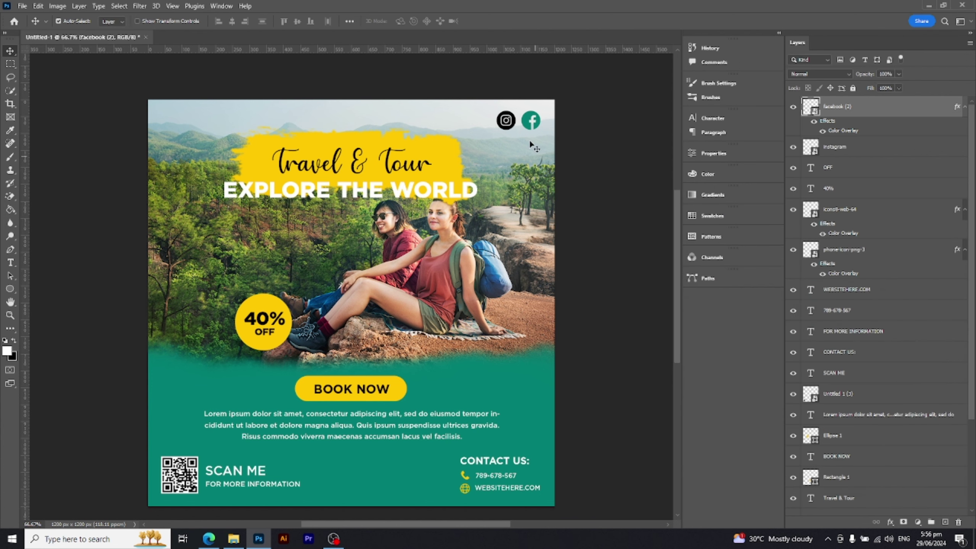
- Apply the same teal 007f73 Color Overlay to the Instagram icon
left_click(504, 129)
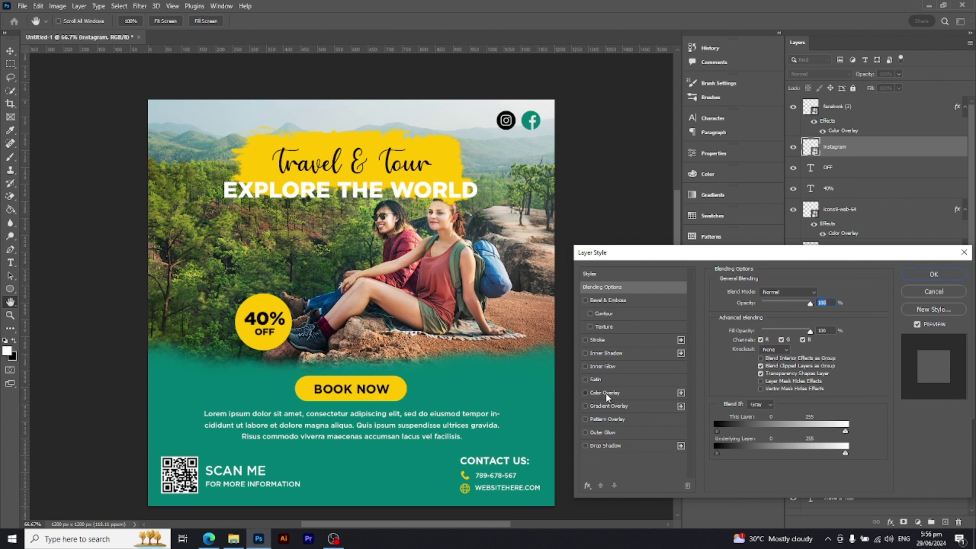
left_click(605, 392)
left_click(931, 273)
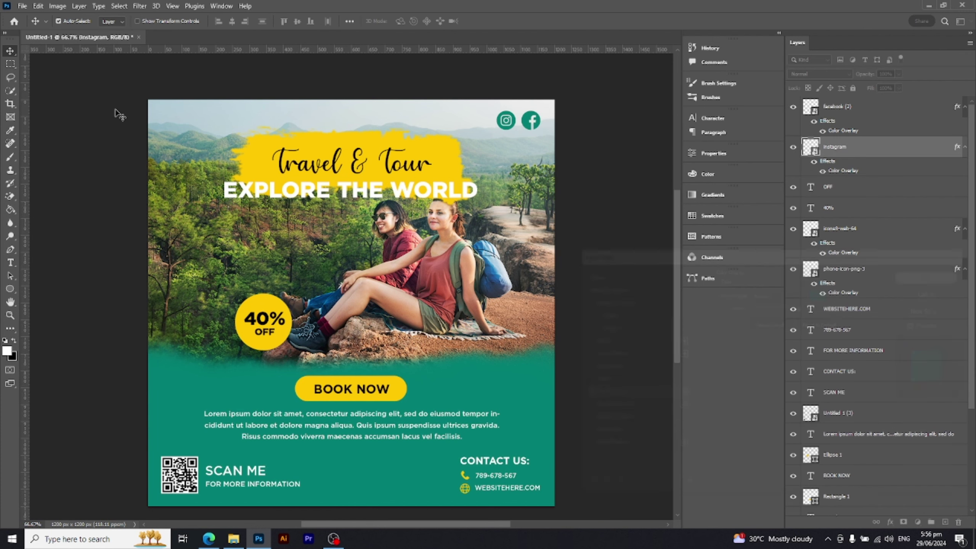
left_click(10, 262)
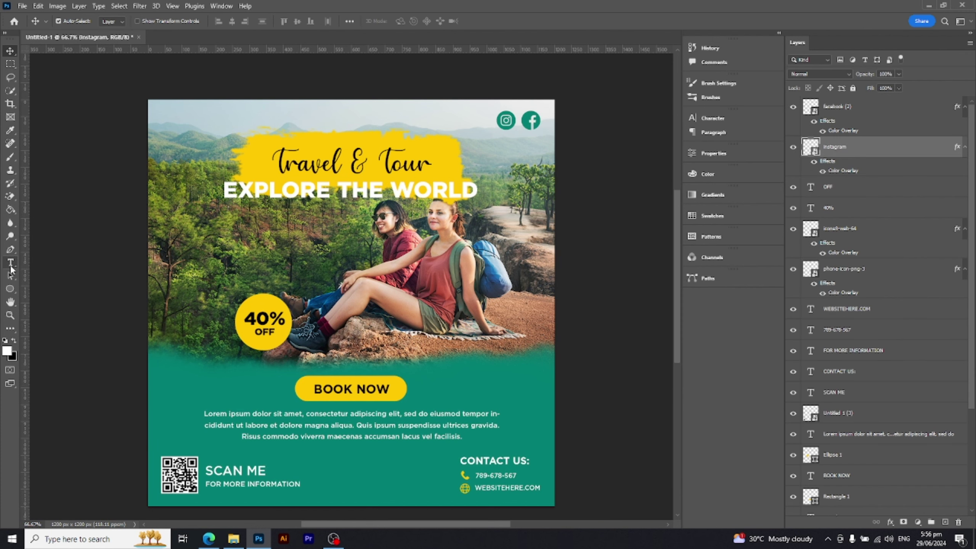
- Create a LOGO HERE text line at top left in teal #007f73 at 9 pt
left_click(172, 118)
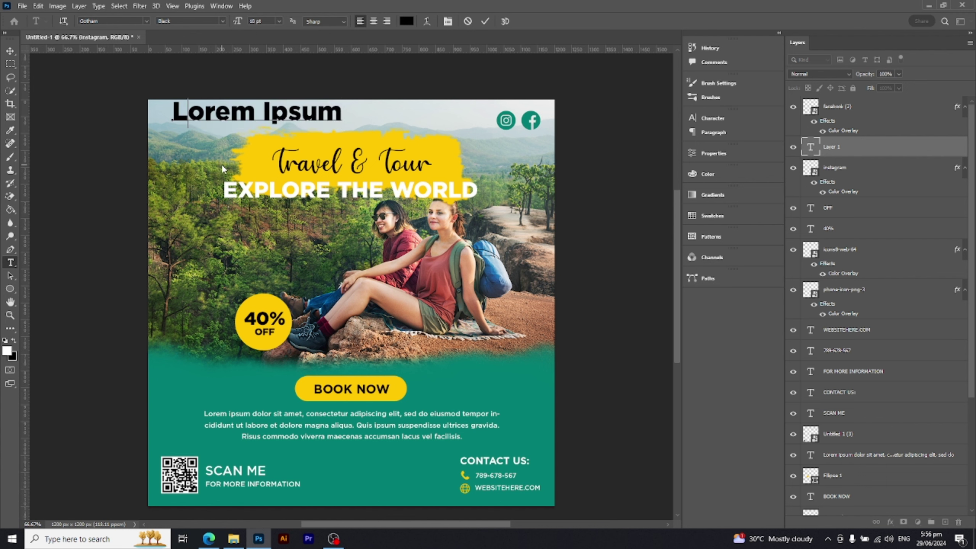
type("LOGO")
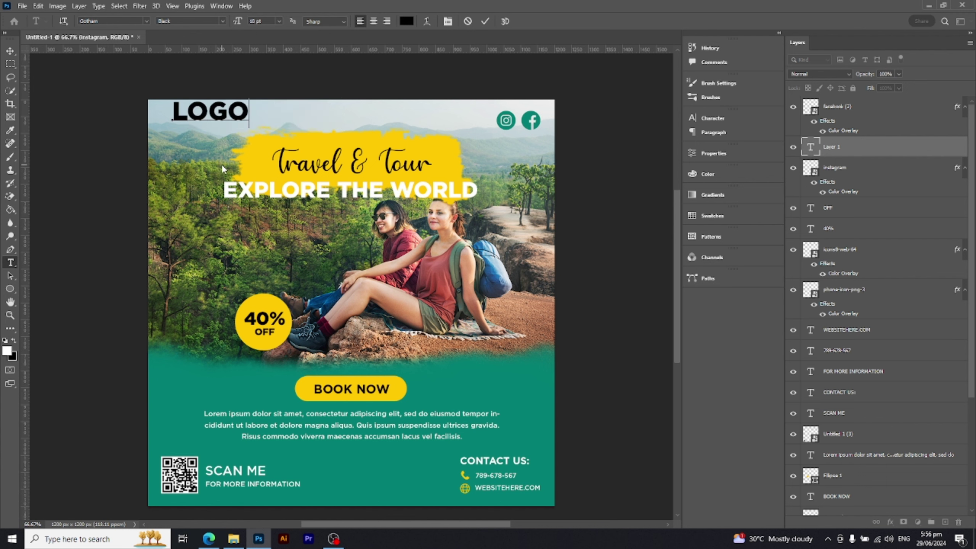
type(" HERE")
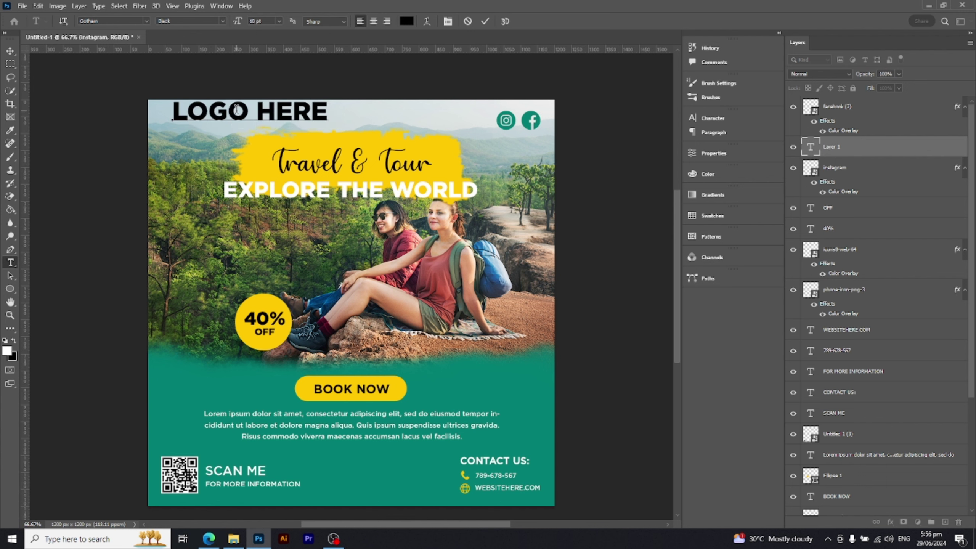
triple_click(237, 110)
left_click(406, 21)
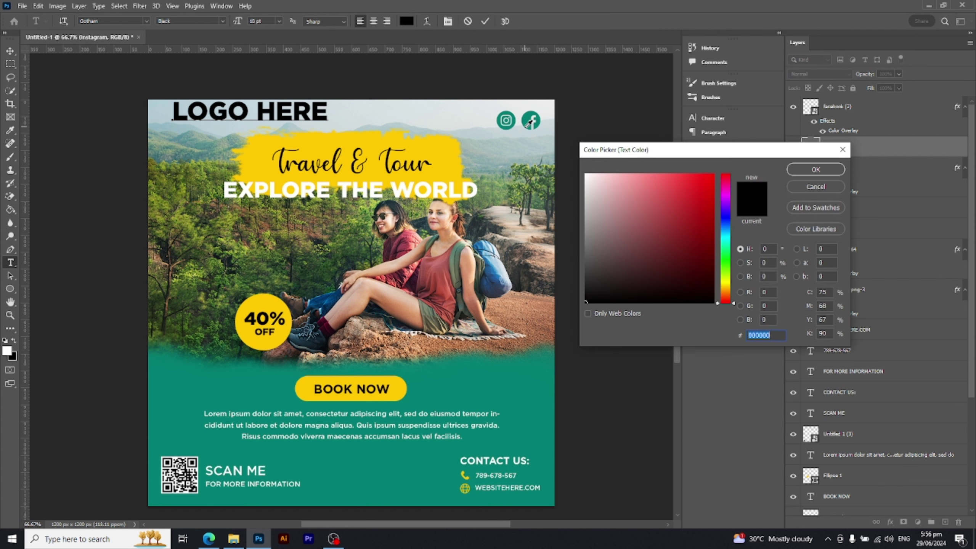
left_click(526, 125)
left_click(815, 171)
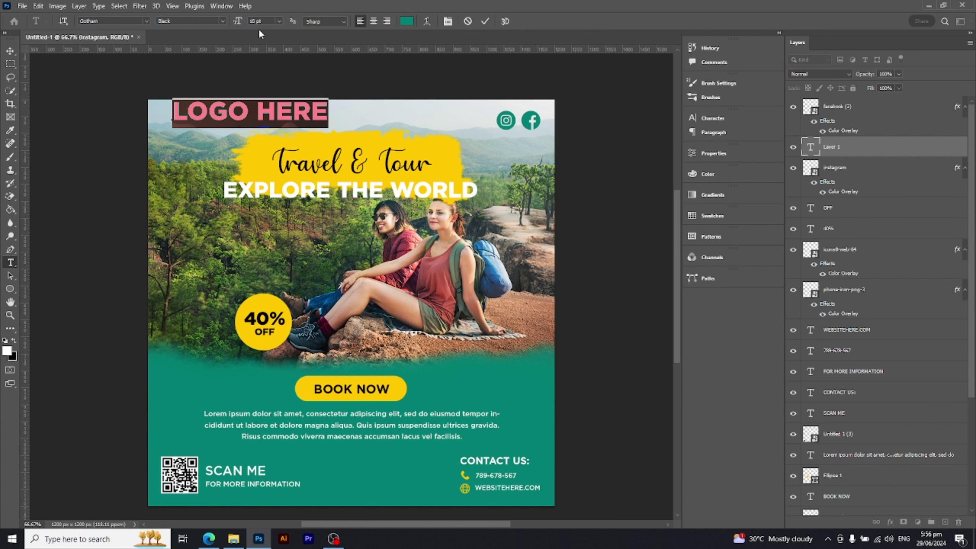
left_click_drag(238, 22, 59, 62)
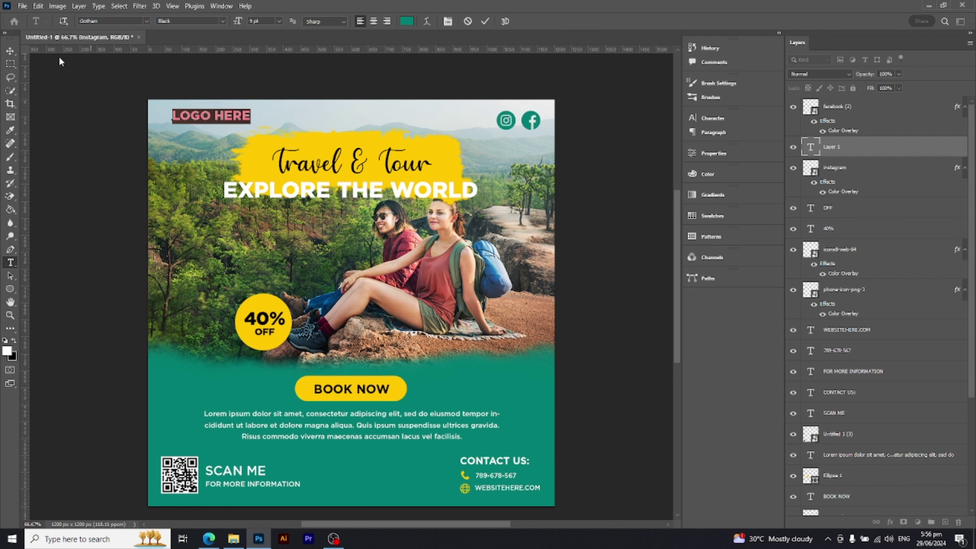
left_click(9, 53)
- Nudge LOGO HERE slightly left into the corner and move the travel photo down a little
left_click_drag(199, 119, 187, 117)
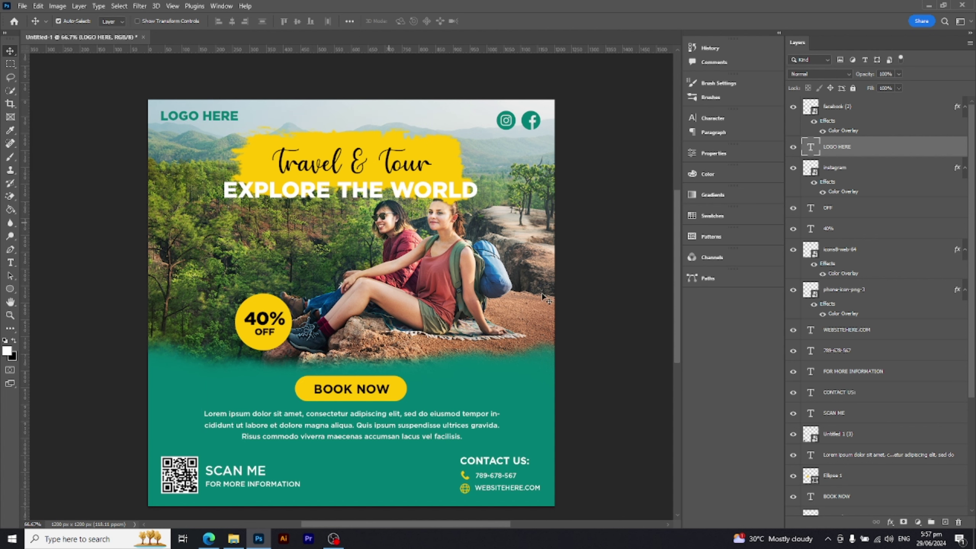
scroll(653, 359, "down", 1)
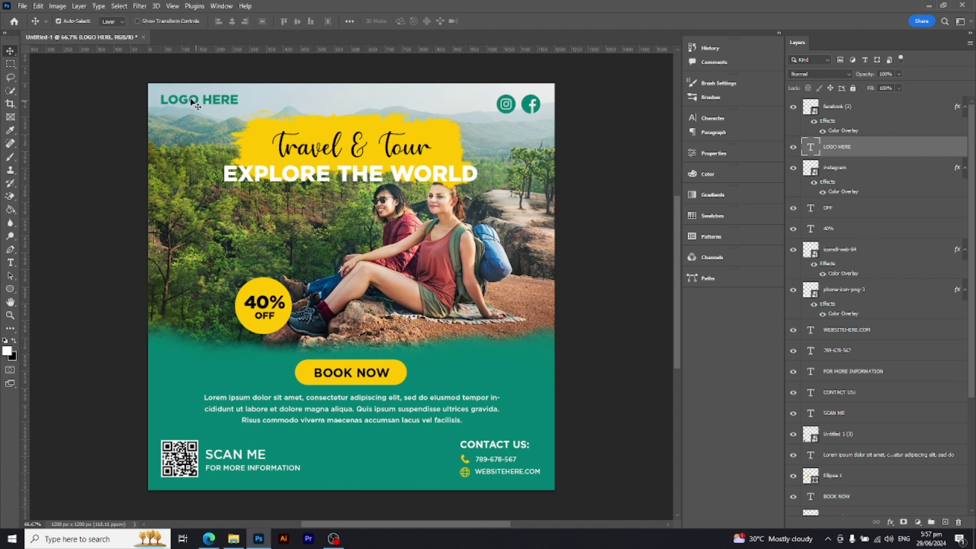
left_click_drag(187, 102, 192, 111)
key("ctrl+z")
left_click_drag(447, 276, 447, 284)
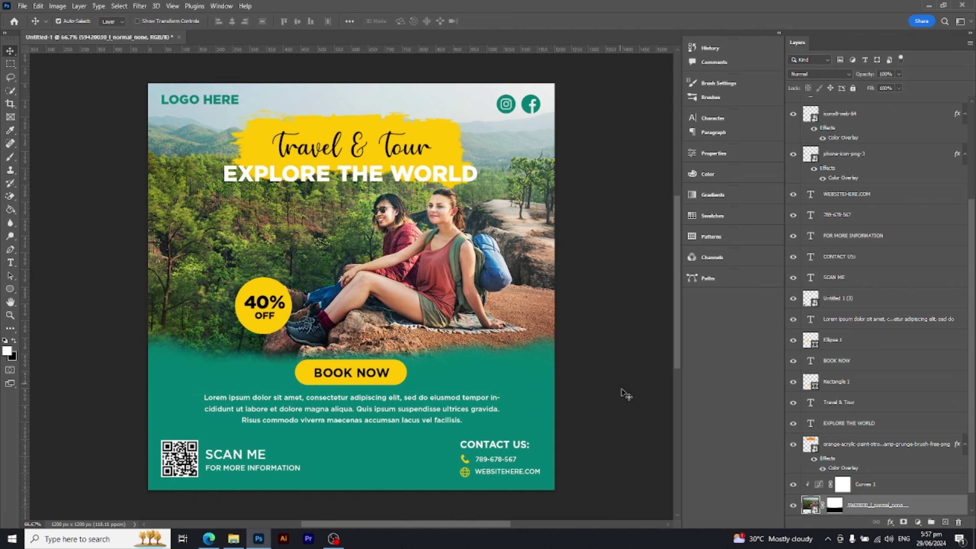